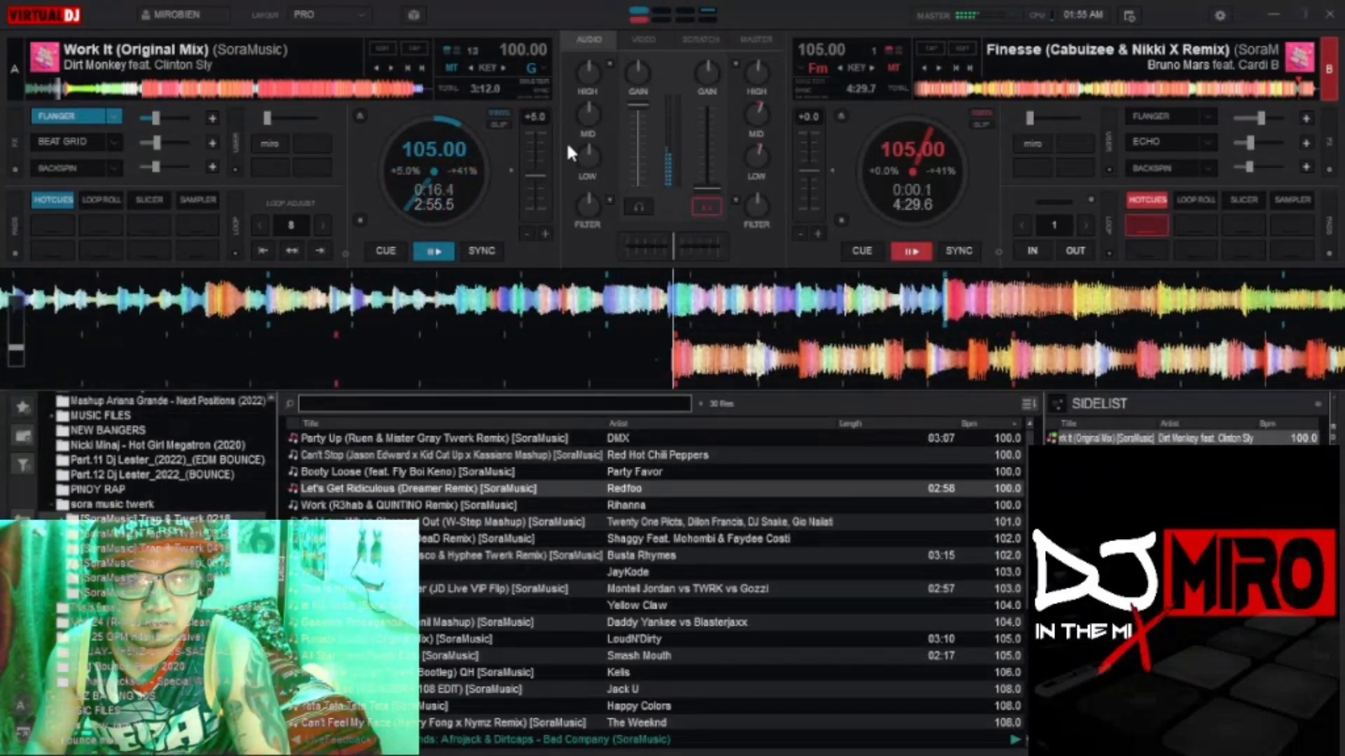
Step: Finish the flanger effect on deck A and reset deck B's low and mid EQ to neutral
{"action": "left_click", "coordinate": [68, 119]}
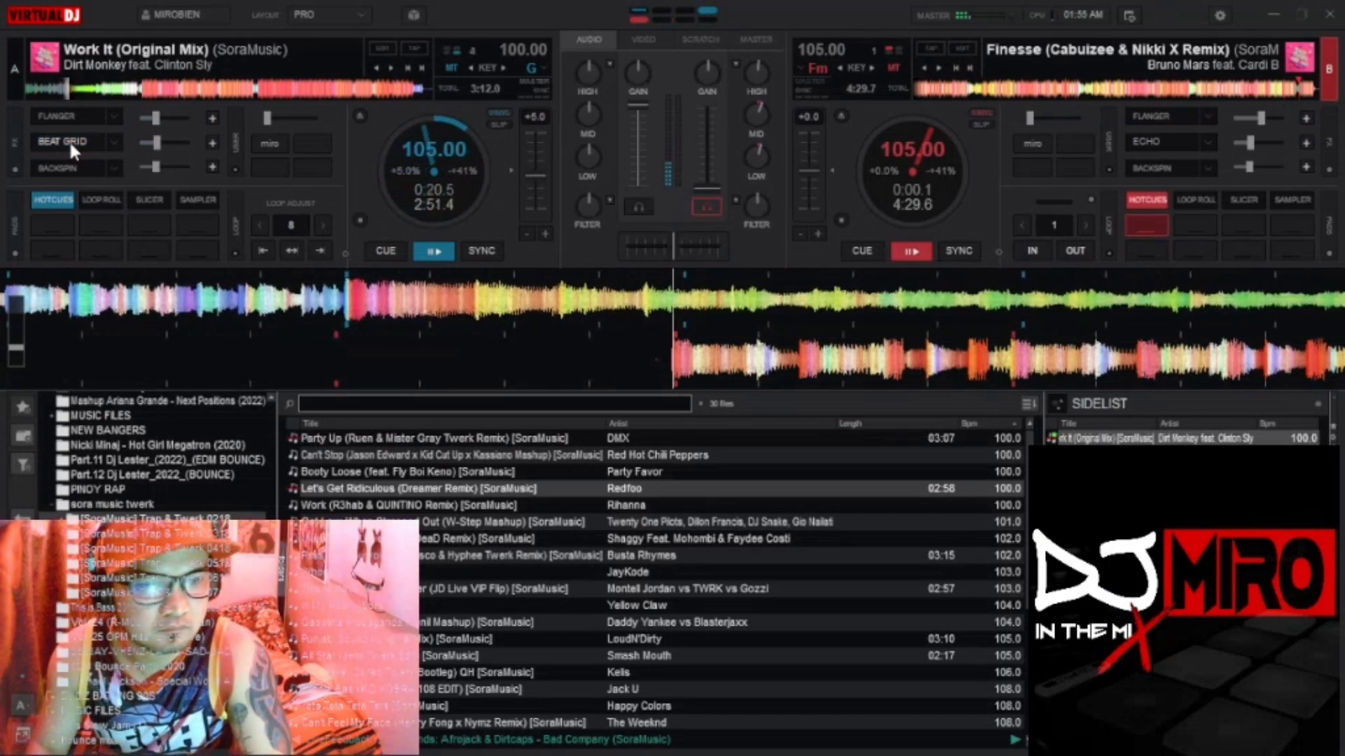
{"action": "left_click", "coordinate": [67, 121]}
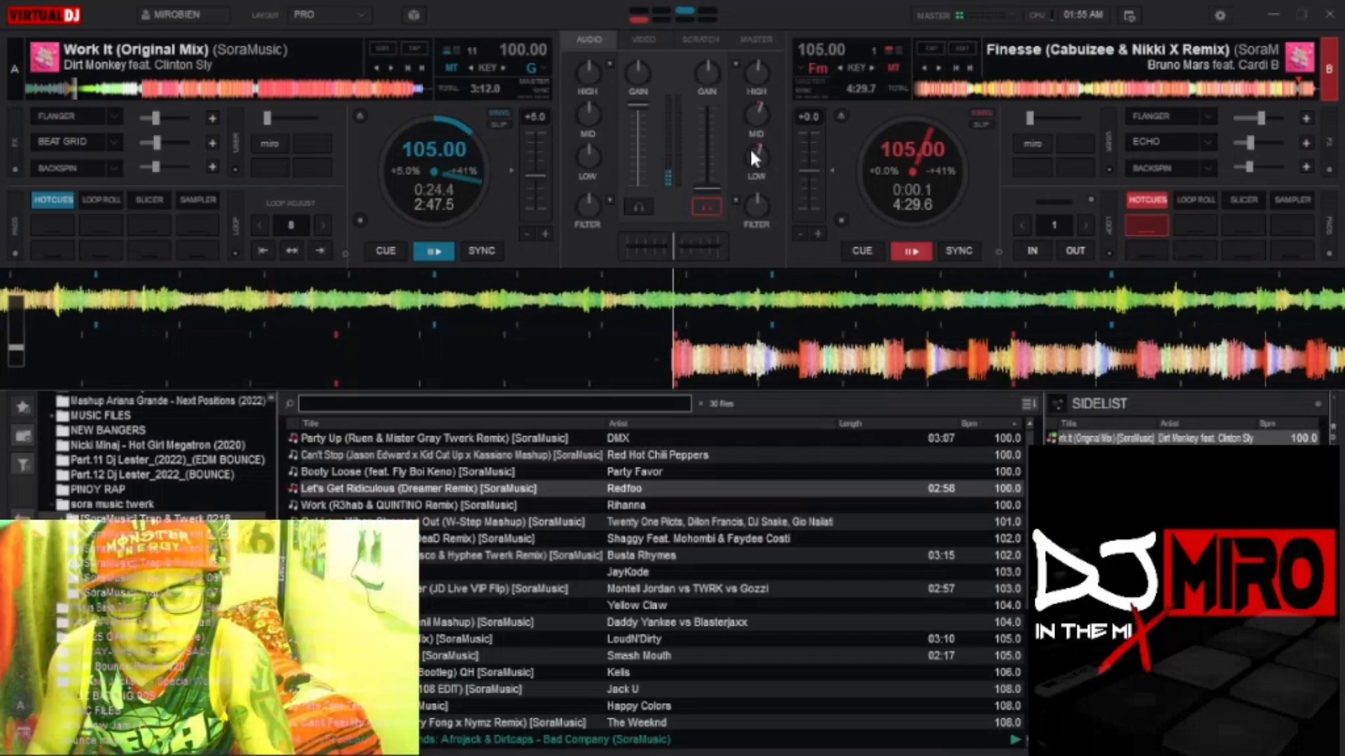
{"action": "double_click", "coordinate": [757, 155]}
{"action": "double_click", "coordinate": [757, 119]}
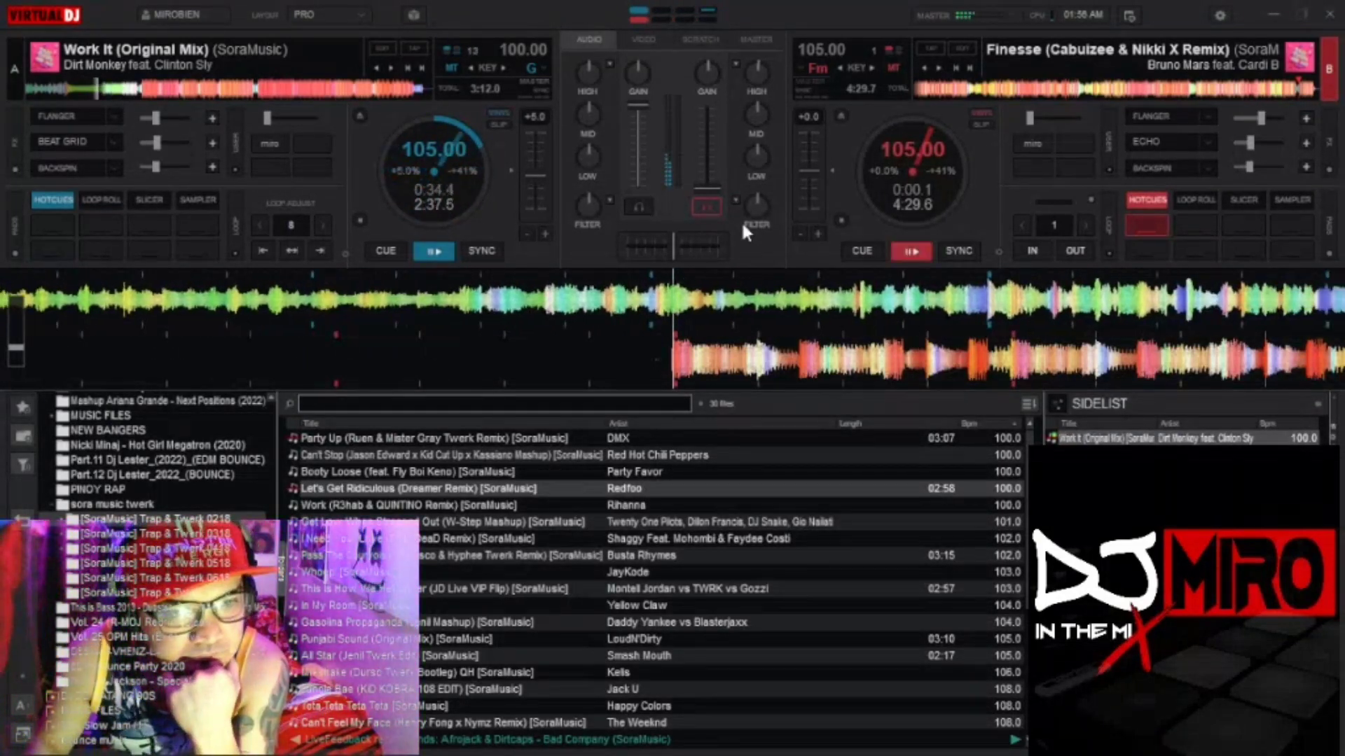
Step: Apply short bursts of the flanger and beat grid effects to Work It on deck A
{"action": "left_click", "coordinate": [89, 114]}
{"action": "left_click", "coordinate": [89, 114]}
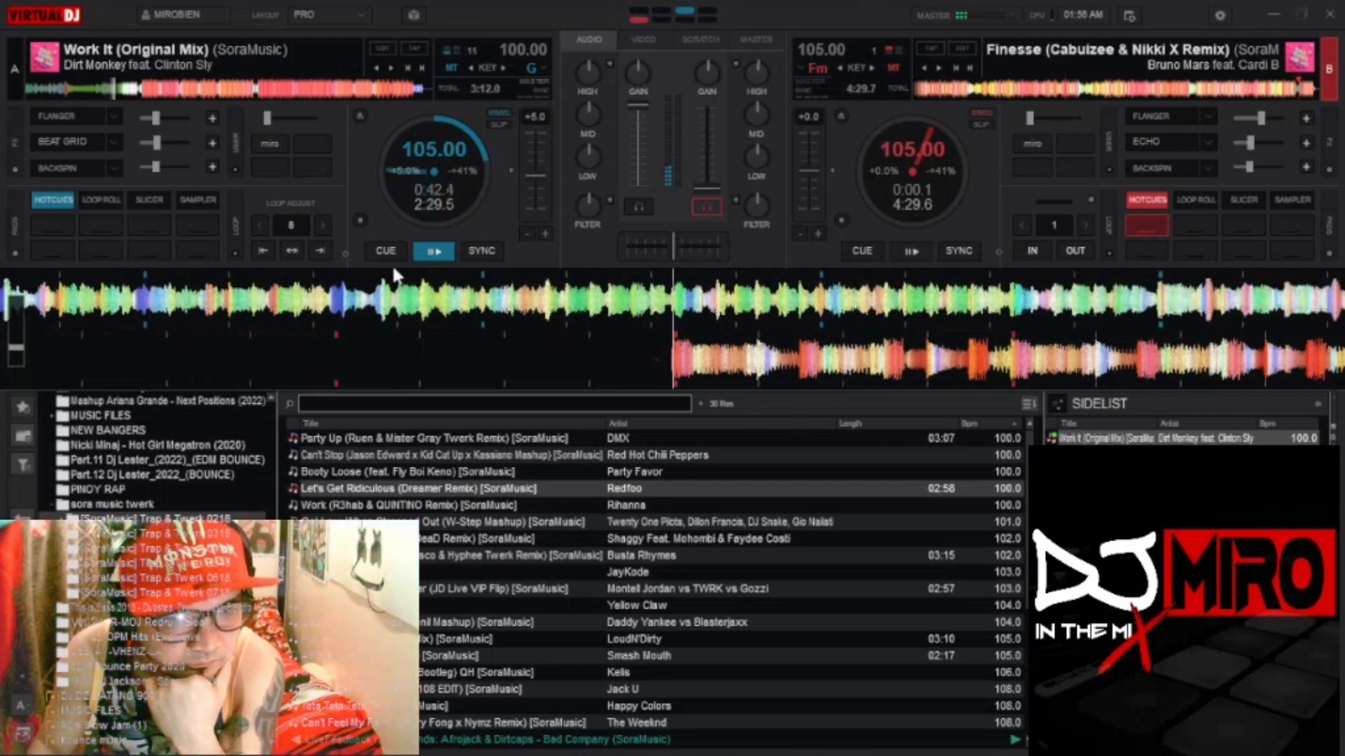
{"action": "left_click", "coordinate": [58, 136]}
{"action": "left_click", "coordinate": [57, 136]}
{"action": "left_click", "coordinate": [59, 116]}
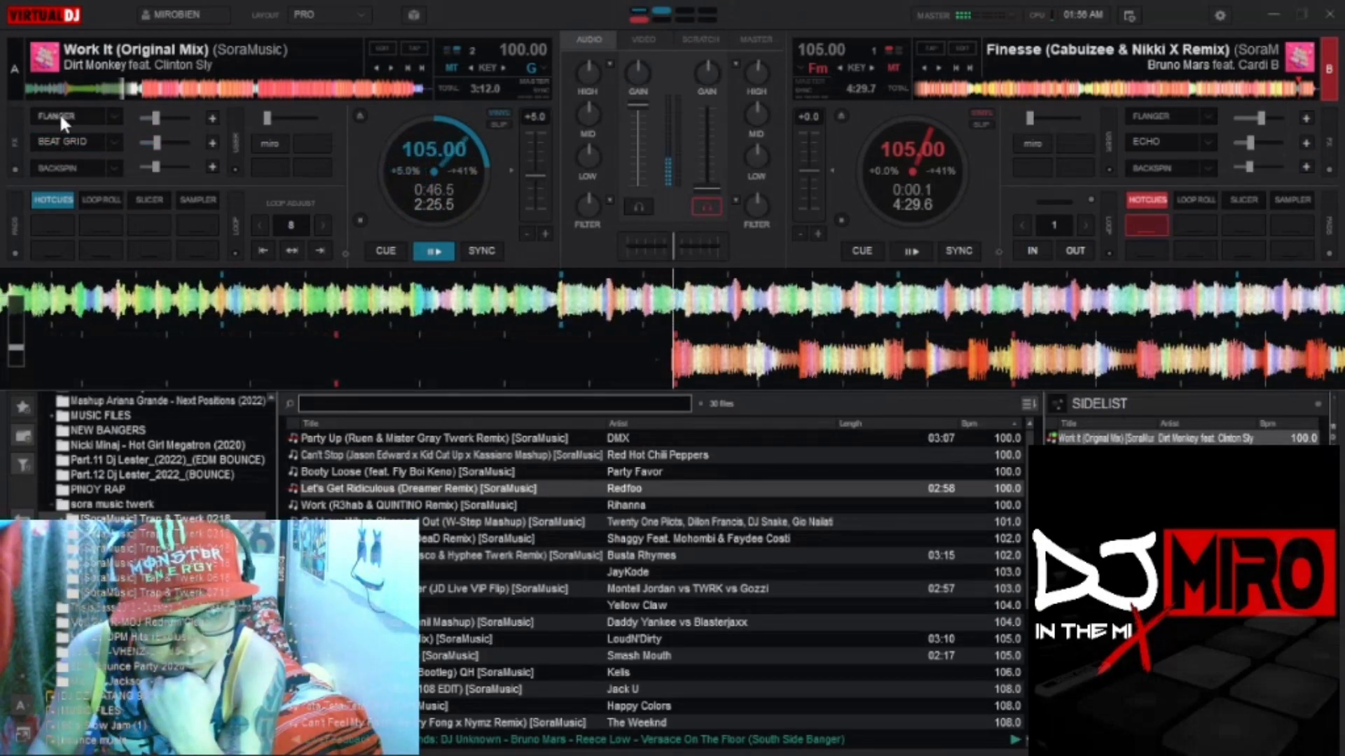
{"action": "left_click", "coordinate": [59, 116]}
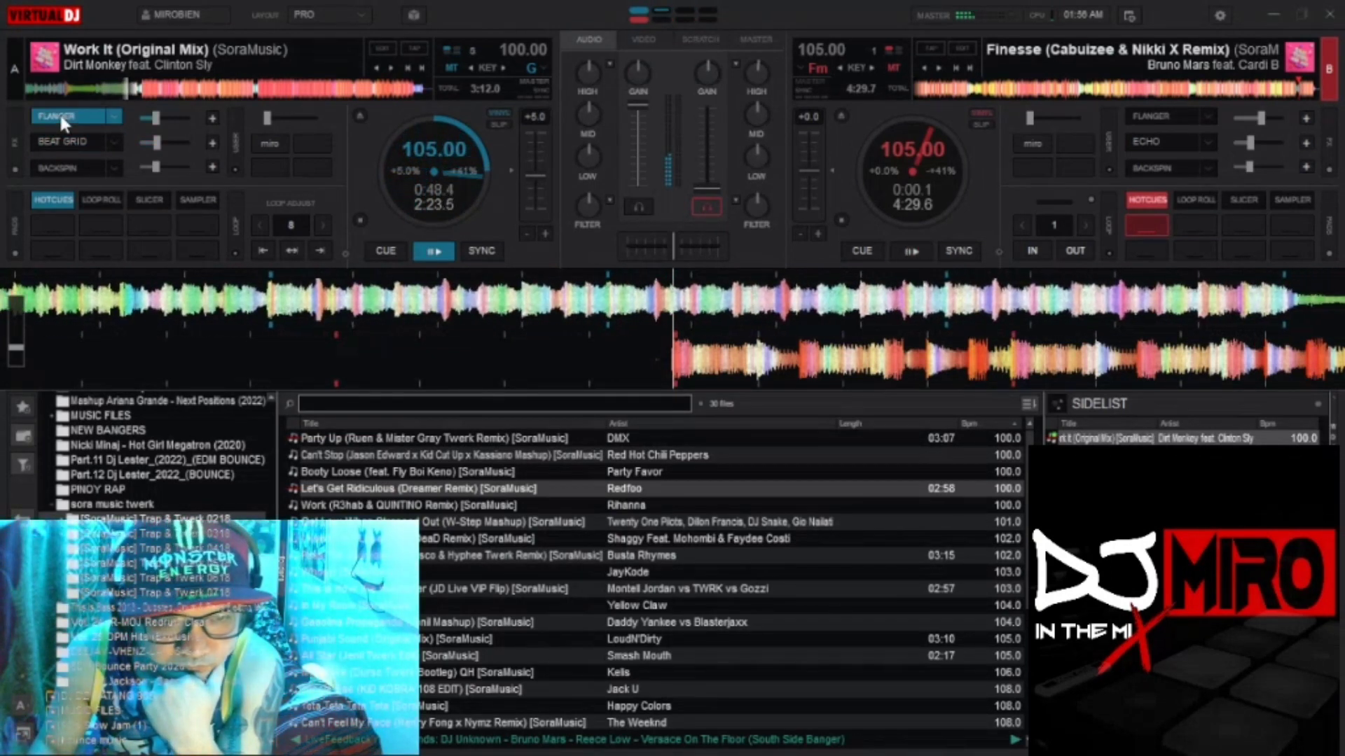
Step: Raise the flanger strength on deck A slightly and switch the effect on and off again
{"action": "left_click_drag", "start_coordinate": [156, 117], "coordinate": [165, 119]}
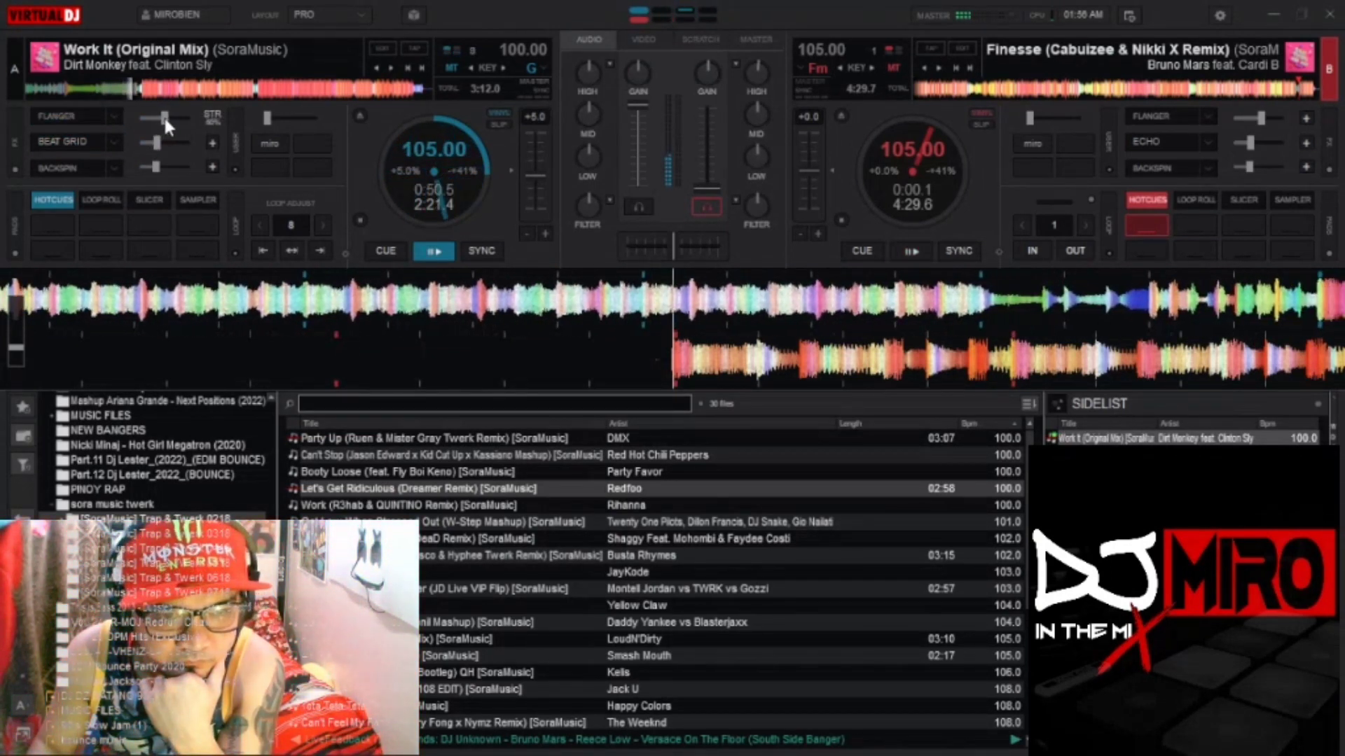
{"action": "left_click", "coordinate": [80, 115]}
{"action": "left_click", "coordinate": [80, 114]}
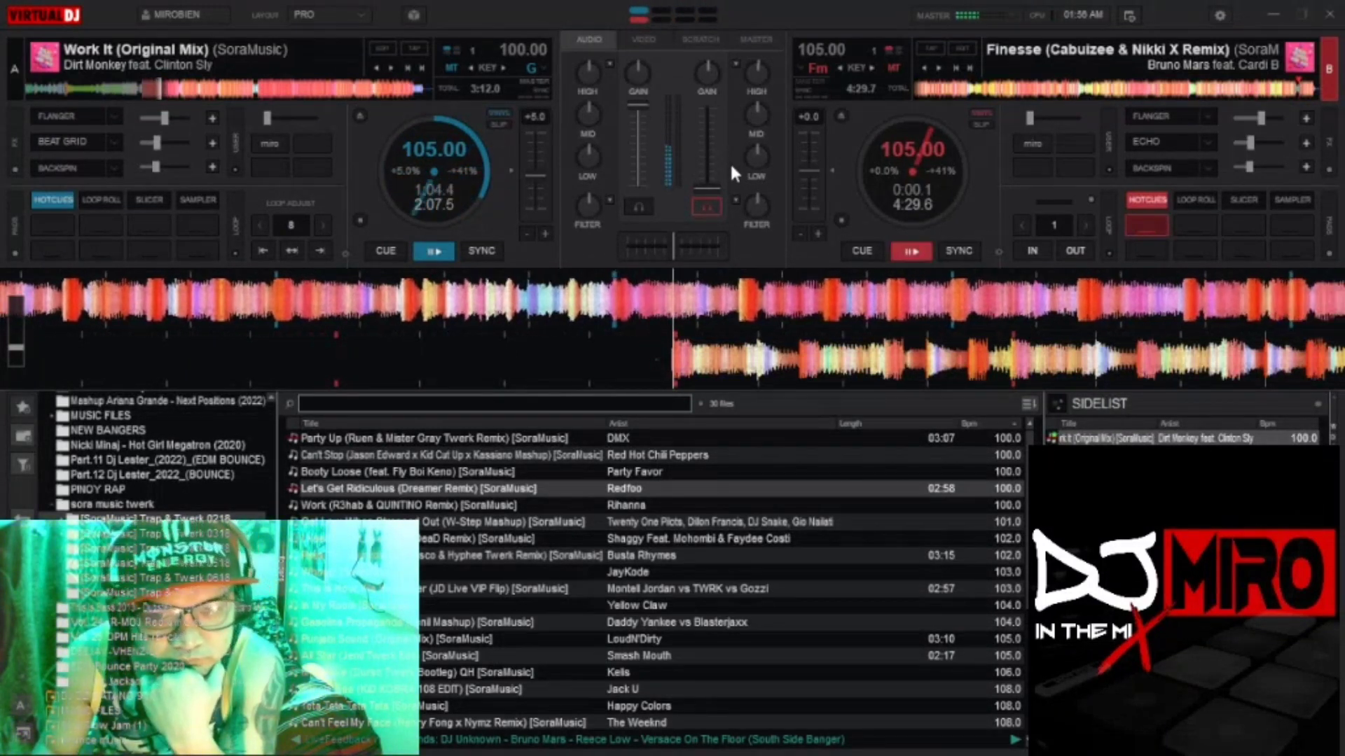
Step: Start Finesse on deck B and raise its volume fader to full in two stages
{"action": "left_click_drag", "start_coordinate": [706, 179], "coordinate": [717, 129]}
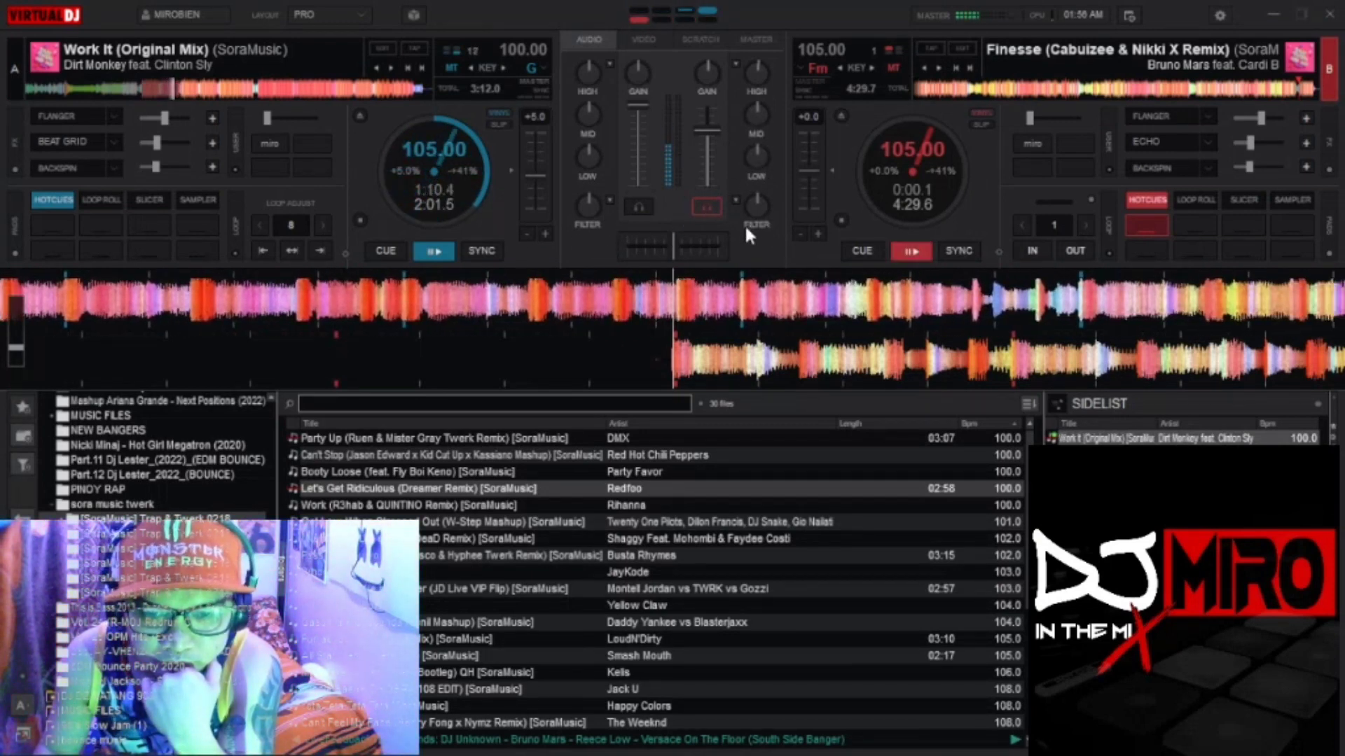
{"action": "left_click", "coordinate": [915, 249]}
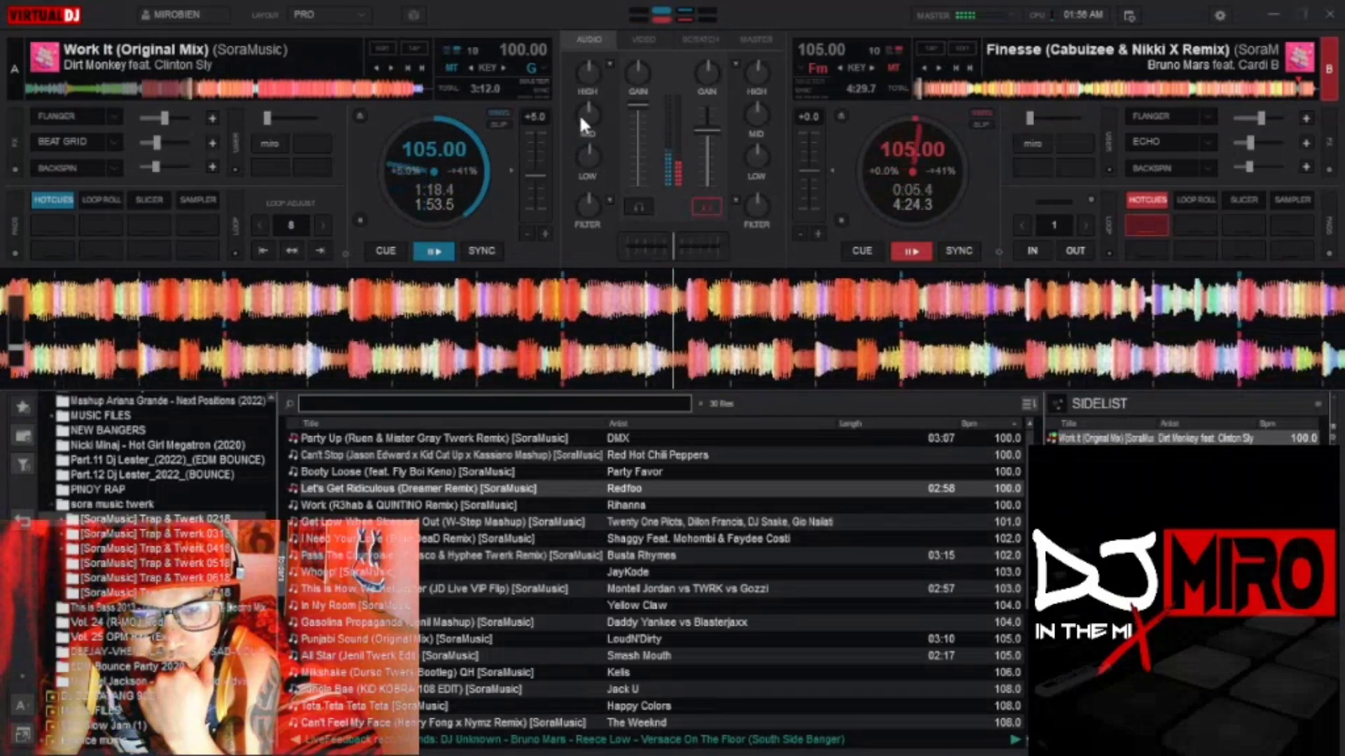
{"action": "left_click_drag", "start_coordinate": [705, 128], "coordinate": [707, 105]}
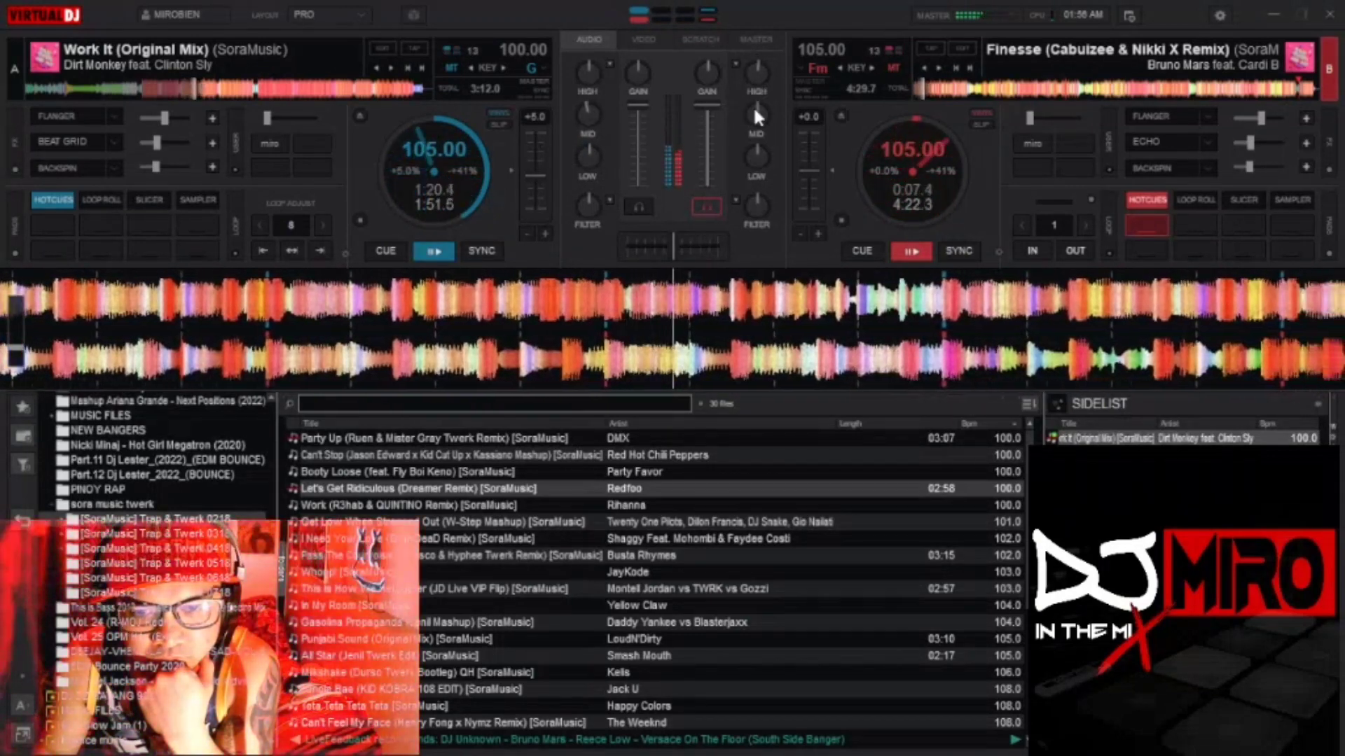
Step: Cut deck A's mid EQ and trigger the Backspin effect to take Work It out of the mix
{"action": "left_click_drag", "start_coordinate": [575, 127], "coordinate": [589, 163]}
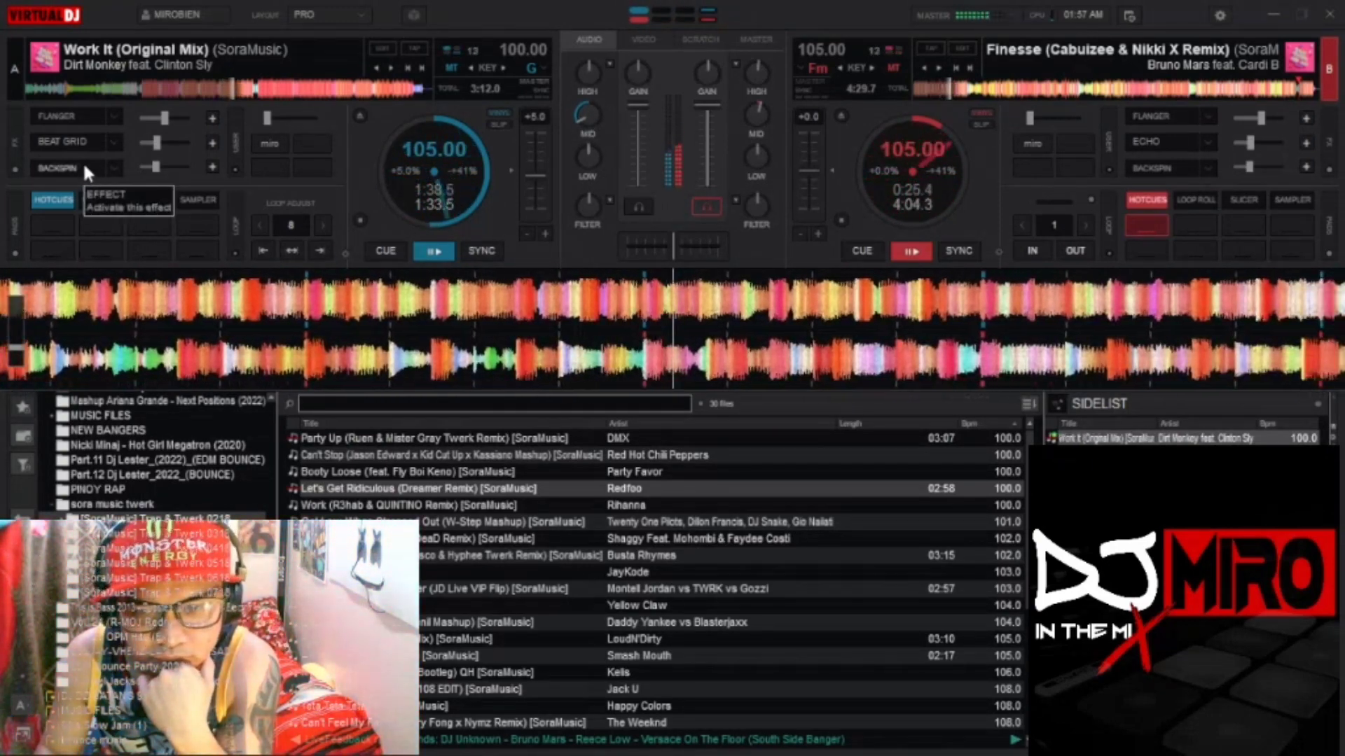
{"action": "left_click", "coordinate": [84, 168]}
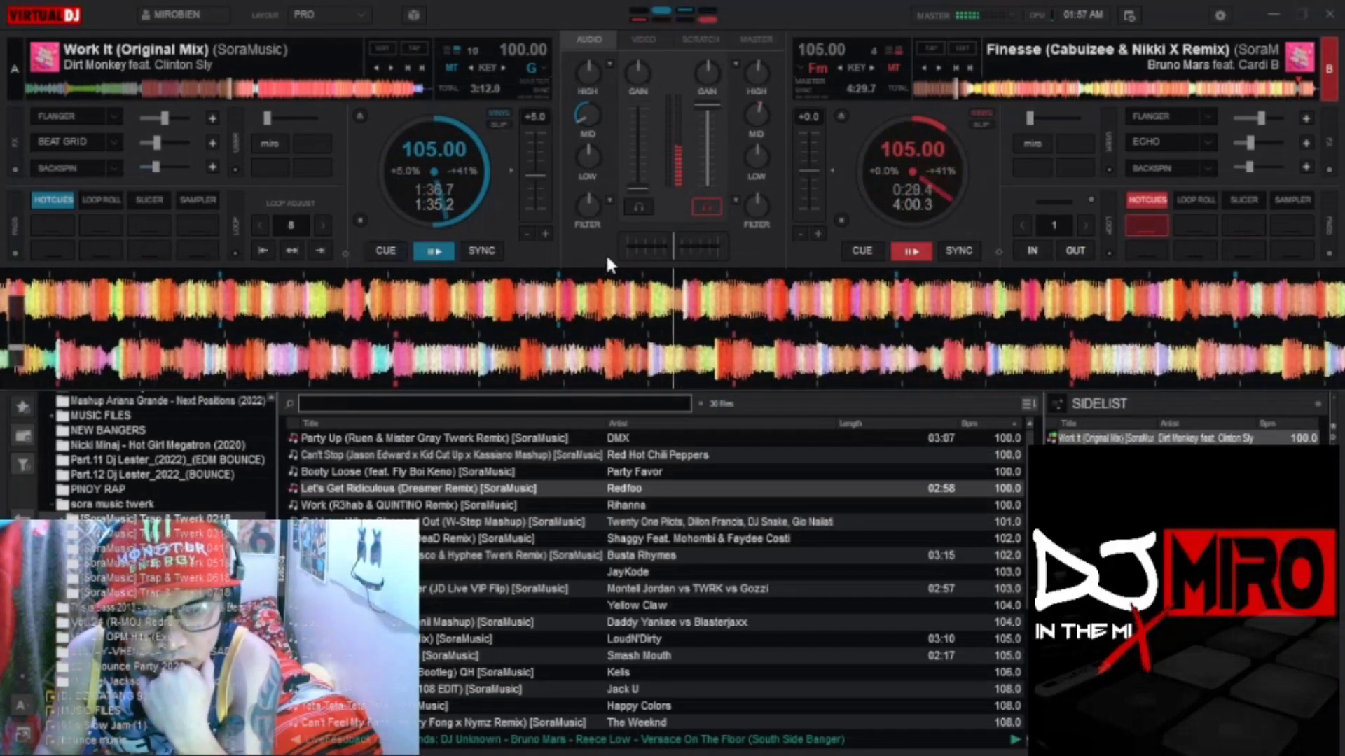
Step: Load Limb By Limb from the sidelist onto deck A, play it synced to deck B, and raise its volume fader to full
{"action": "left_click_drag", "start_coordinate": [1113, 472], "coordinate": [287, 172]}
{"action": "left_click", "coordinate": [487, 249]}
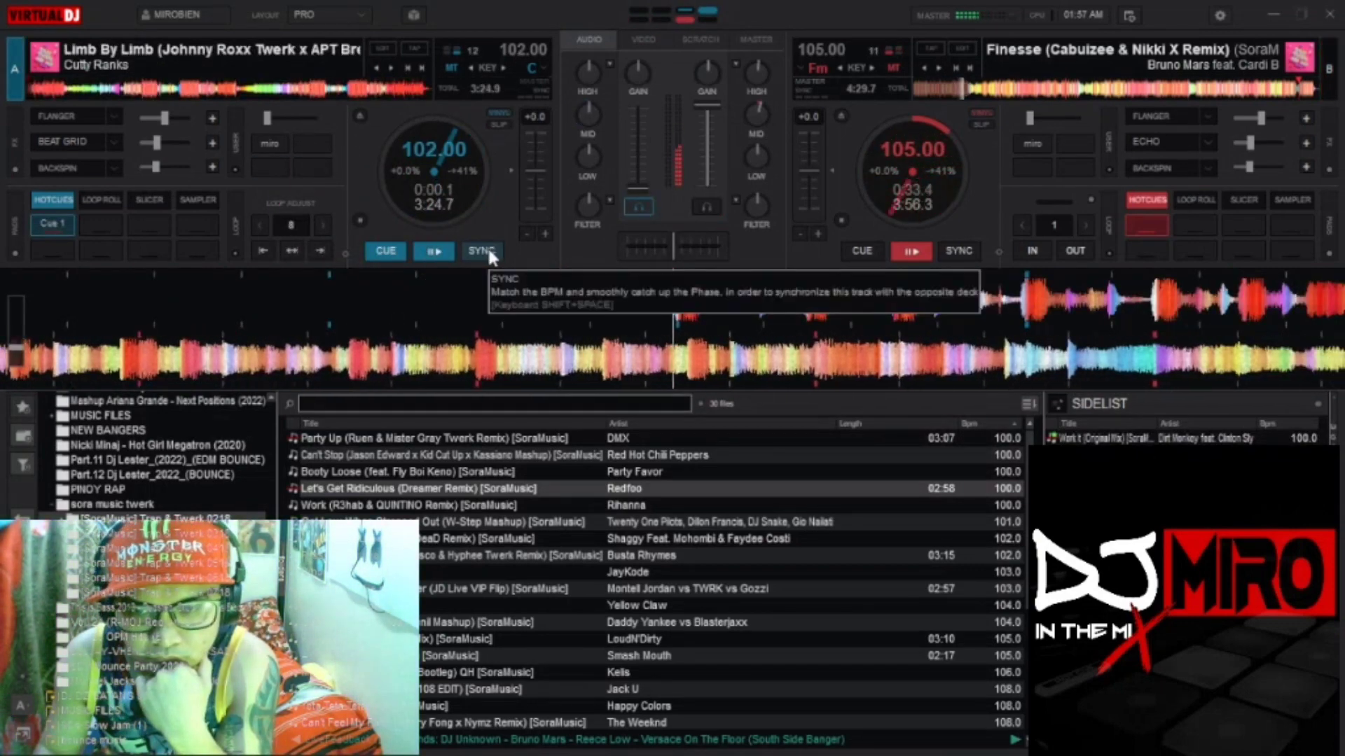
{"action": "left_click", "coordinate": [441, 250]}
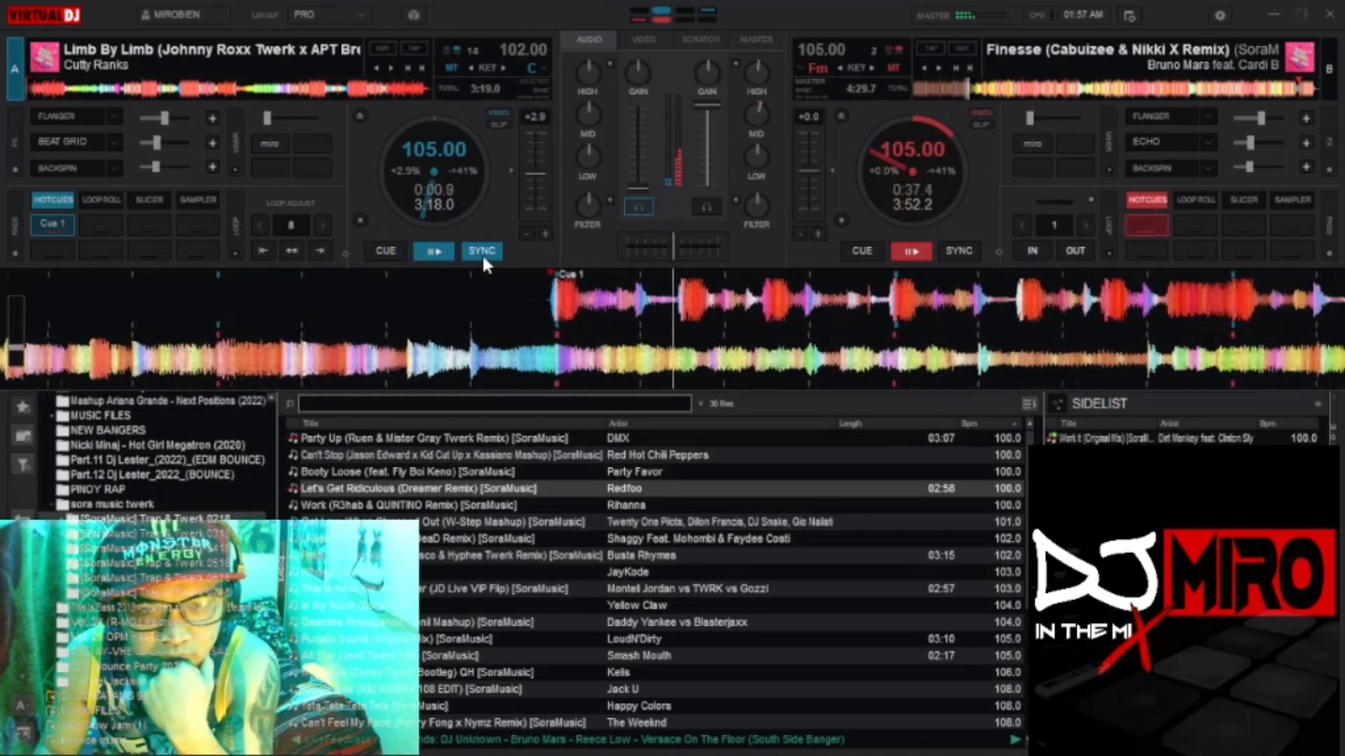
{"action": "left_click_drag", "start_coordinate": [633, 179], "coordinate": [636, 105]}
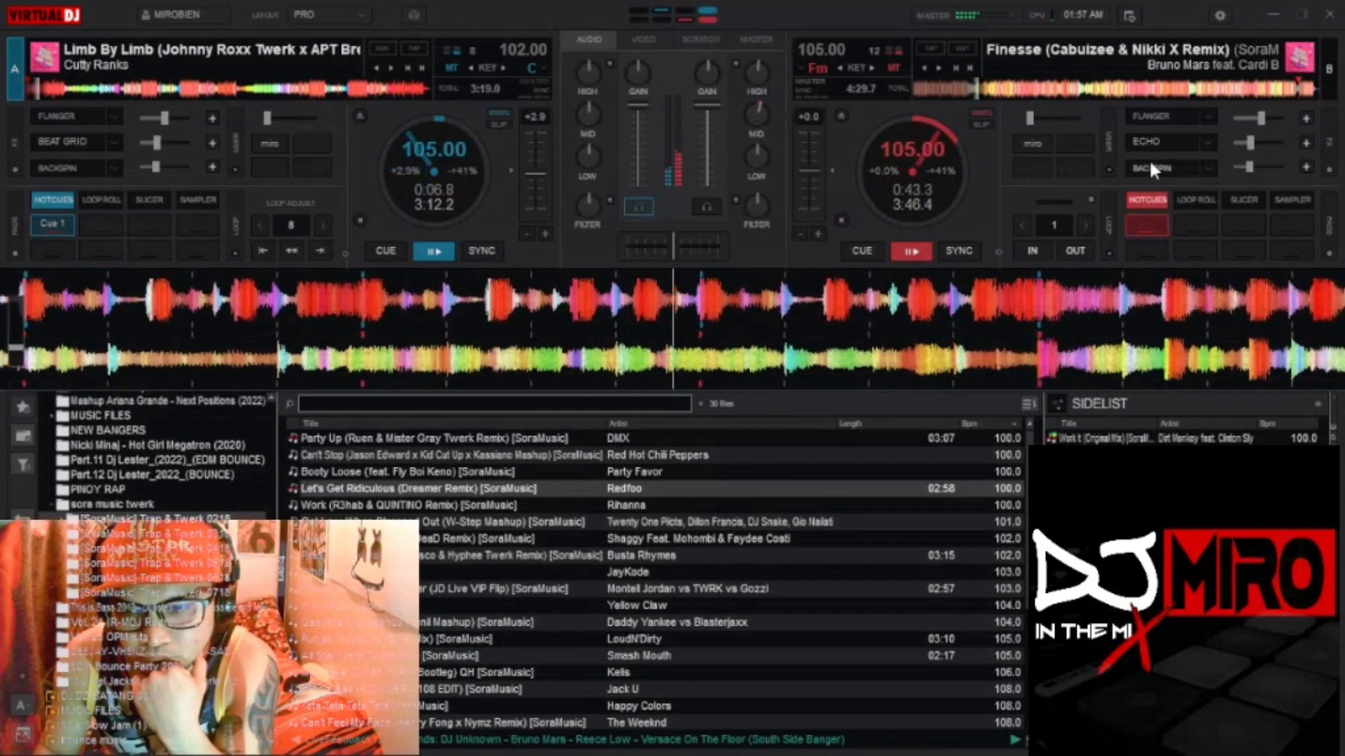
Step: Apply a short flanger burst to Finesse on deck B and retrigger its hot cue 1 several times
{"action": "left_click", "coordinate": [1153, 116]}
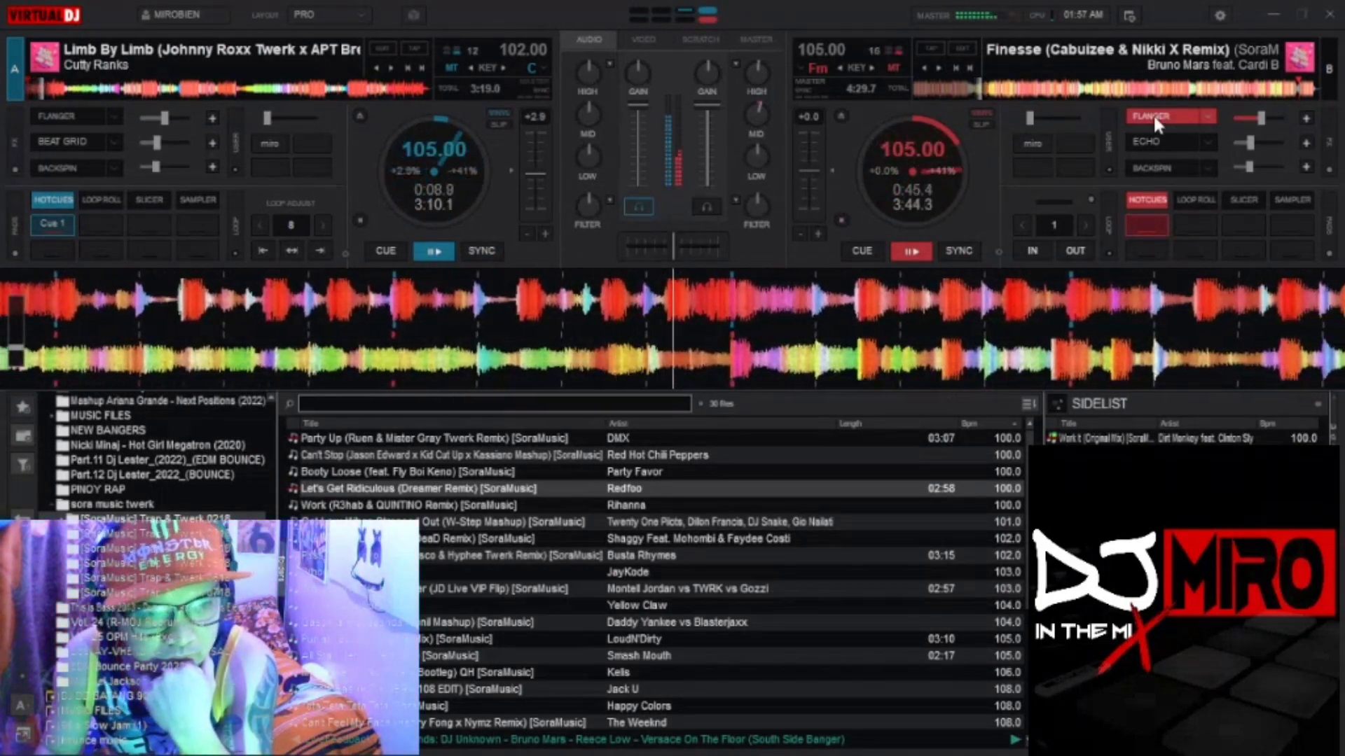
{"action": "left_click", "coordinate": [1152, 115]}
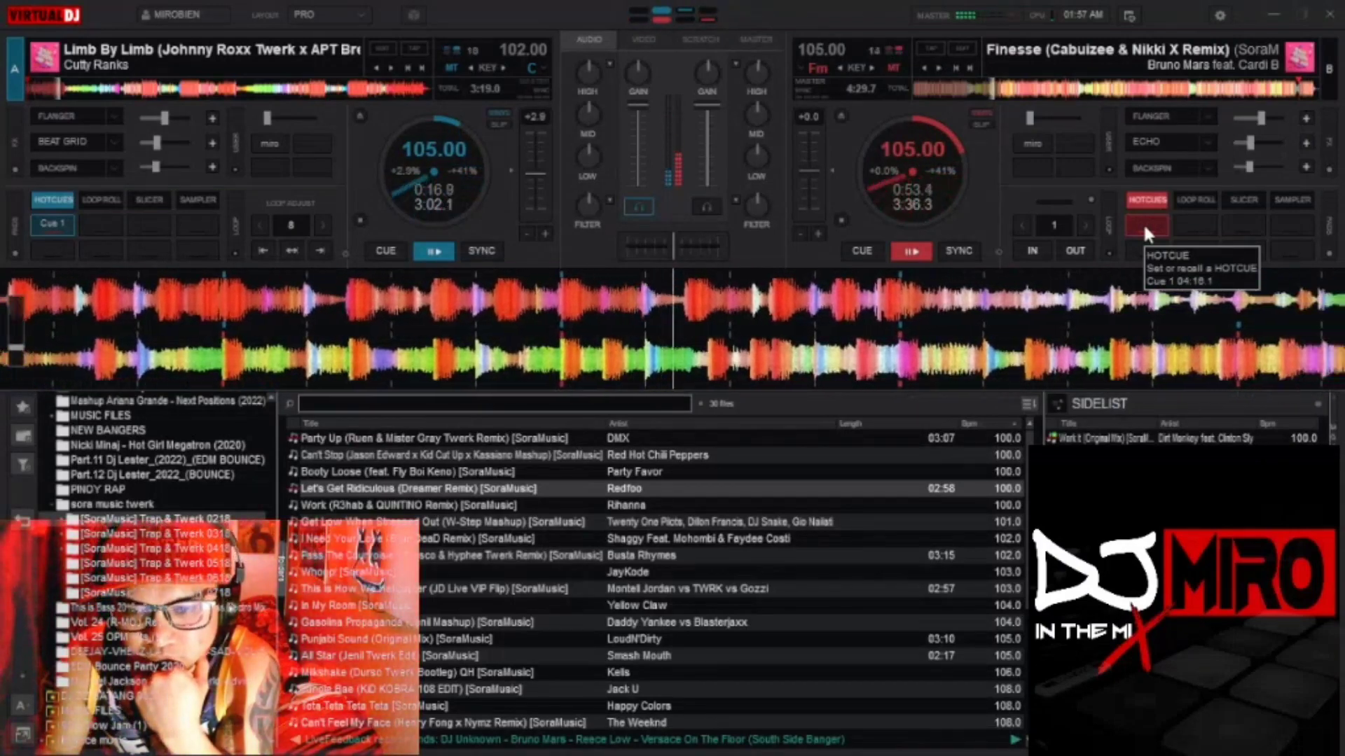
{"action": "left_click", "coordinate": [1142, 221]}
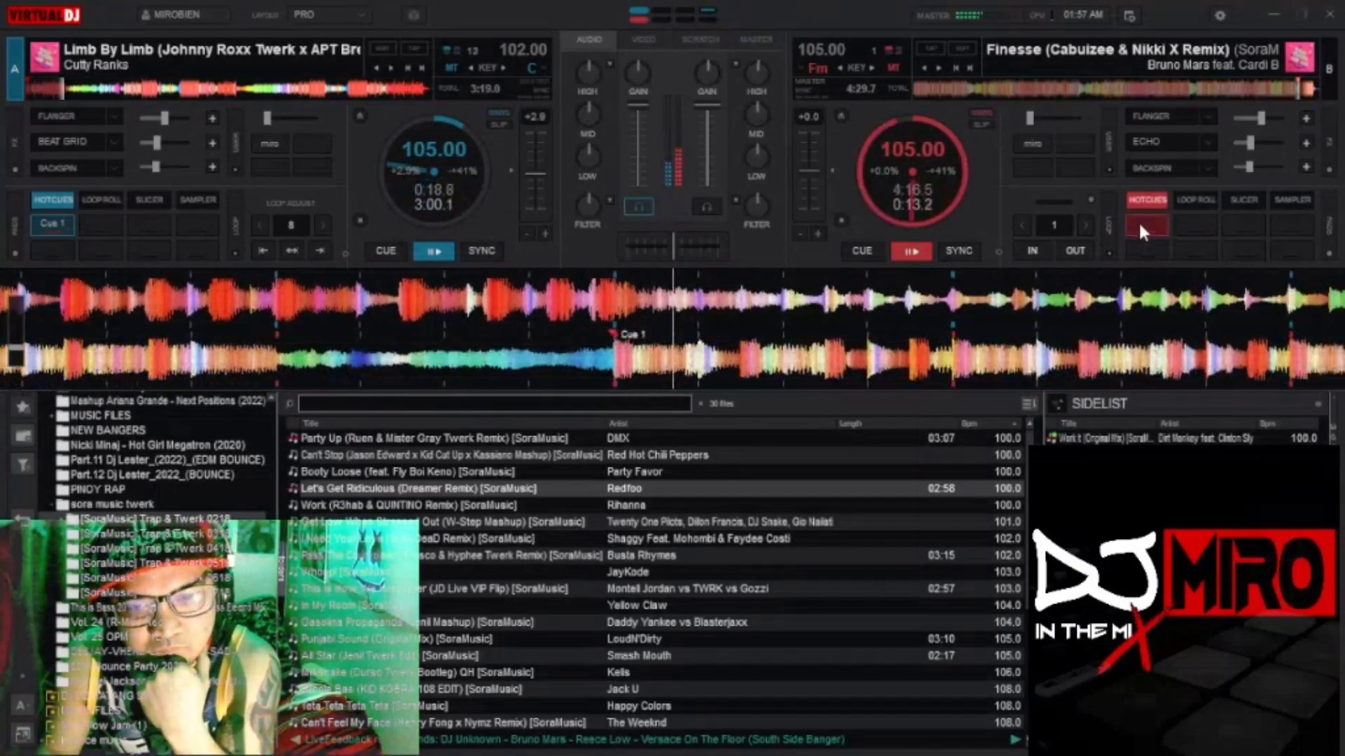
{"action": "left_click", "coordinate": [1142, 235]}
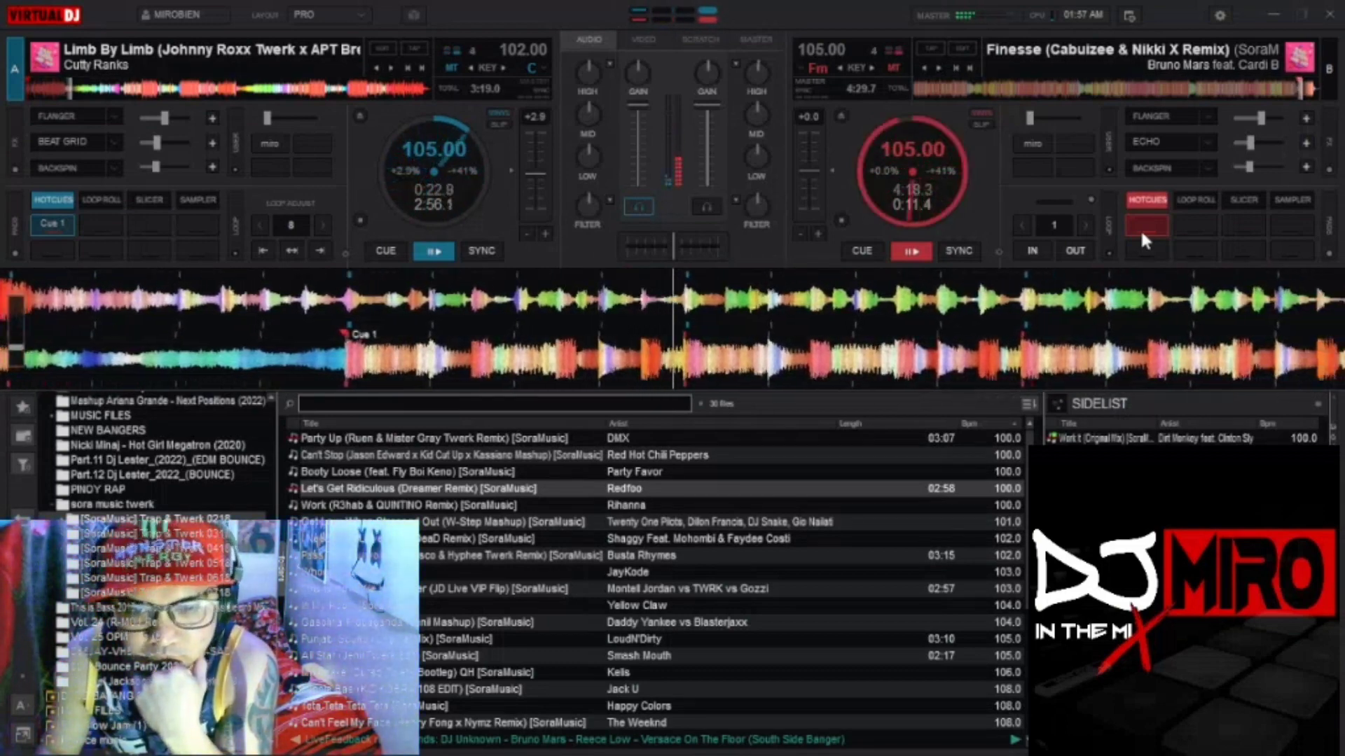
{"action": "left_click", "coordinate": [1141, 229]}
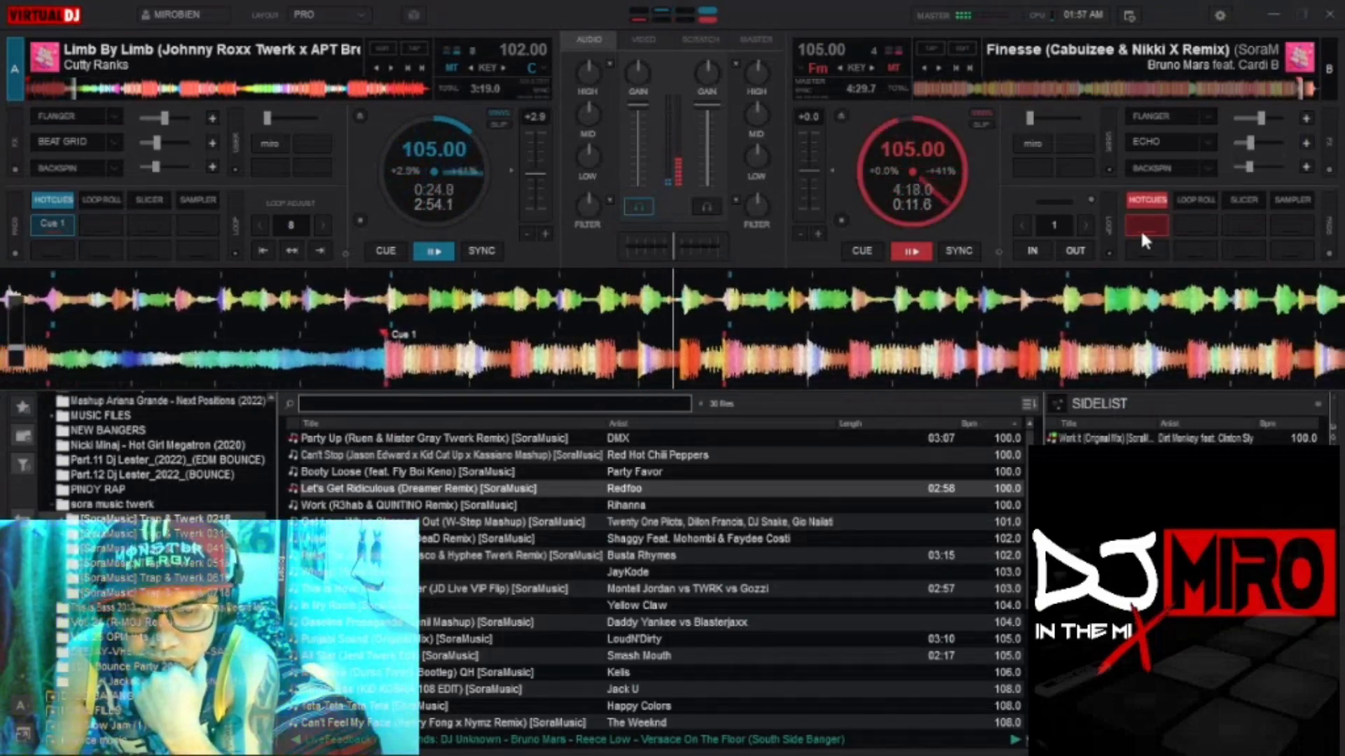
{"action": "left_click", "coordinate": [1140, 228]}
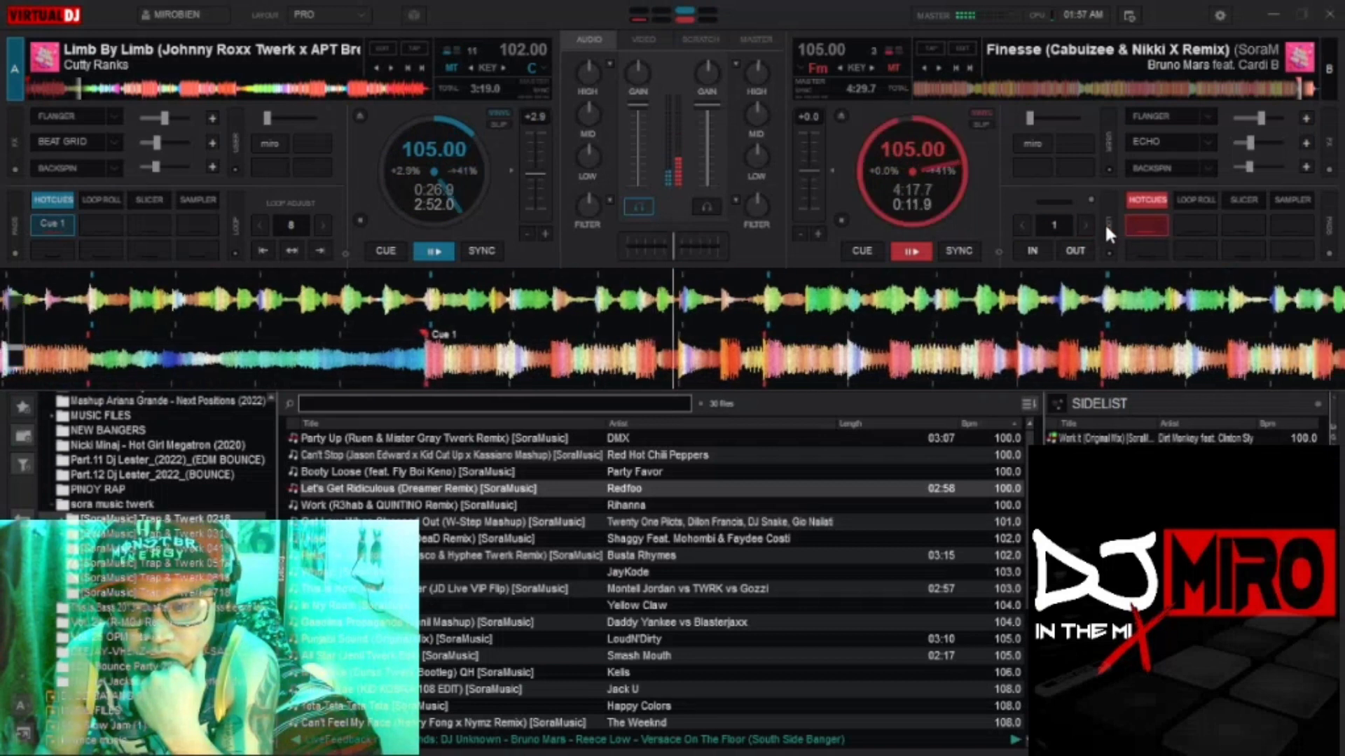
Step: Set deck B's loop length to 4 beats and activate the loop on Finesse
{"action": "left_click", "coordinate": [1085, 223]}
{"action": "left_click", "coordinate": [1085, 224]}
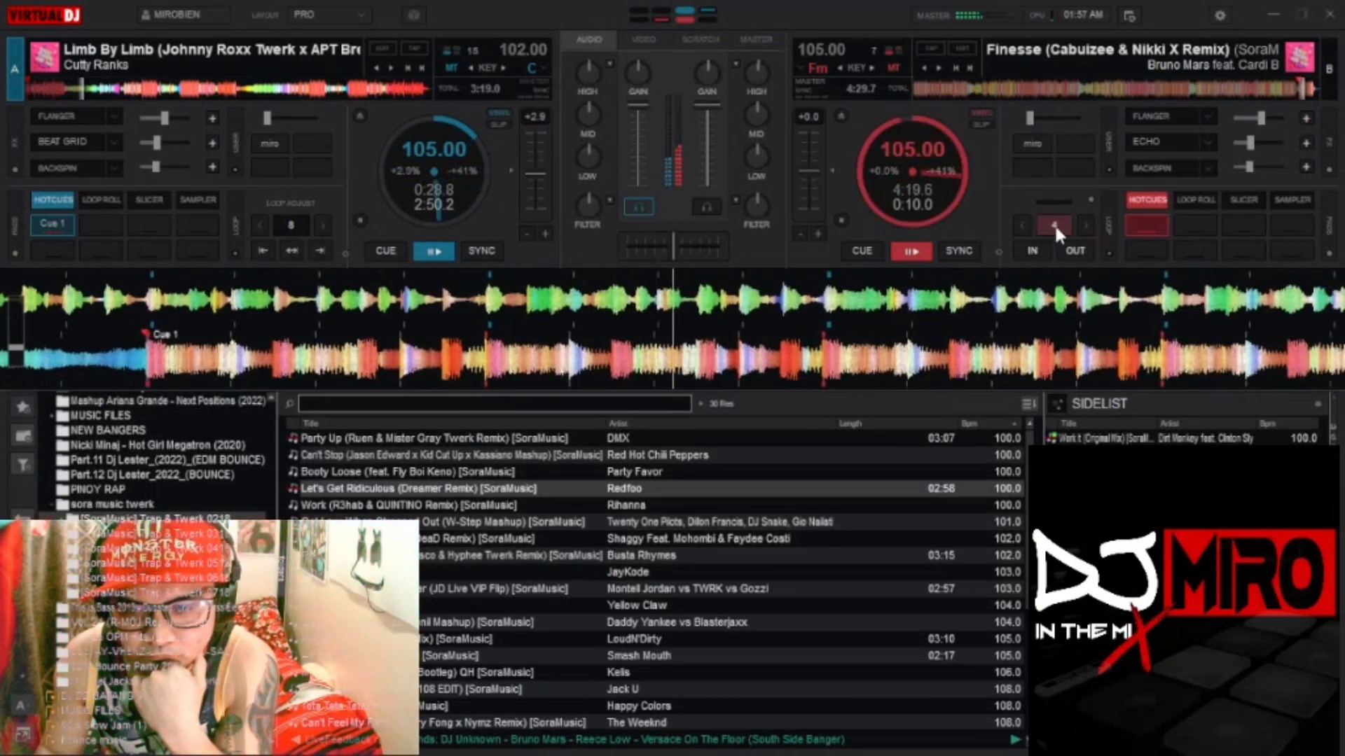
{"action": "left_click", "coordinate": [1054, 225]}
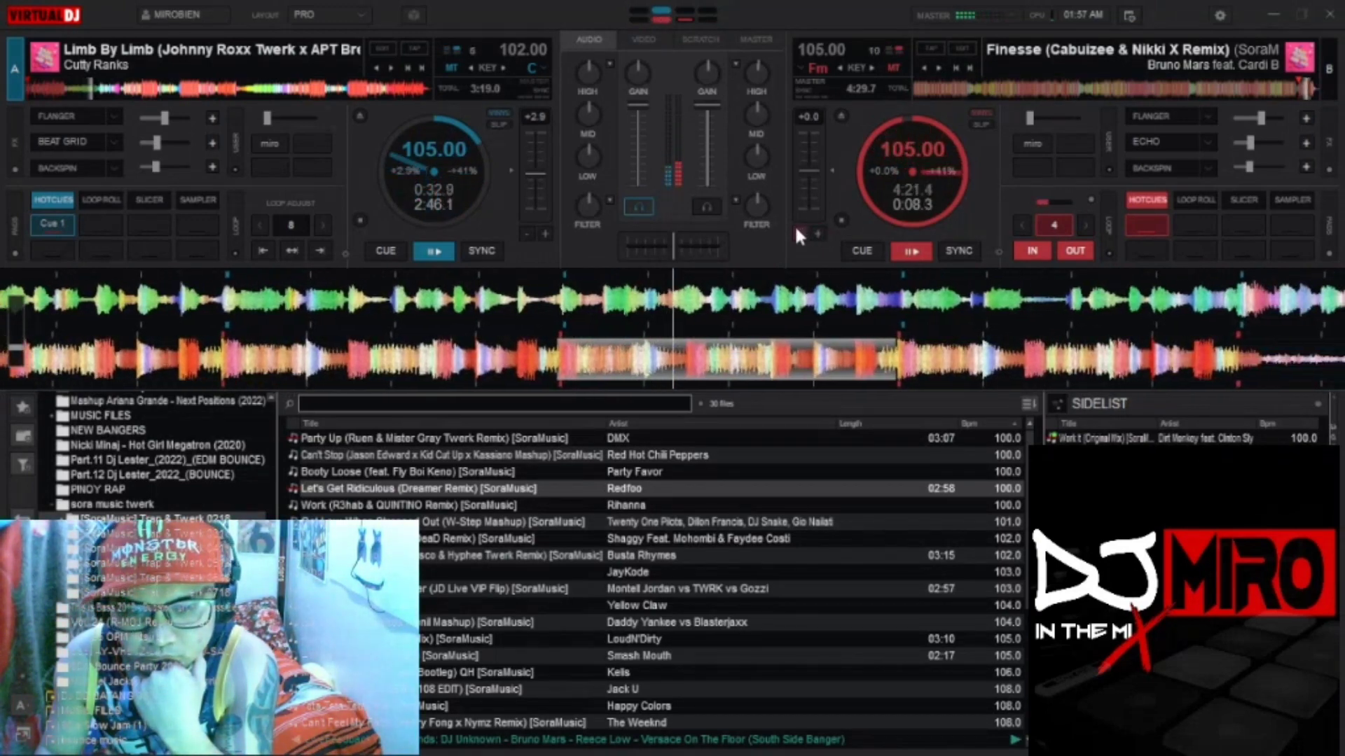
{"action": "left_click", "coordinate": [800, 233]}
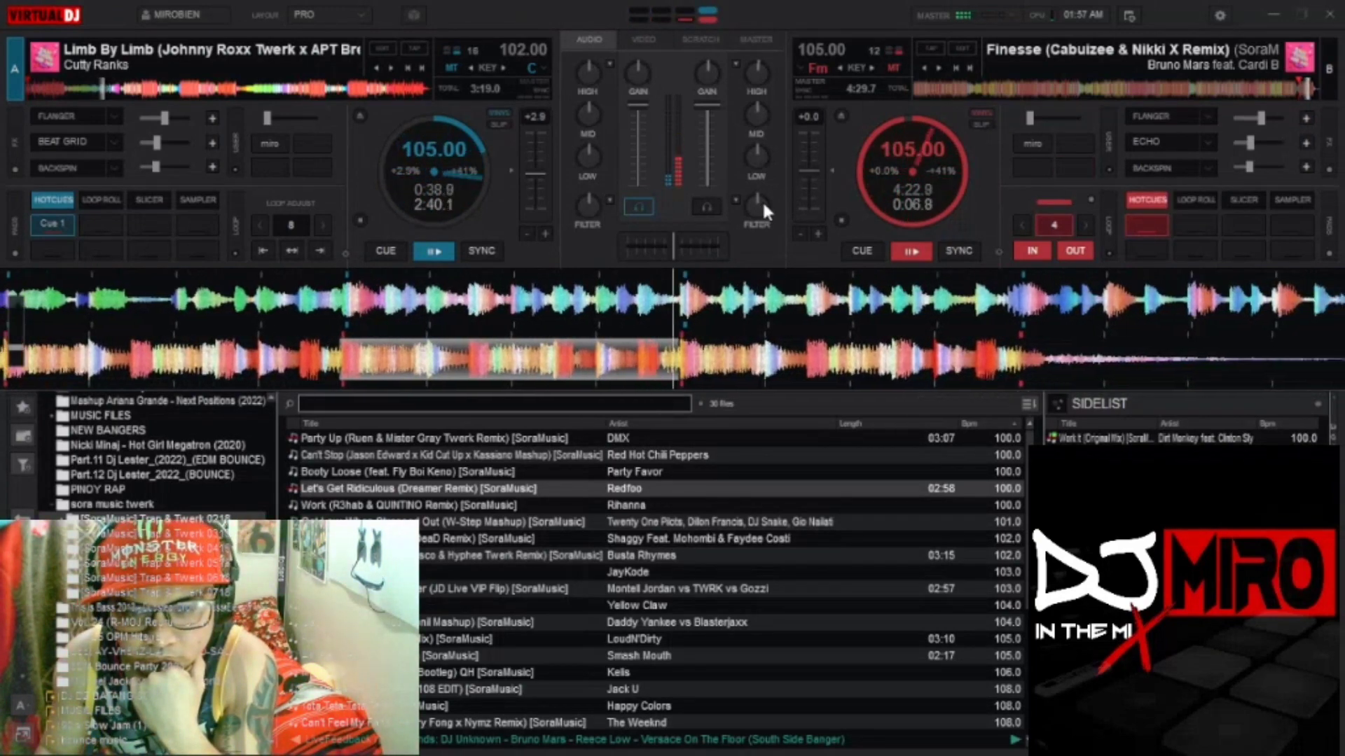
Step: Turn on the flanger for deck B and lower its volume fader fully to fade out Finesse
{"action": "left_click", "coordinate": [1161, 112]}
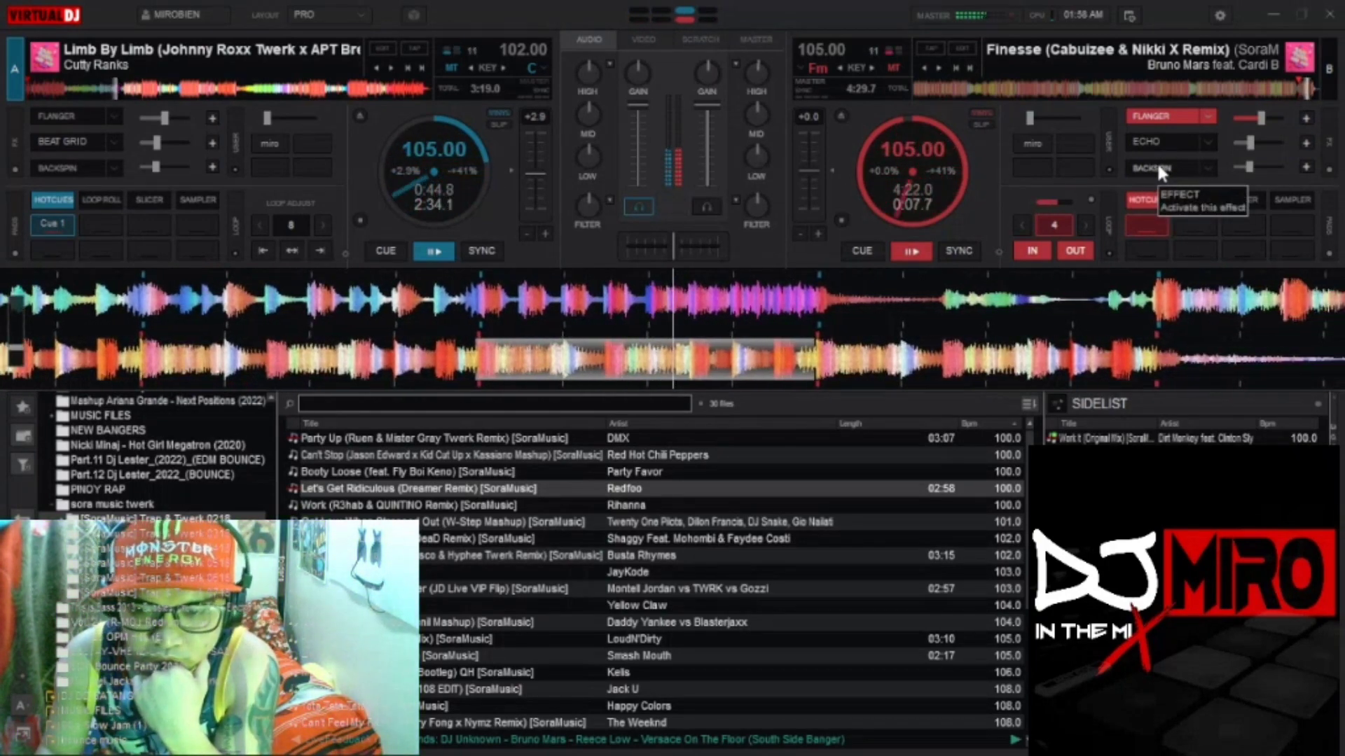
{"action": "left_click_drag", "start_coordinate": [708, 107], "coordinate": [708, 188]}
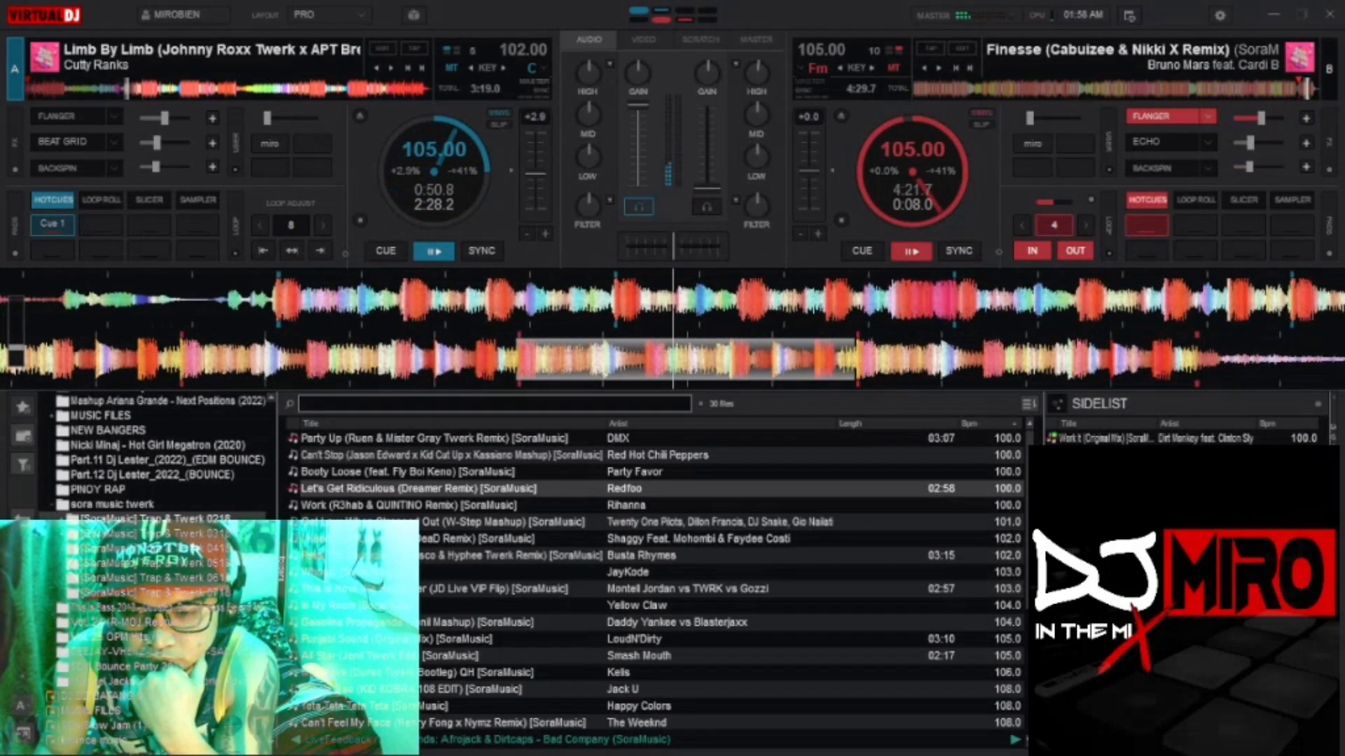
Step: Load Party Up (Ruen & Mister Gray Twerk Remix) onto deck B and sync its tempo with deck A
{"action": "left_click_drag", "start_coordinate": [893, 195], "coordinate": [890, 175]}
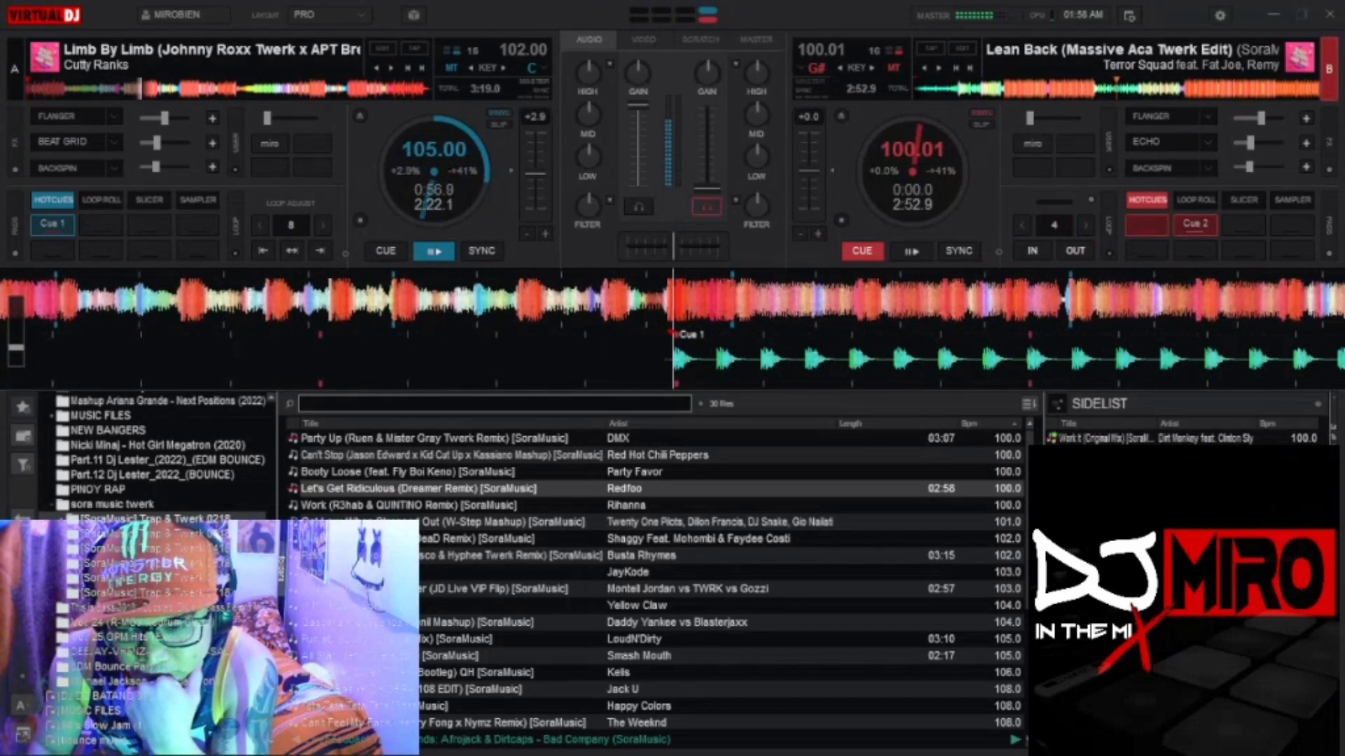
{"action": "left_click_drag", "start_coordinate": [364, 437], "coordinate": [900, 200]}
{"action": "left_click", "coordinate": [956, 252]}
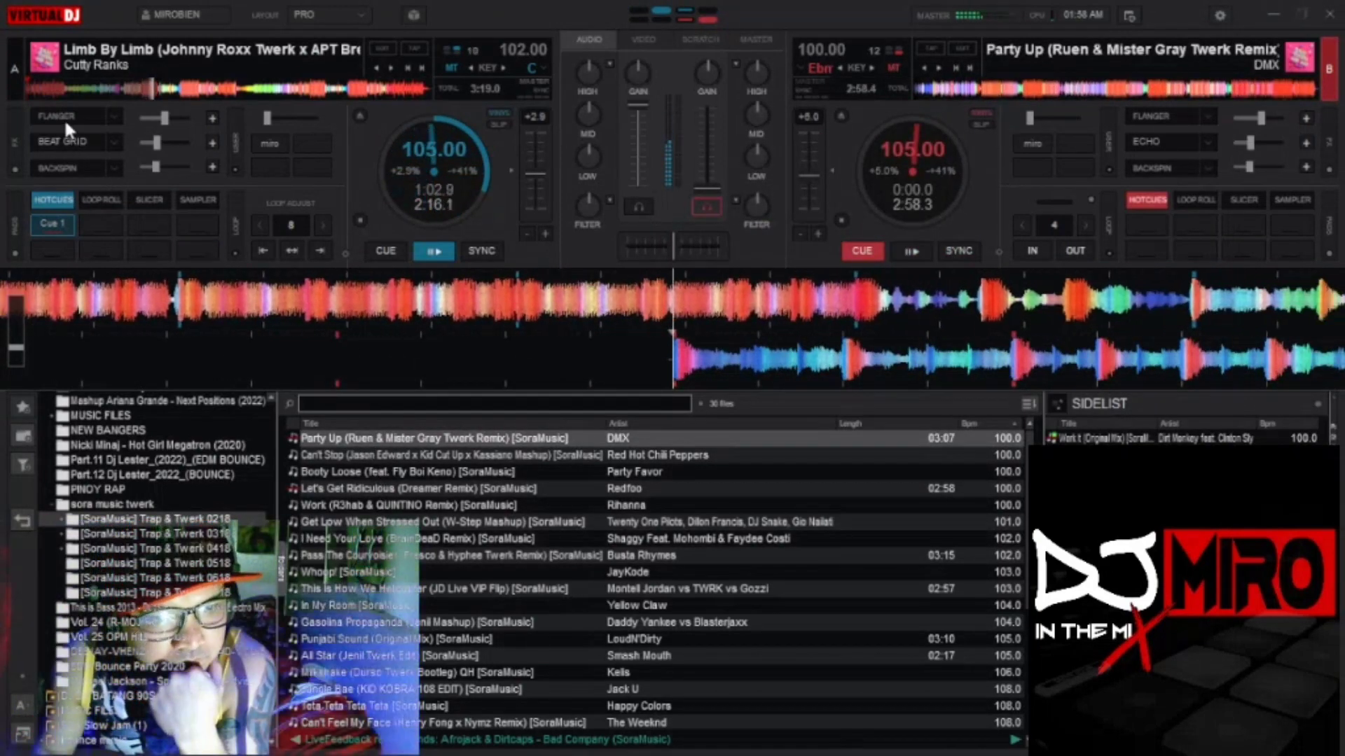
Step: Apply a short flanger burst to Limb By Limb on deck A
{"action": "left_click", "coordinate": [63, 116]}
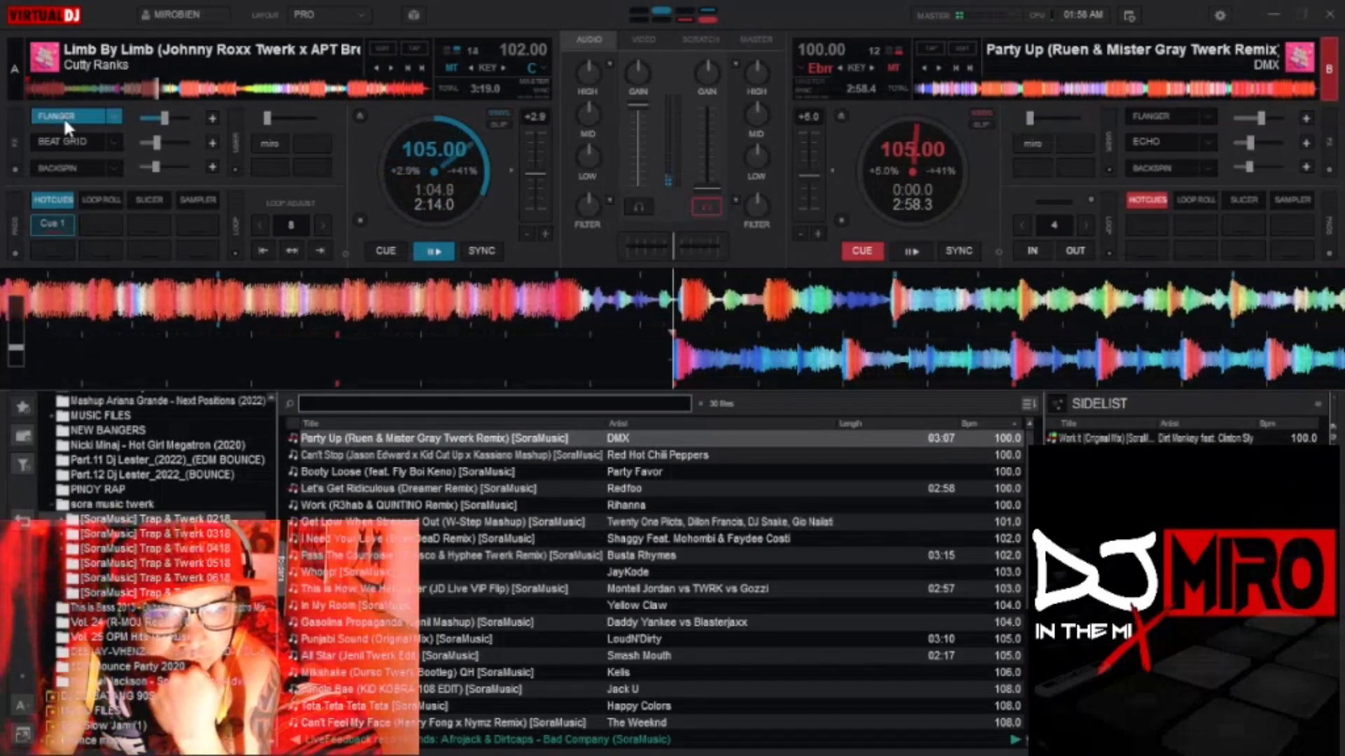
{"action": "left_click", "coordinate": [64, 116]}
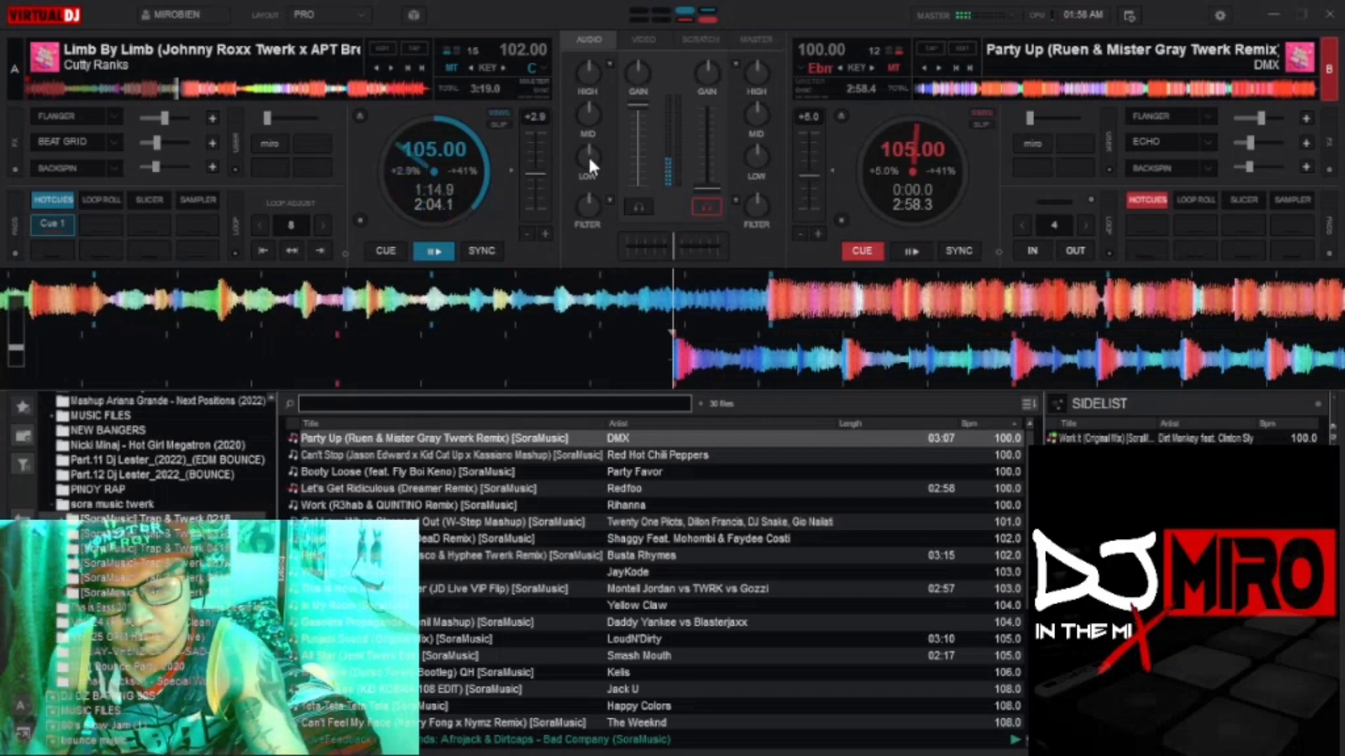
Step: Start Party Up on deck B, sync it with deck A, and raise its volume fader to full
{"action": "left_click", "coordinate": [912, 251]}
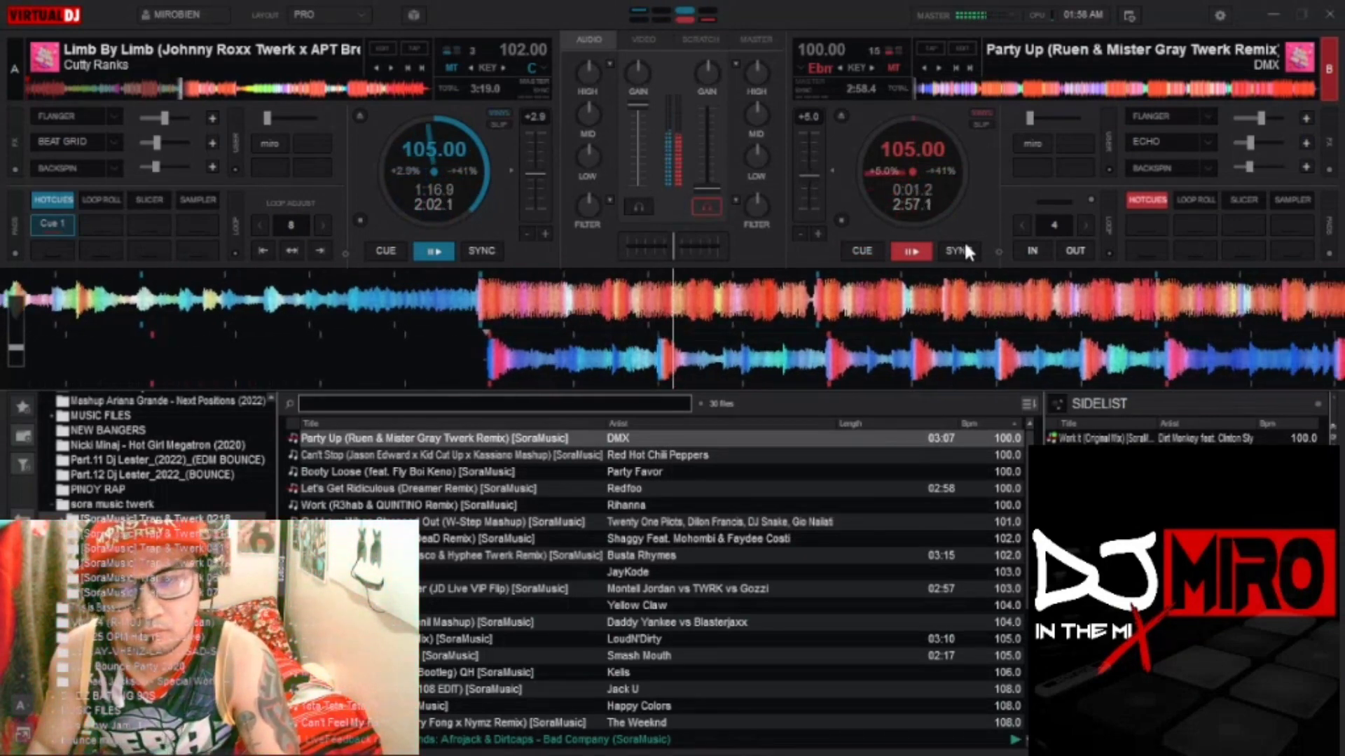
{"action": "left_click", "coordinate": [965, 246]}
{"action": "left_click_drag", "start_coordinate": [713, 179], "coordinate": [742, 77]}
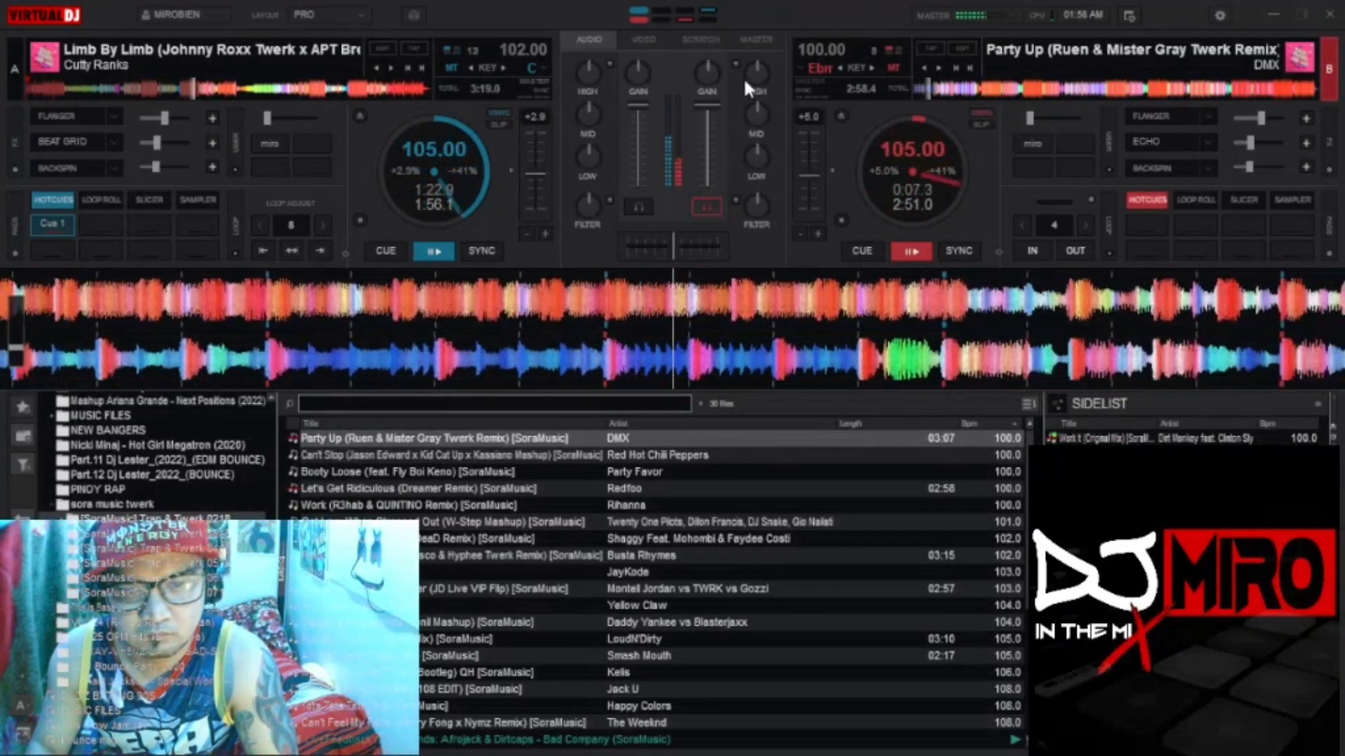
Step: Fade out Limb By Limb on deck A and load Lean Back (Massive Aca Twerk Edit) from the sidelist in its place
{"action": "left_click_drag", "start_coordinate": [638, 105], "coordinate": [632, 187]}
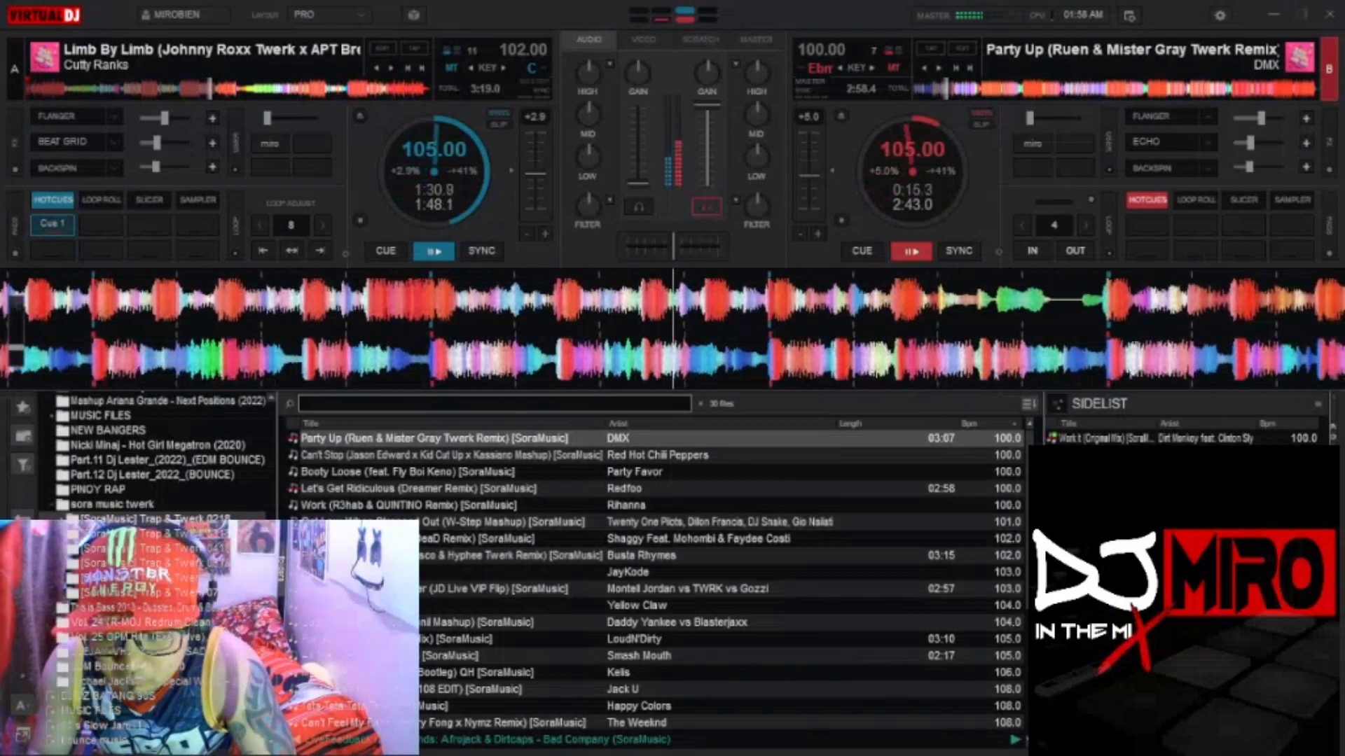
{"action": "left_click_drag", "start_coordinate": [1104, 456], "coordinate": [433, 187]}
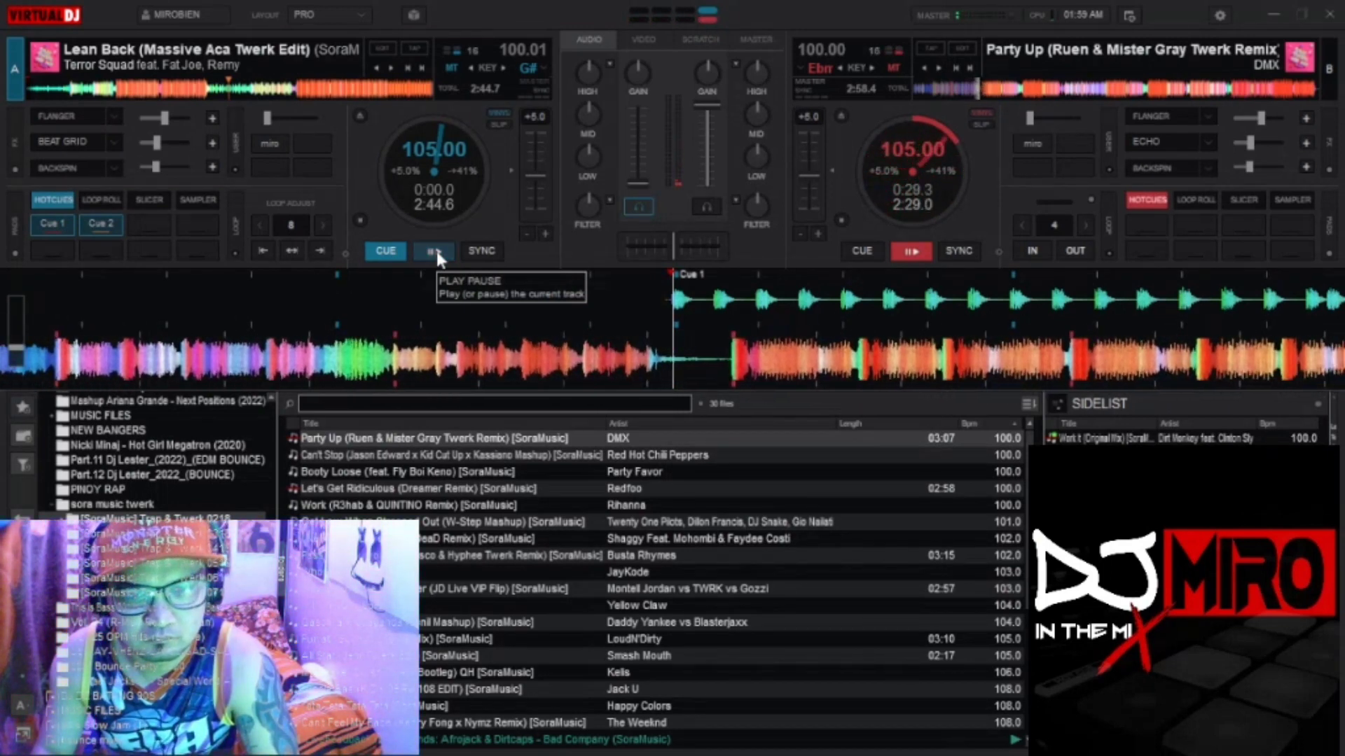
Step: Start Lean Back on deck A and apply a short echo burst to Party Up on deck B
{"action": "left_click", "coordinate": [435, 251]}
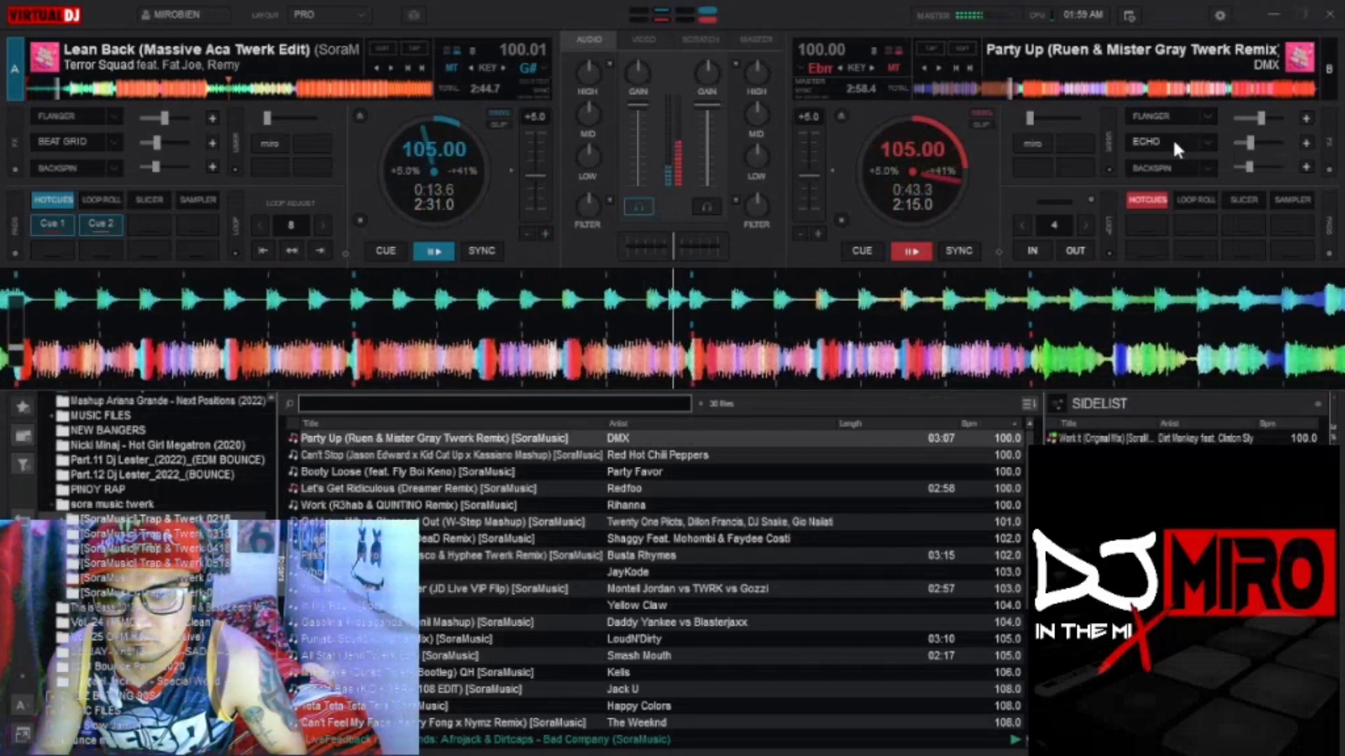
{"action": "left_click", "coordinate": [1170, 139]}
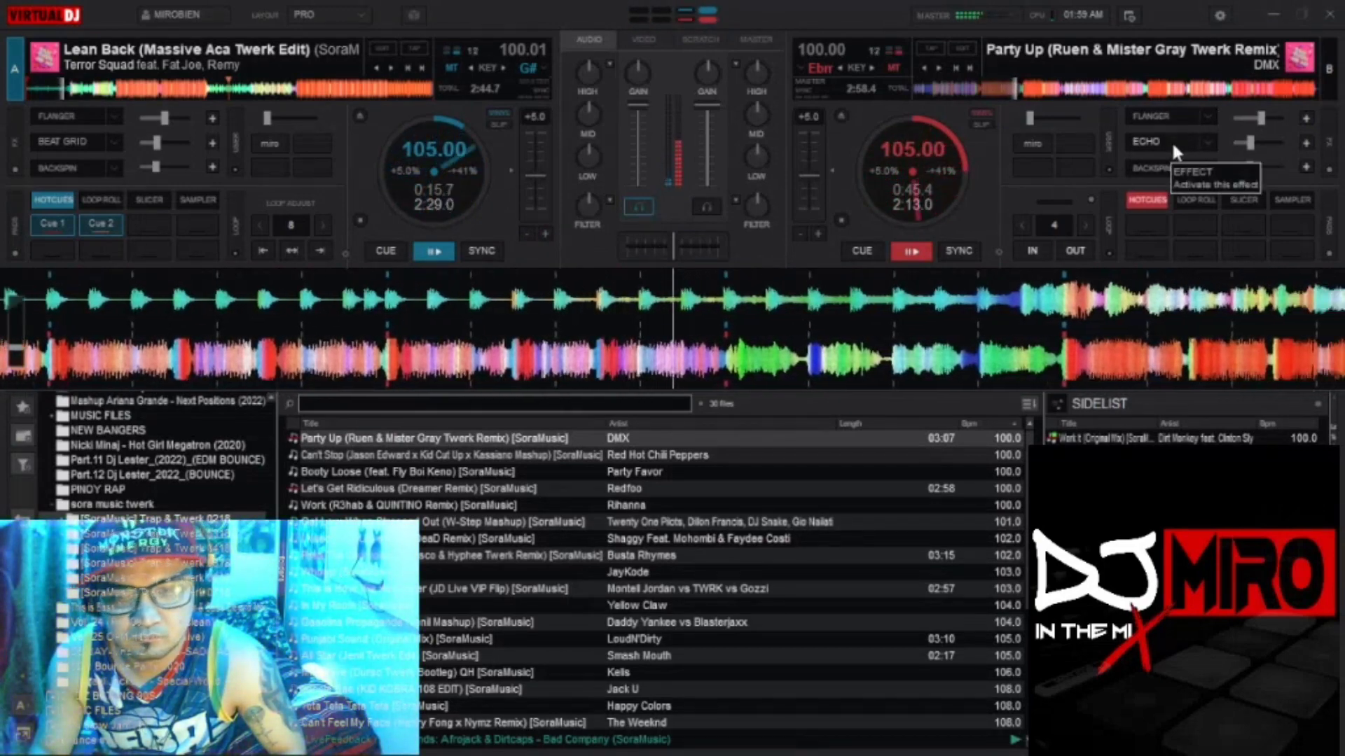
{"action": "left_click", "coordinate": [1171, 140]}
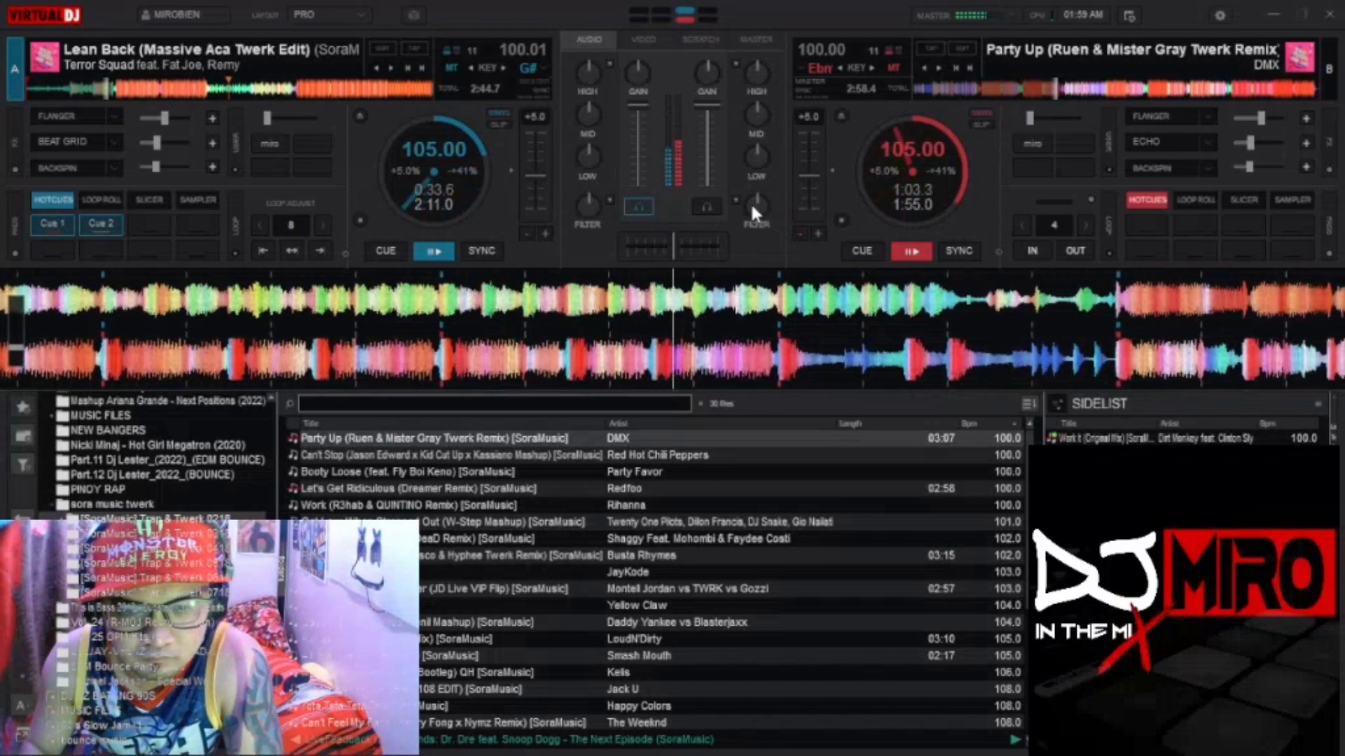
Step: Filter out Party Up on deck B and load Let's Get Ridiculous (Dreamer Remix) in its place with the volume fader down
{"action": "left_click_drag", "start_coordinate": [752, 205], "coordinate": [783, 207]}
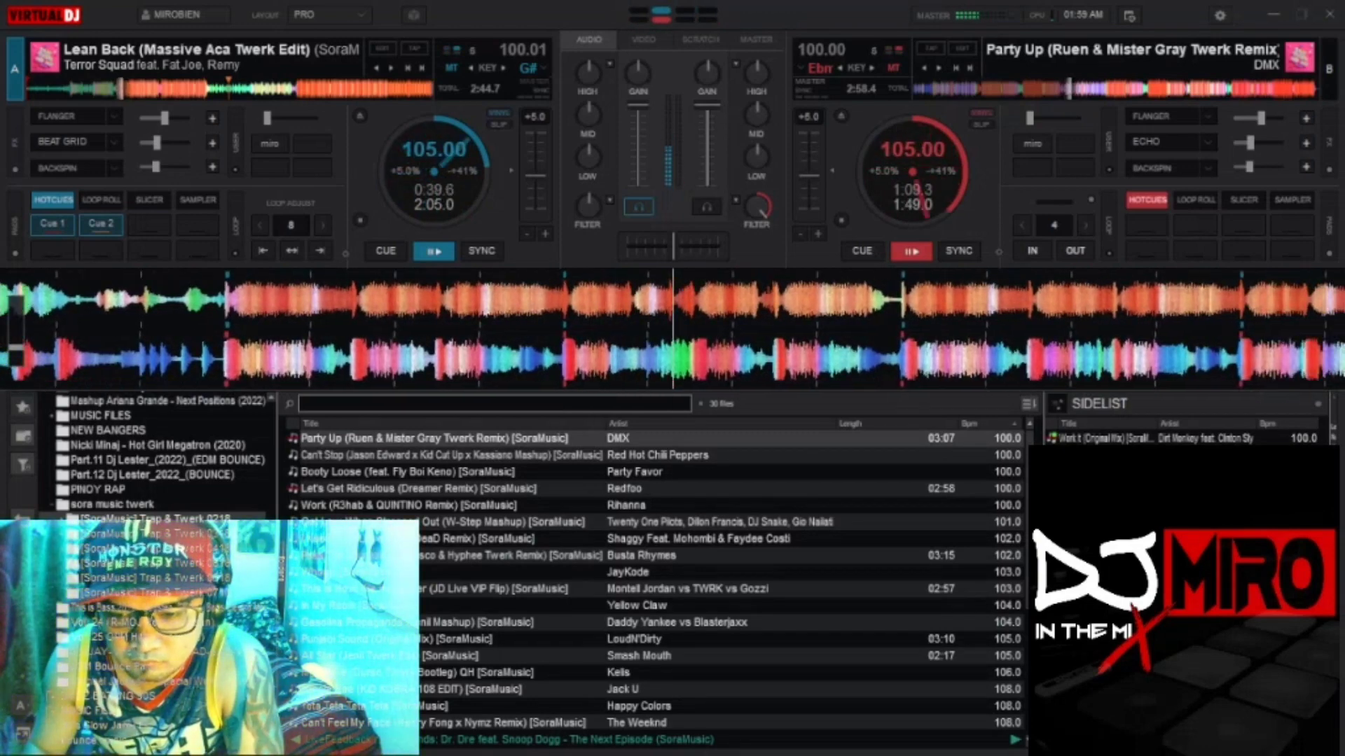
{"action": "left_click_drag", "start_coordinate": [419, 488], "coordinate": [822, 147]}
{"action": "left_click", "coordinate": [644, 401]}
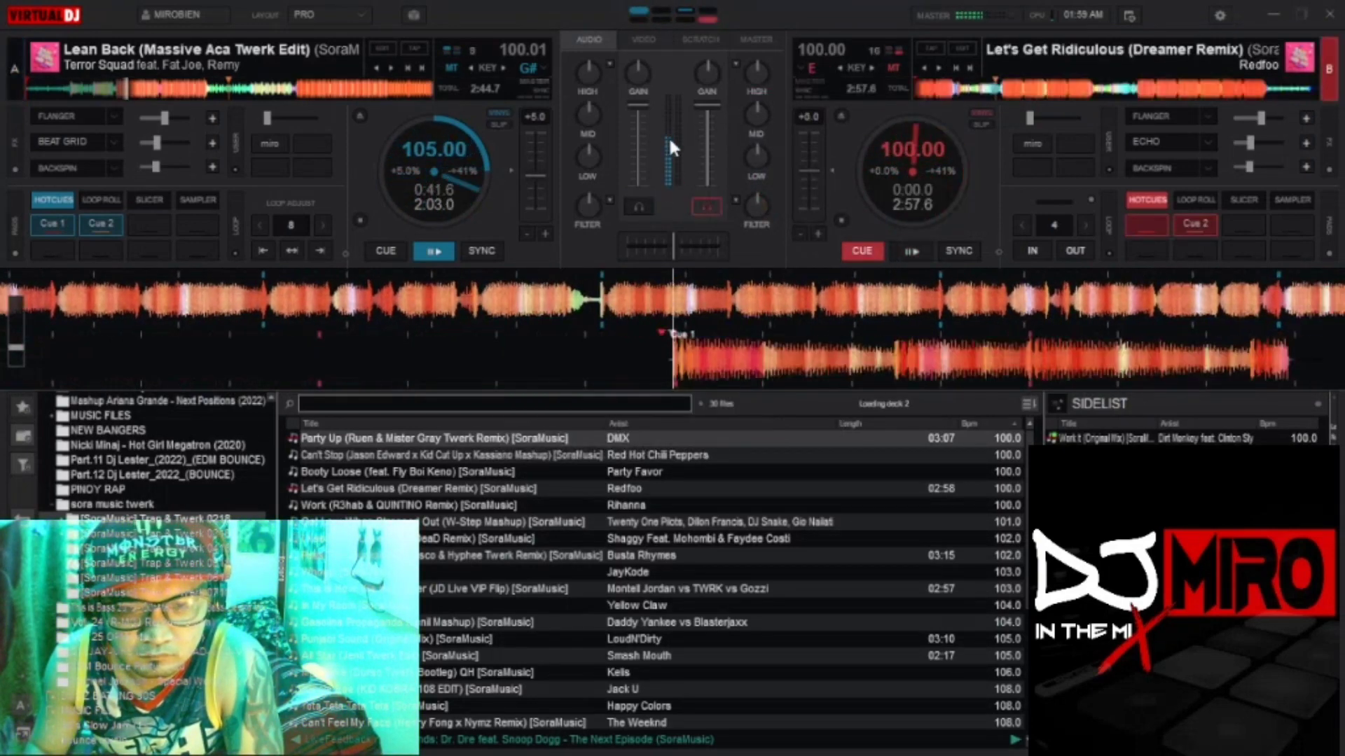
{"action": "left_click_drag", "start_coordinate": [709, 107], "coordinate": [721, 330]}
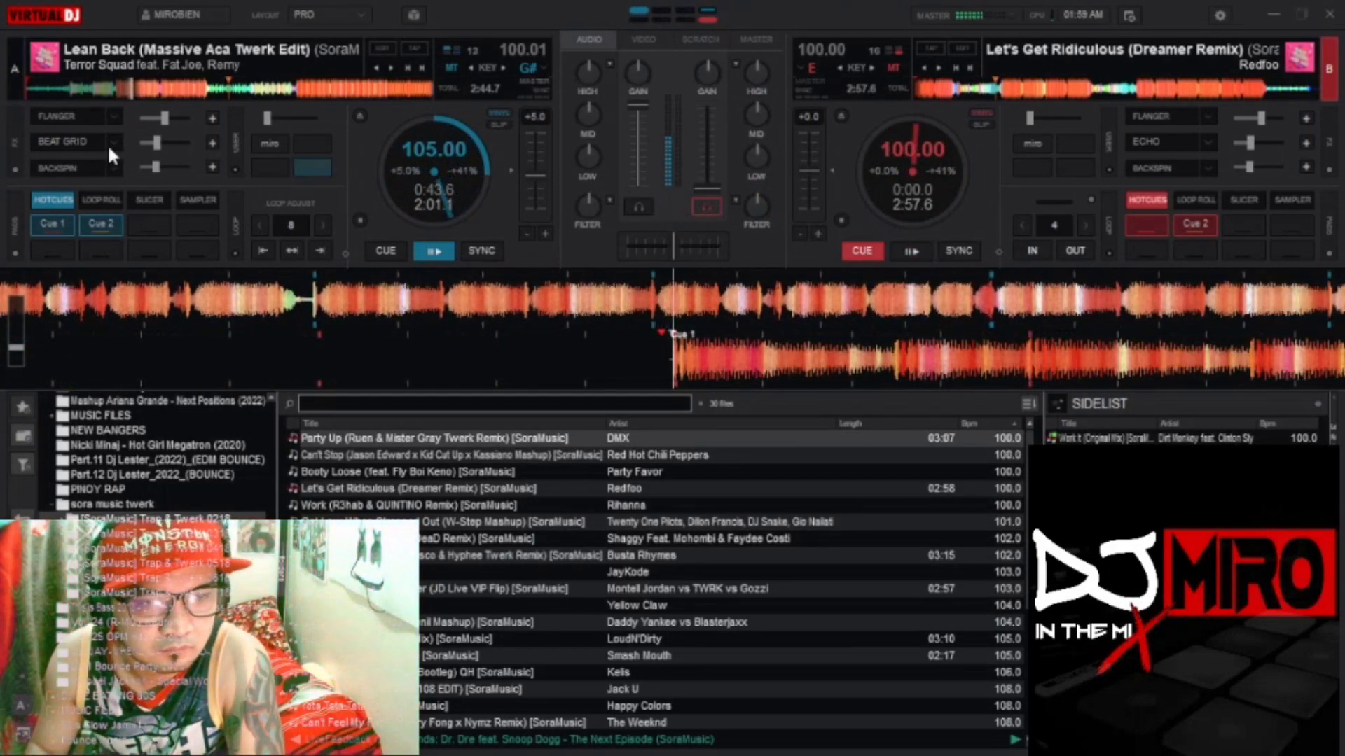
Step: Apply a short flanger burst to Lean Back on deck A
{"action": "left_click", "coordinate": [56, 114]}
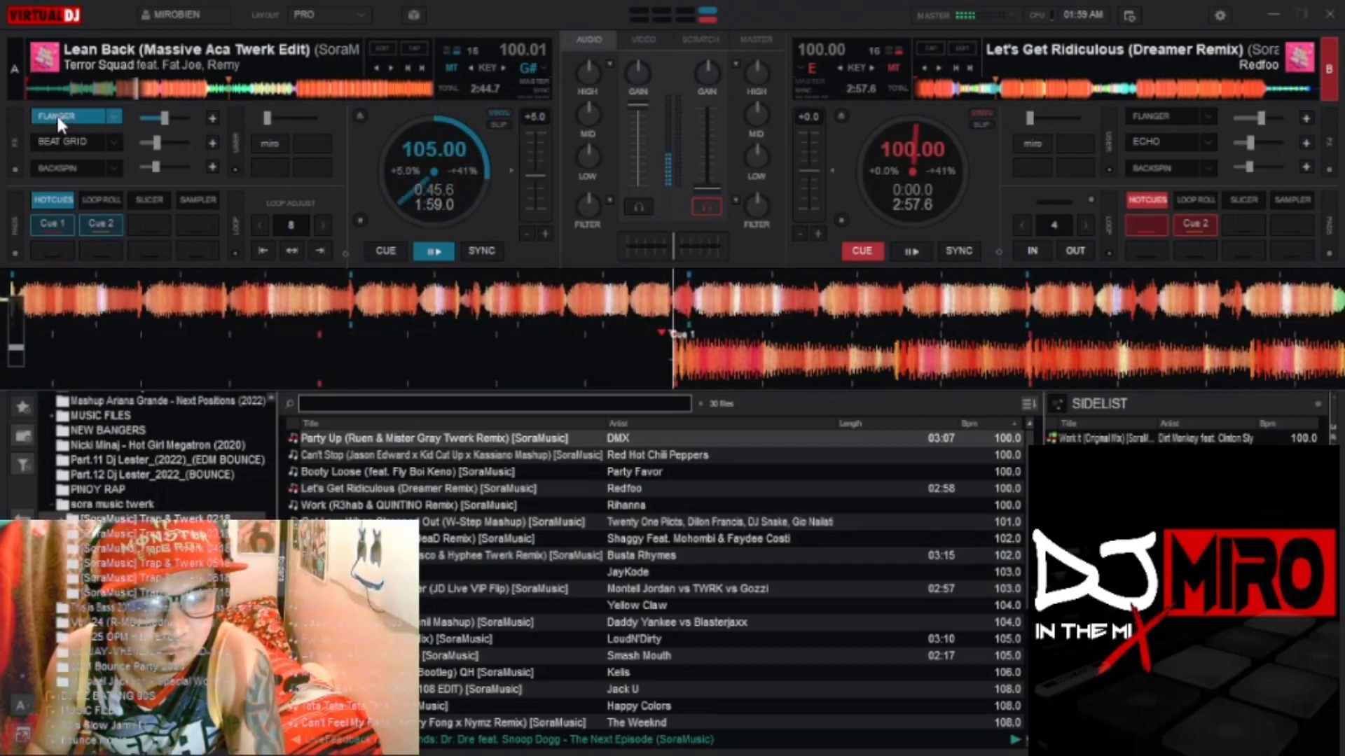
{"action": "left_click", "coordinate": [56, 115]}
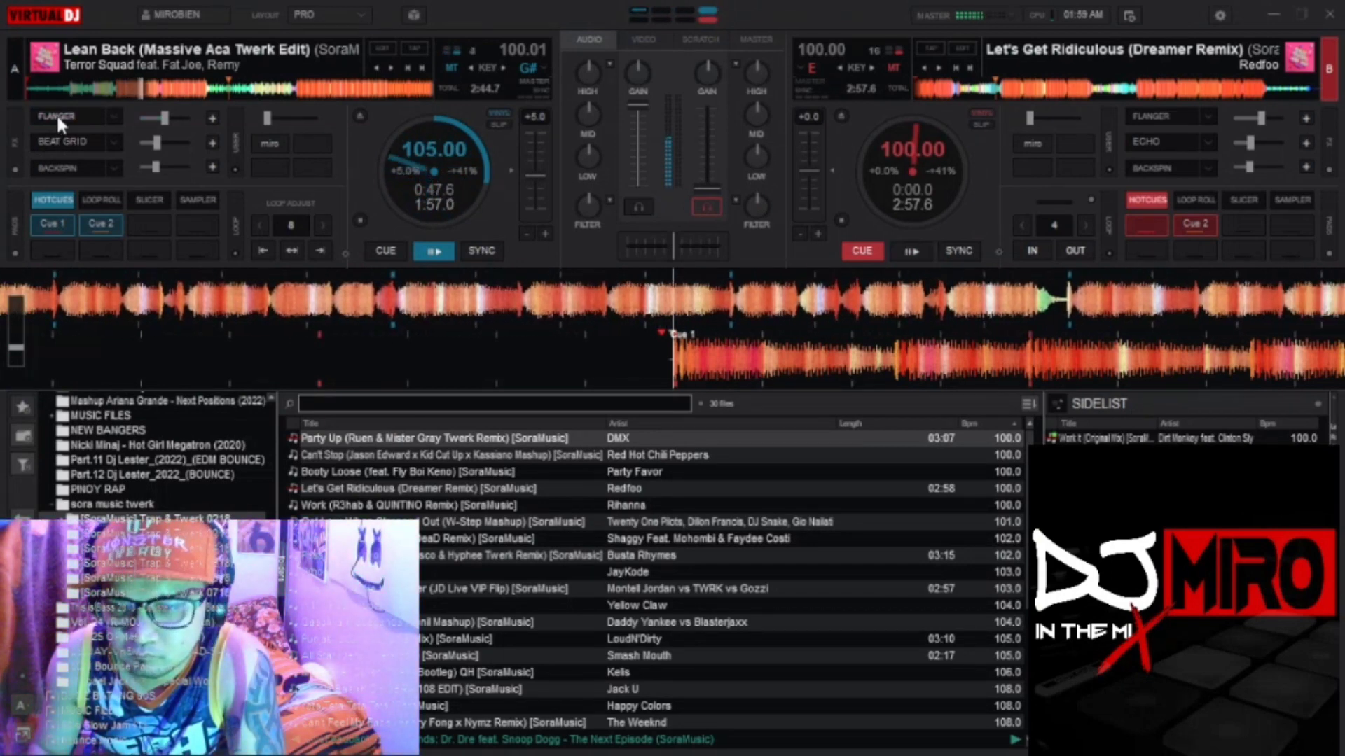
Step: Mark a 1/8-beat loop at the start of Let's Get Ridiculous on deck B and sync its tempo with deck A
{"action": "left_click", "coordinate": [1032, 251]}
{"action": "left_click", "coordinate": [1074, 251]}
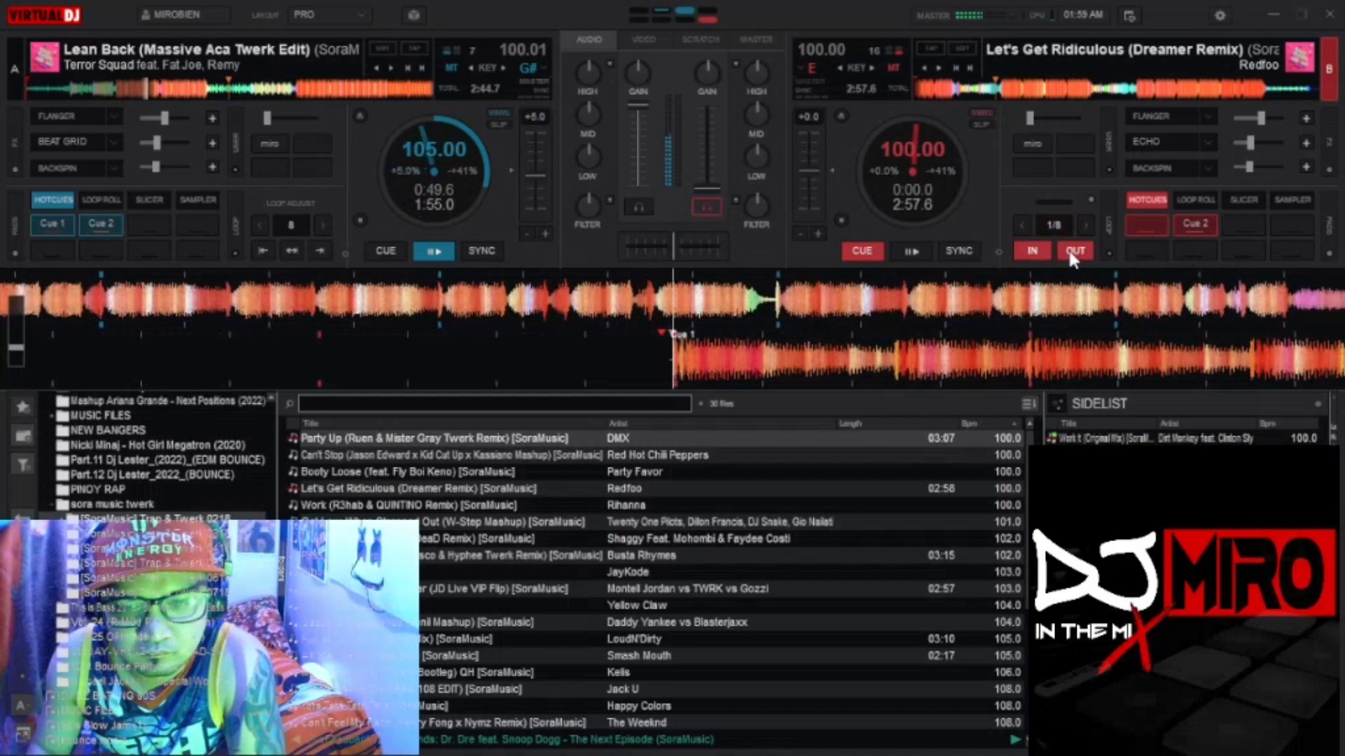
{"action": "left_click", "coordinate": [959, 251]}
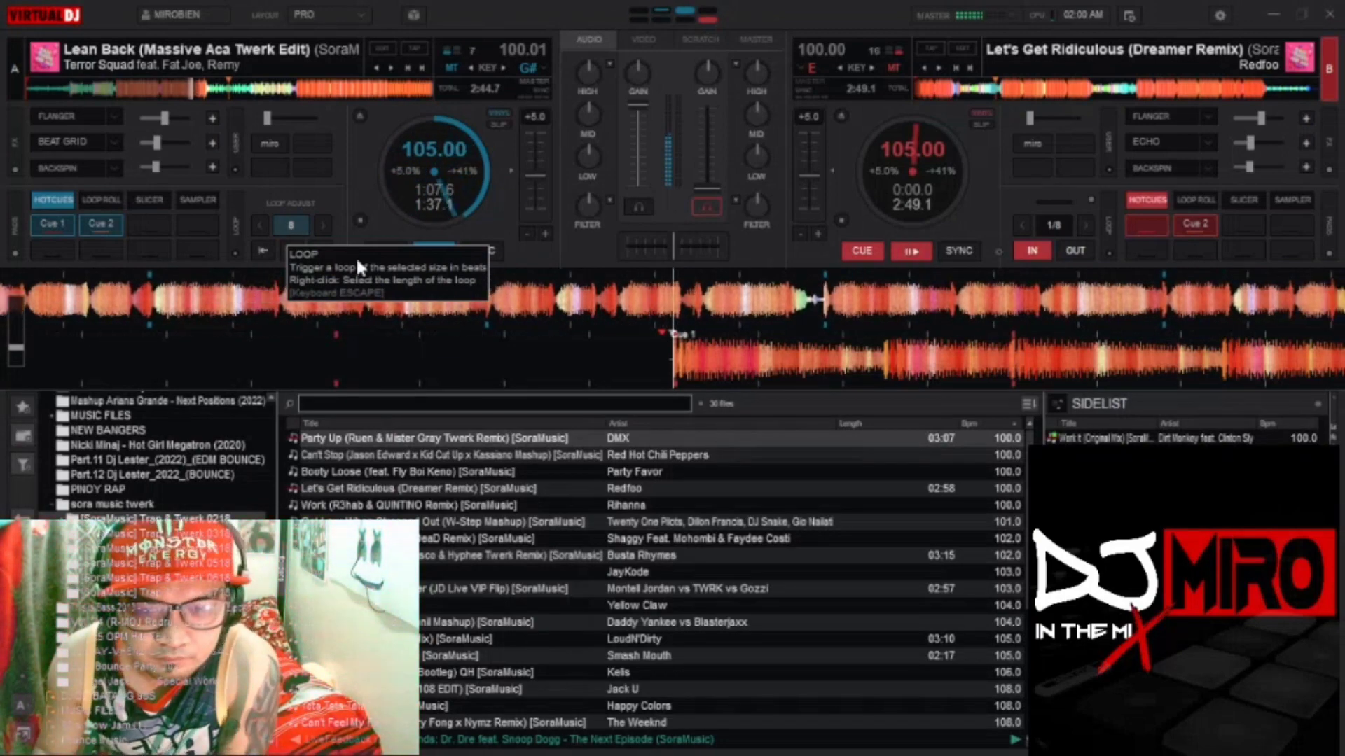
Step: Start Let's Get Ridiculous on deck B and raise its volume fader to full
{"action": "left_click", "coordinate": [903, 253]}
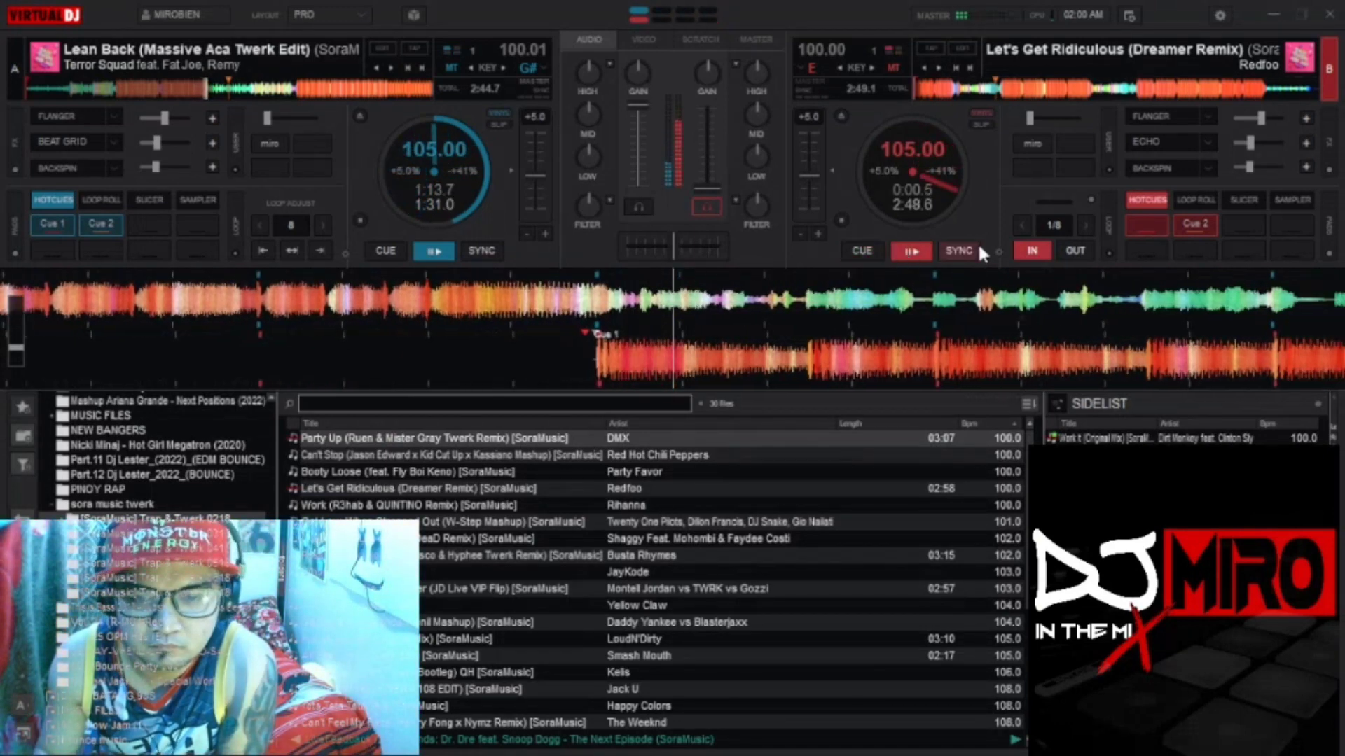
{"action": "left_click_drag", "start_coordinate": [709, 188], "coordinate": [766, 140]}
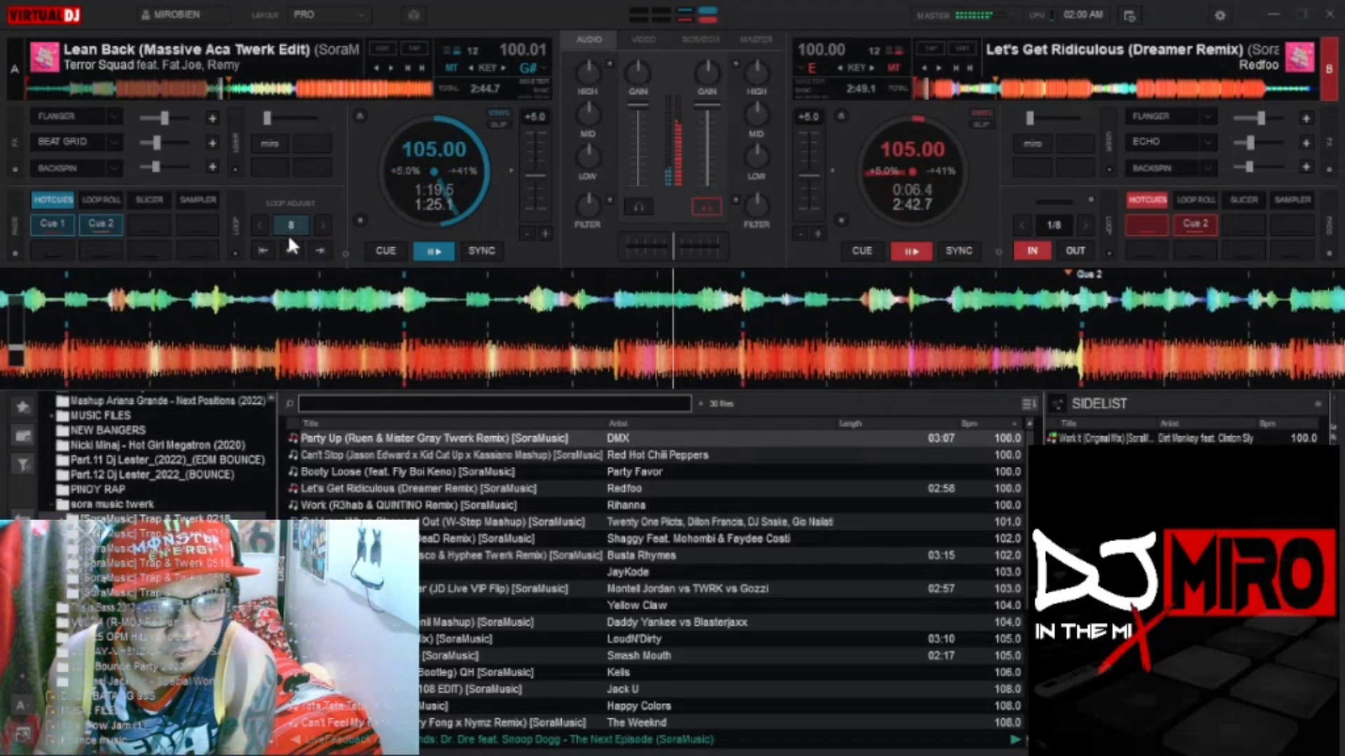
Step: Loop Lean Back for 2 beats at Cue 2 on deck A, and shorten the loop in stages to 1/4 beat
{"action": "left_click", "coordinate": [259, 226]}
{"action": "left_click", "coordinate": [260, 225]}
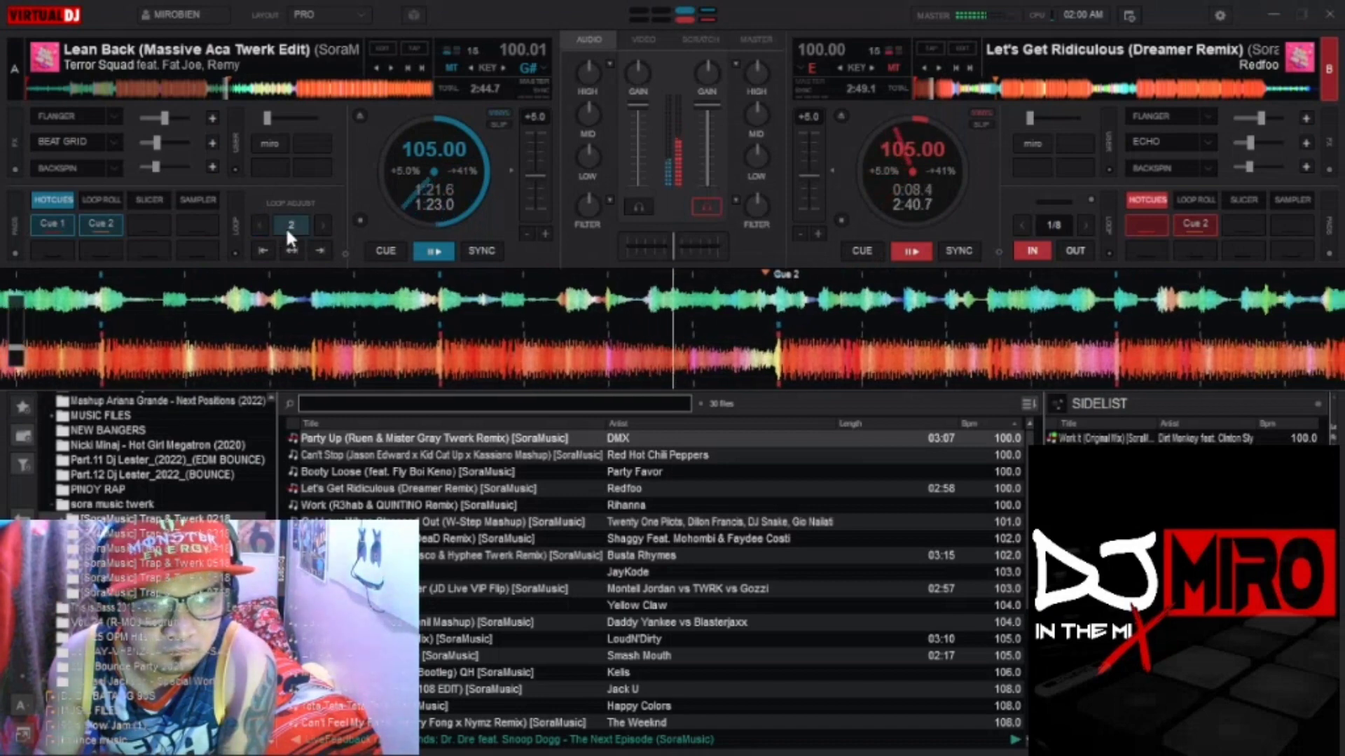
{"action": "left_click", "coordinate": [285, 225]}
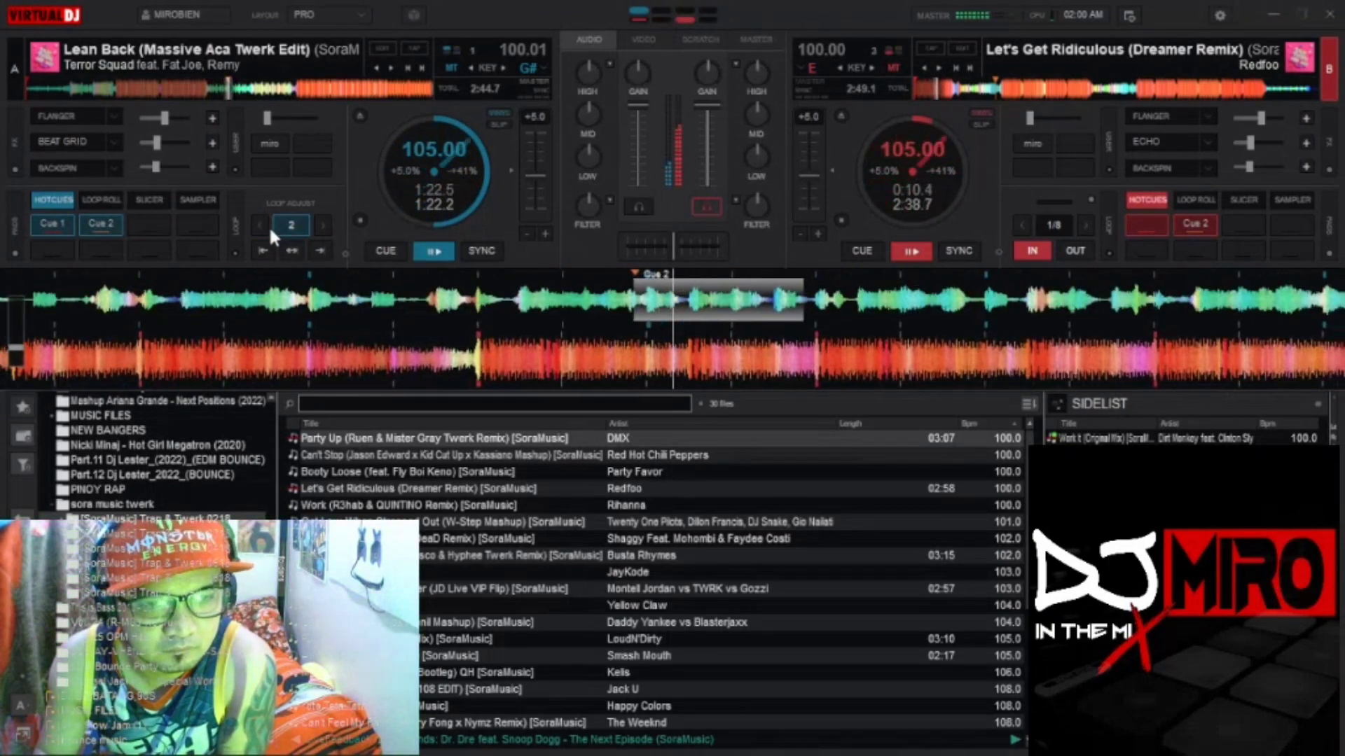
{"action": "left_click", "coordinate": [261, 225]}
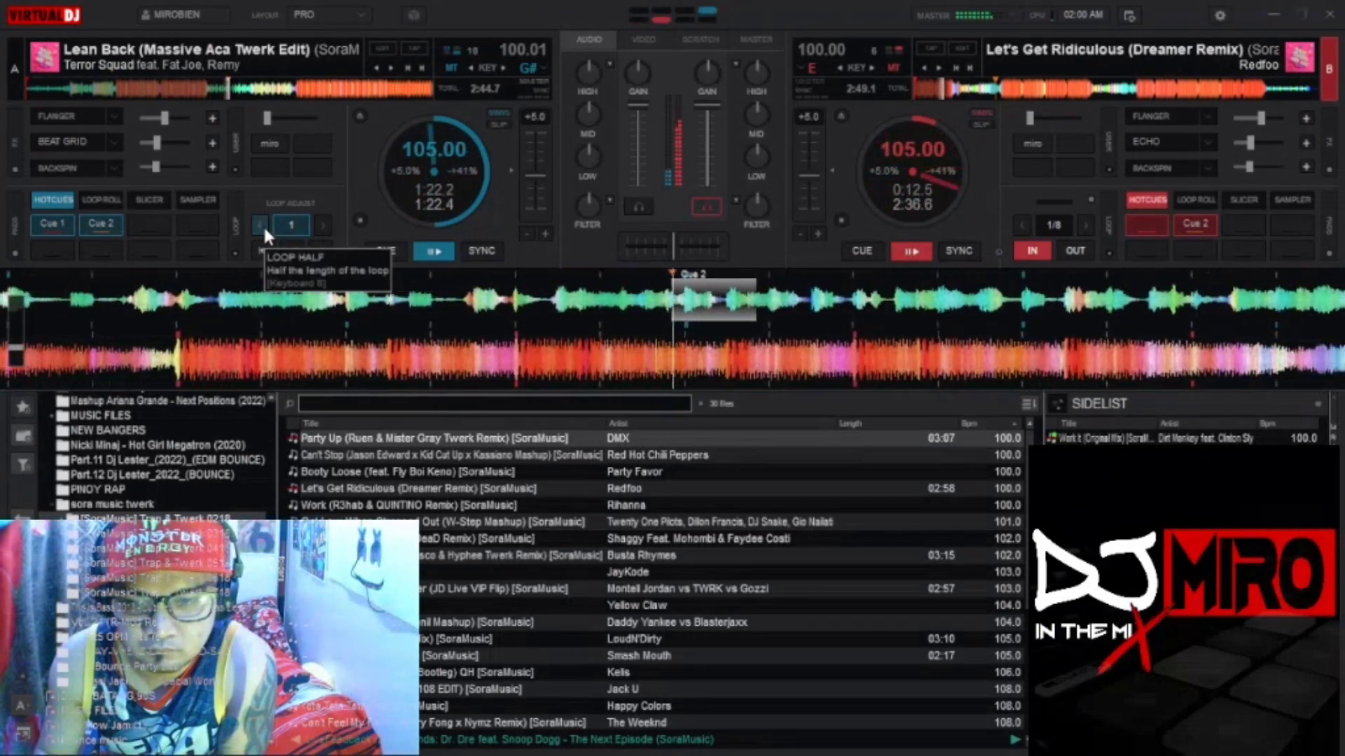
{"action": "left_click", "coordinate": [261, 225]}
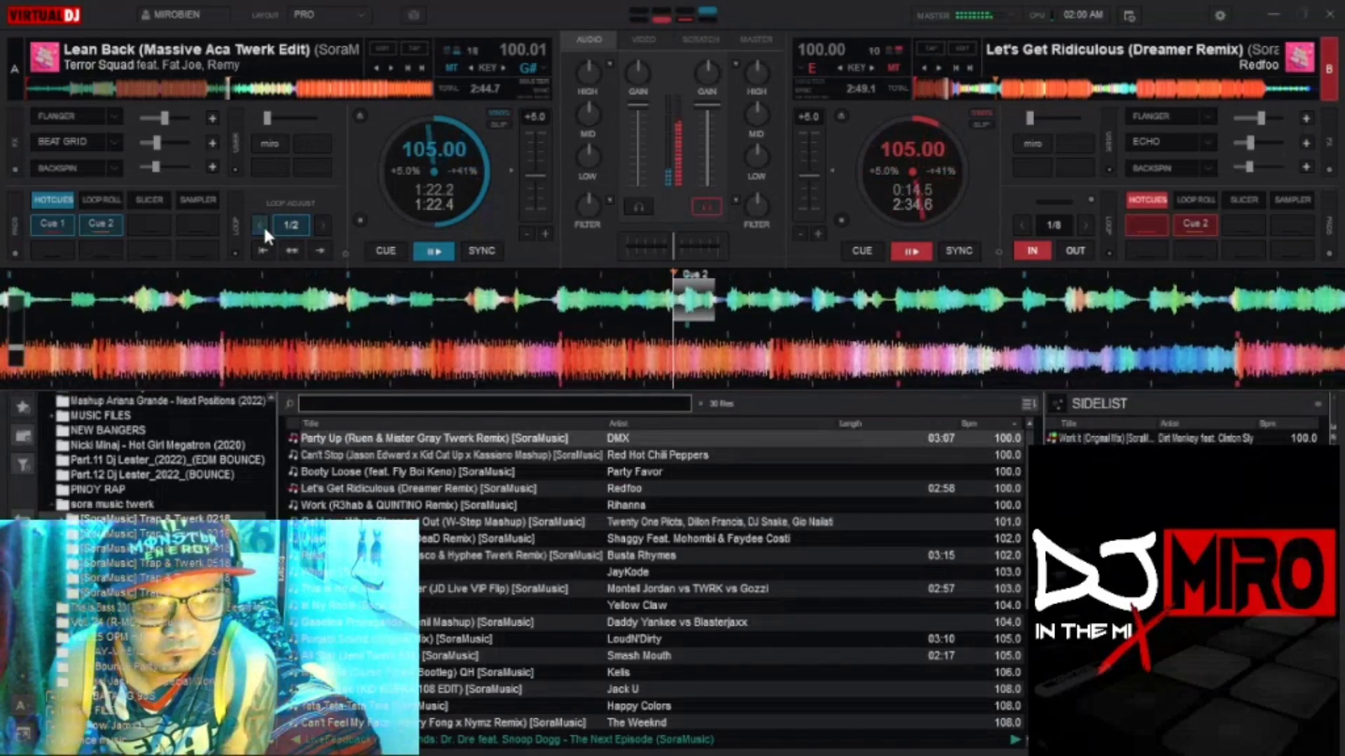
{"action": "left_click", "coordinate": [263, 224]}
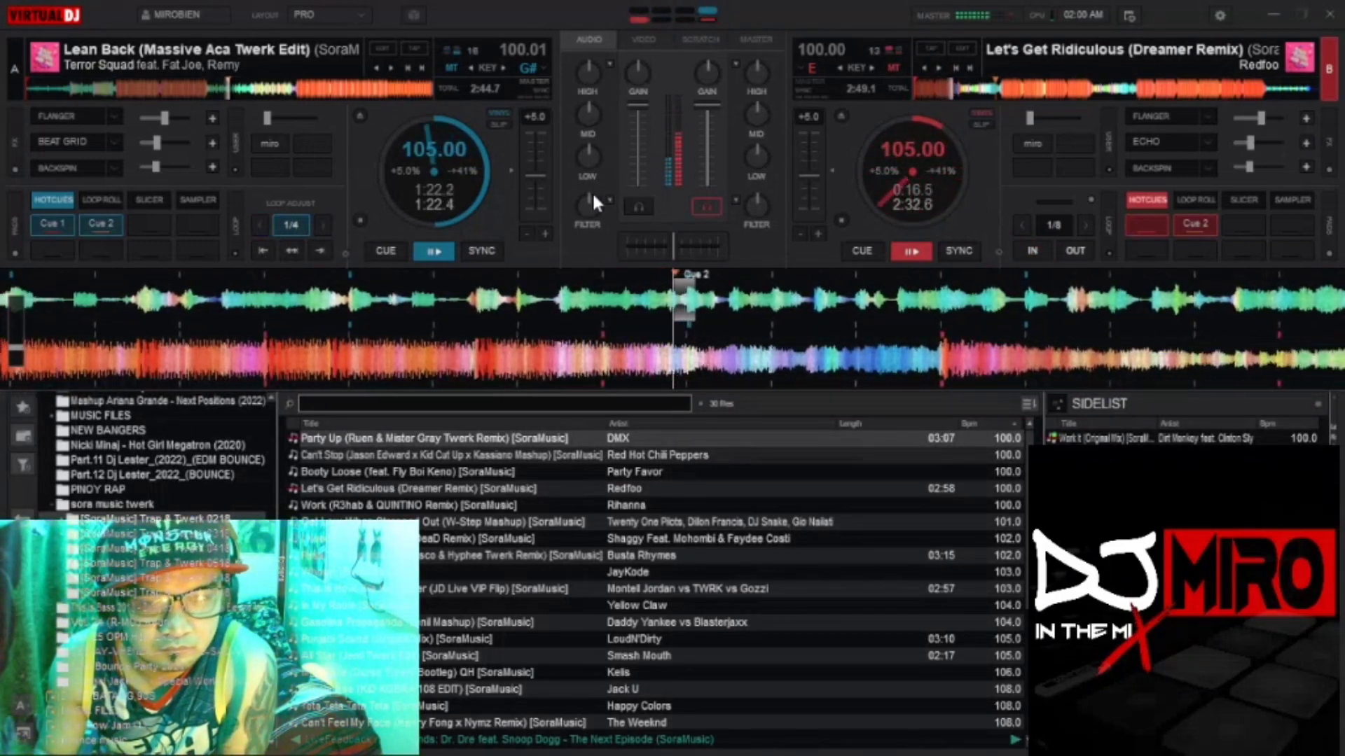
Step: Filter and fade out Lean Back on deck A, and replace it with Get Low When Stressed Out (W-Step Mashup)
{"action": "left_click_drag", "start_coordinate": [600, 212], "coordinate": [636, 189]}
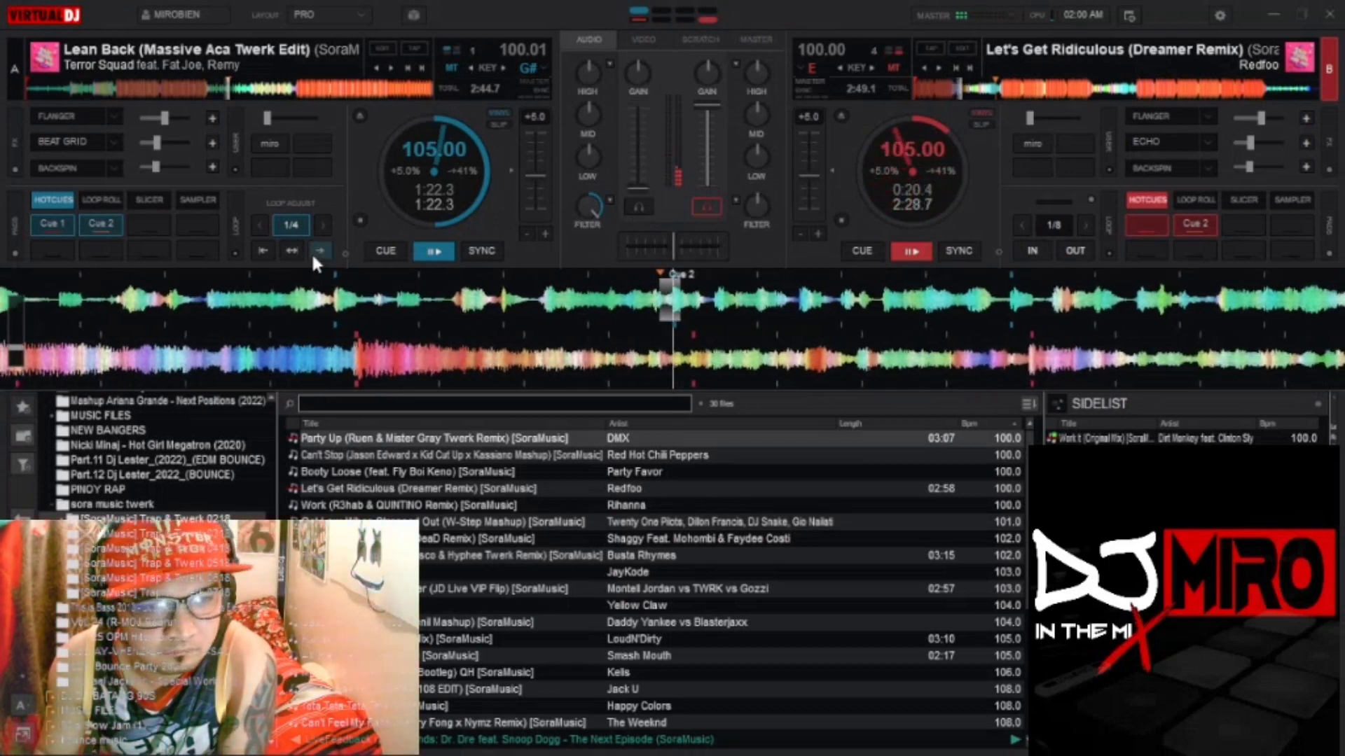
{"action": "left_click", "coordinate": [378, 252]}
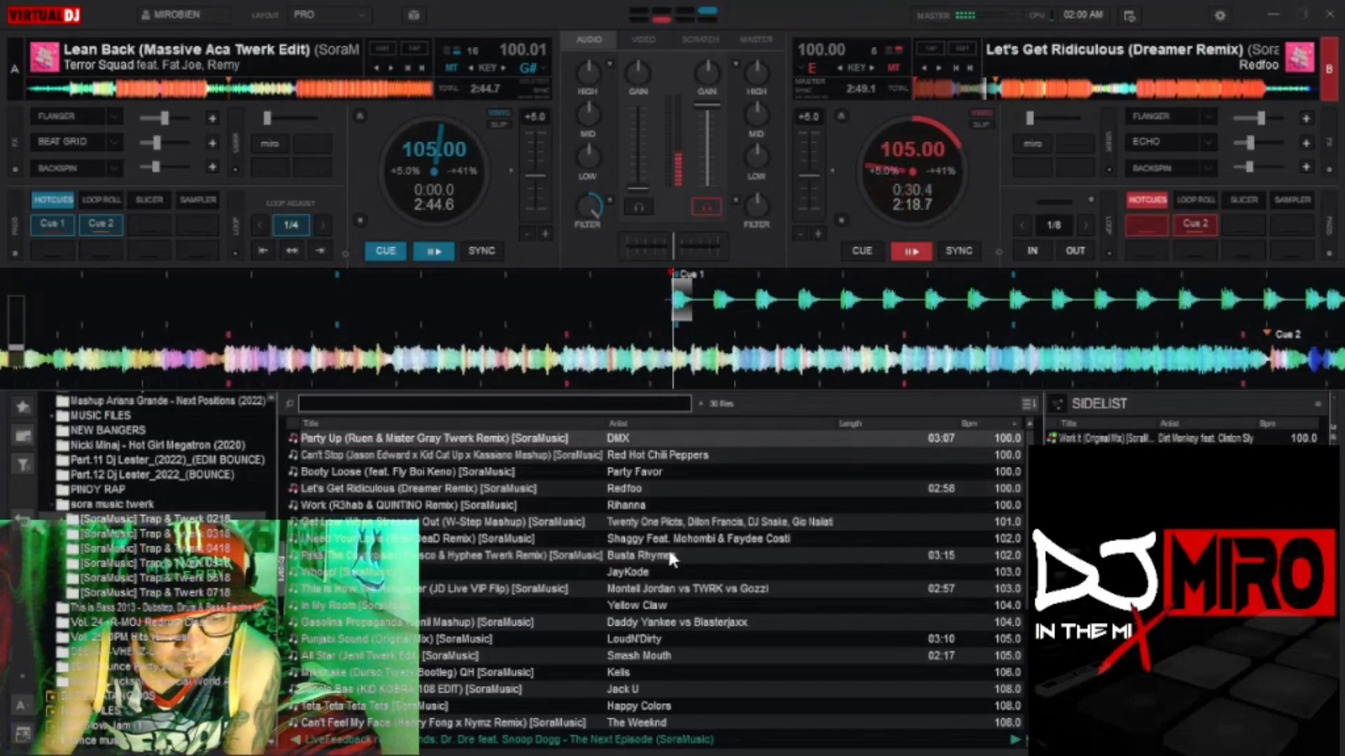
{"action": "left_click_drag", "start_coordinate": [645, 522], "coordinate": [431, 176]}
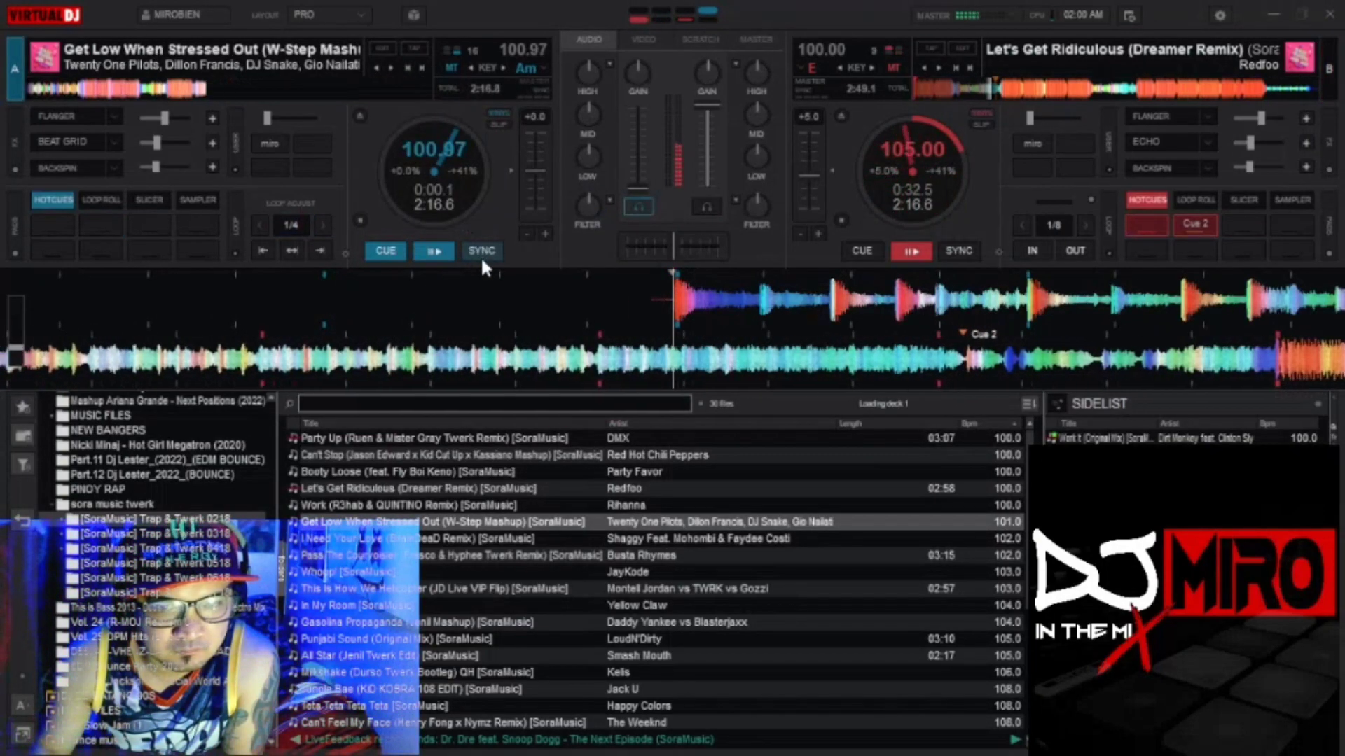
Step: Start Get Low When Stressed Out on deck A in sync with deck B, with its volume fader at full
{"action": "left_click", "coordinate": [482, 251]}
{"action": "left_click", "coordinate": [438, 253]}
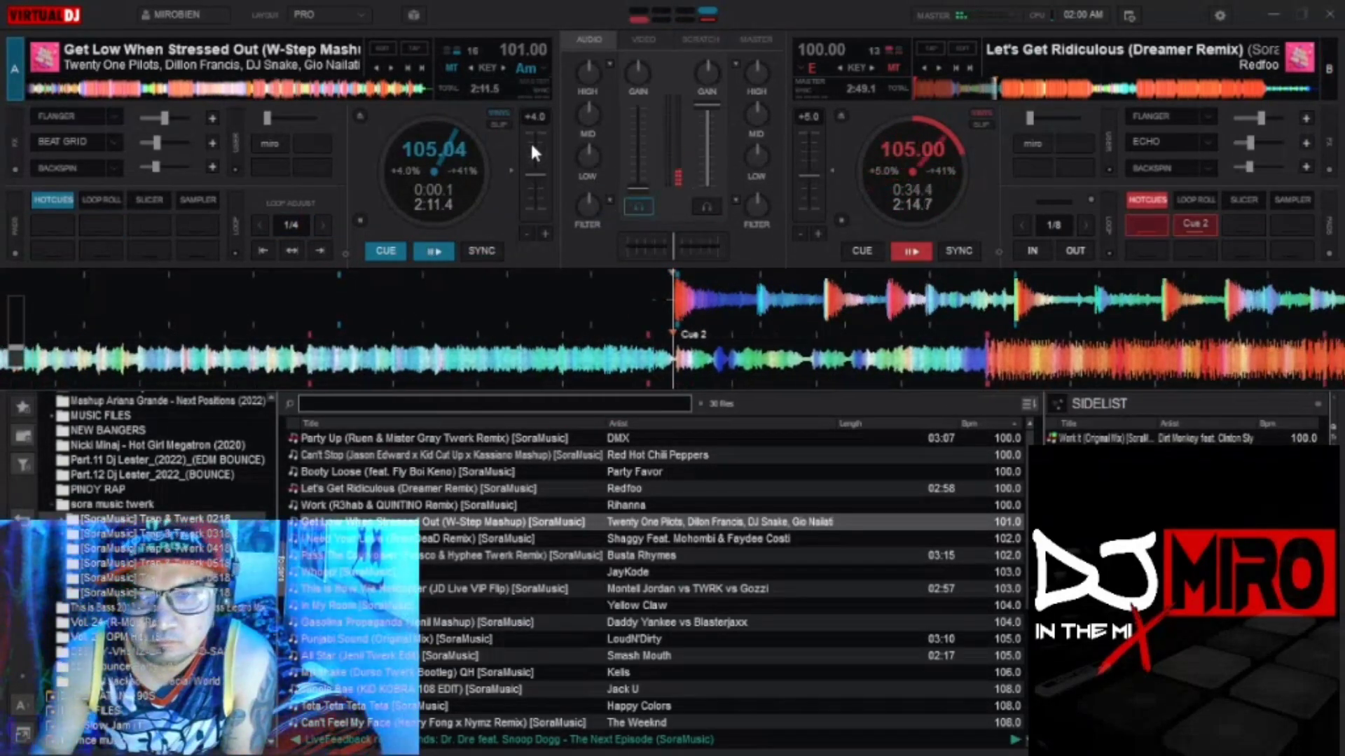
{"action": "left_click", "coordinate": [432, 257]}
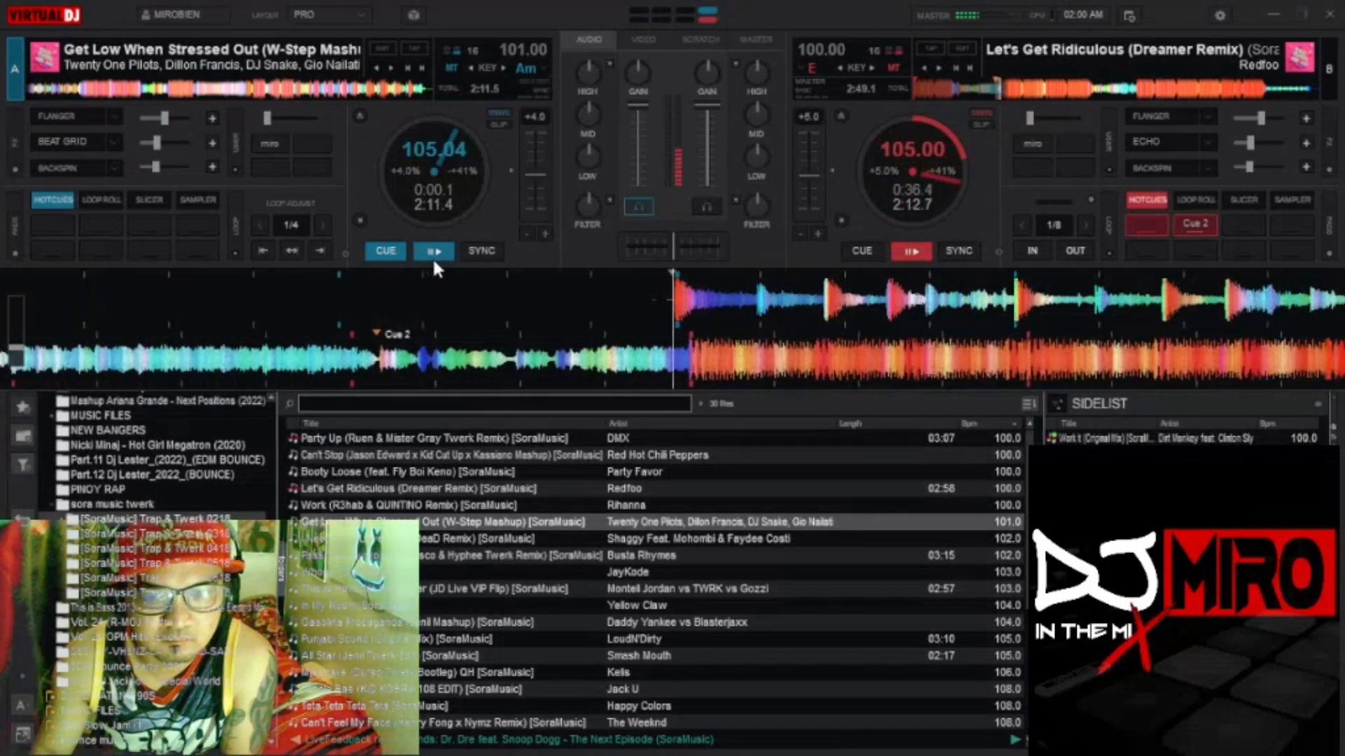
{"action": "left_click", "coordinate": [479, 250]}
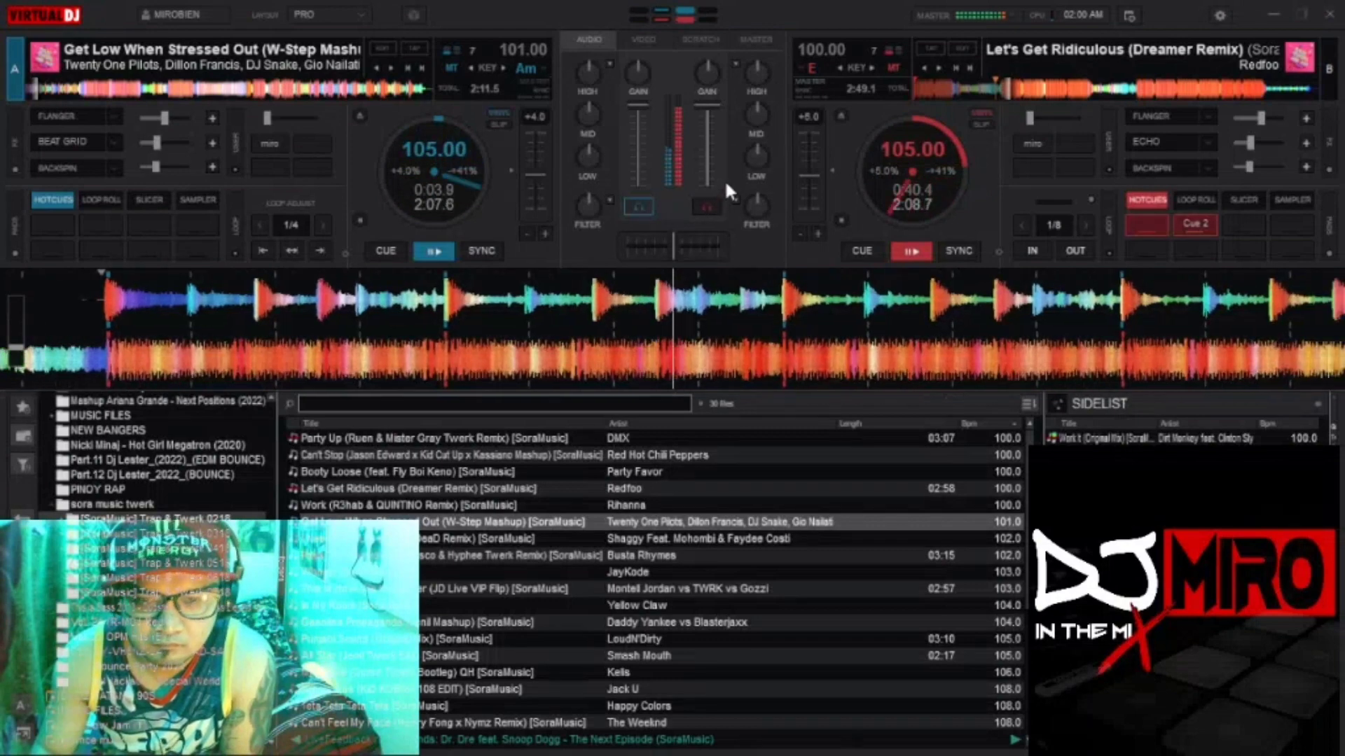
Step: Shift the low EQ from deck B to deck A, and filter out and stop Let's Get Ridiculous on deck B
{"action": "left_click_drag", "start_coordinate": [751, 161], "coordinate": [744, 161]}
{"action": "left_click_drag", "start_coordinate": [592, 161], "coordinate": [614, 161]}
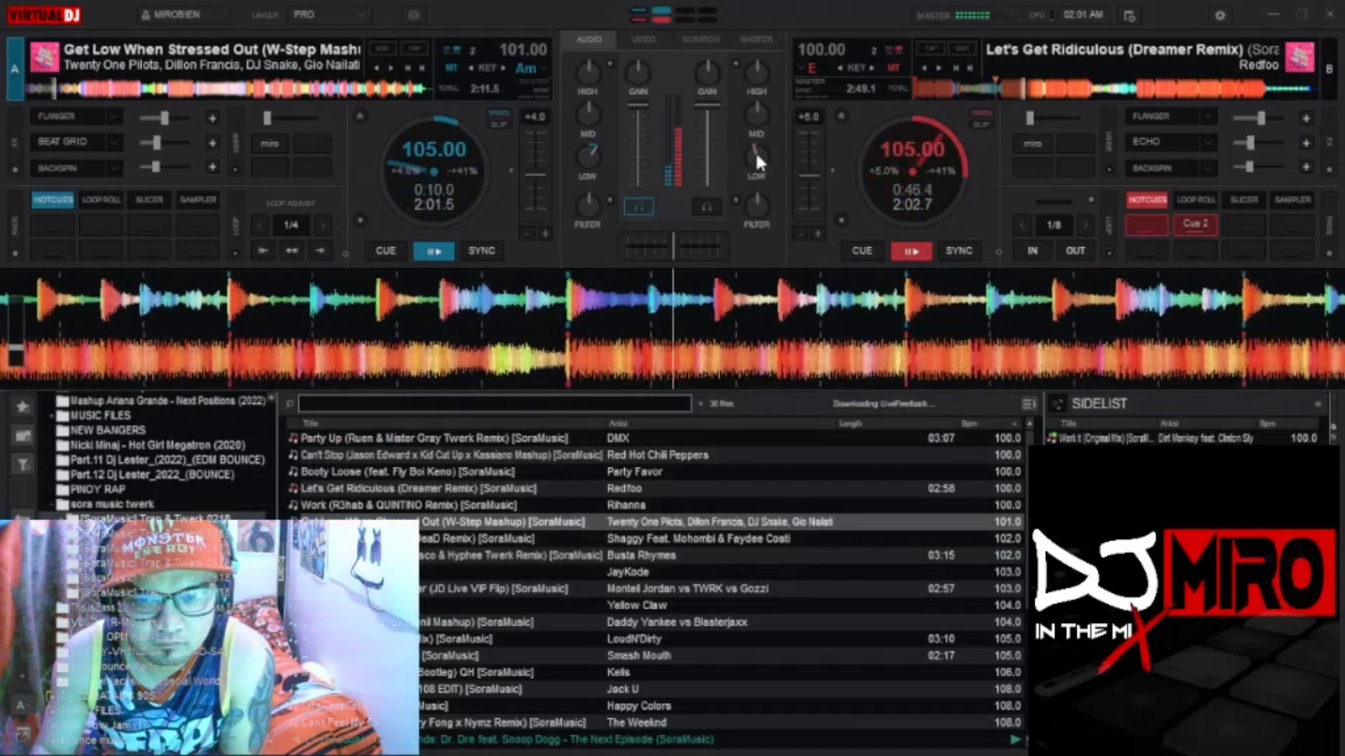
{"action": "left_click_drag", "start_coordinate": [767, 160], "coordinate": [745, 163]}
{"action": "left_click_drag", "start_coordinate": [758, 209], "coordinate": [912, 184]}
{"action": "left_click", "coordinate": [868, 253]}
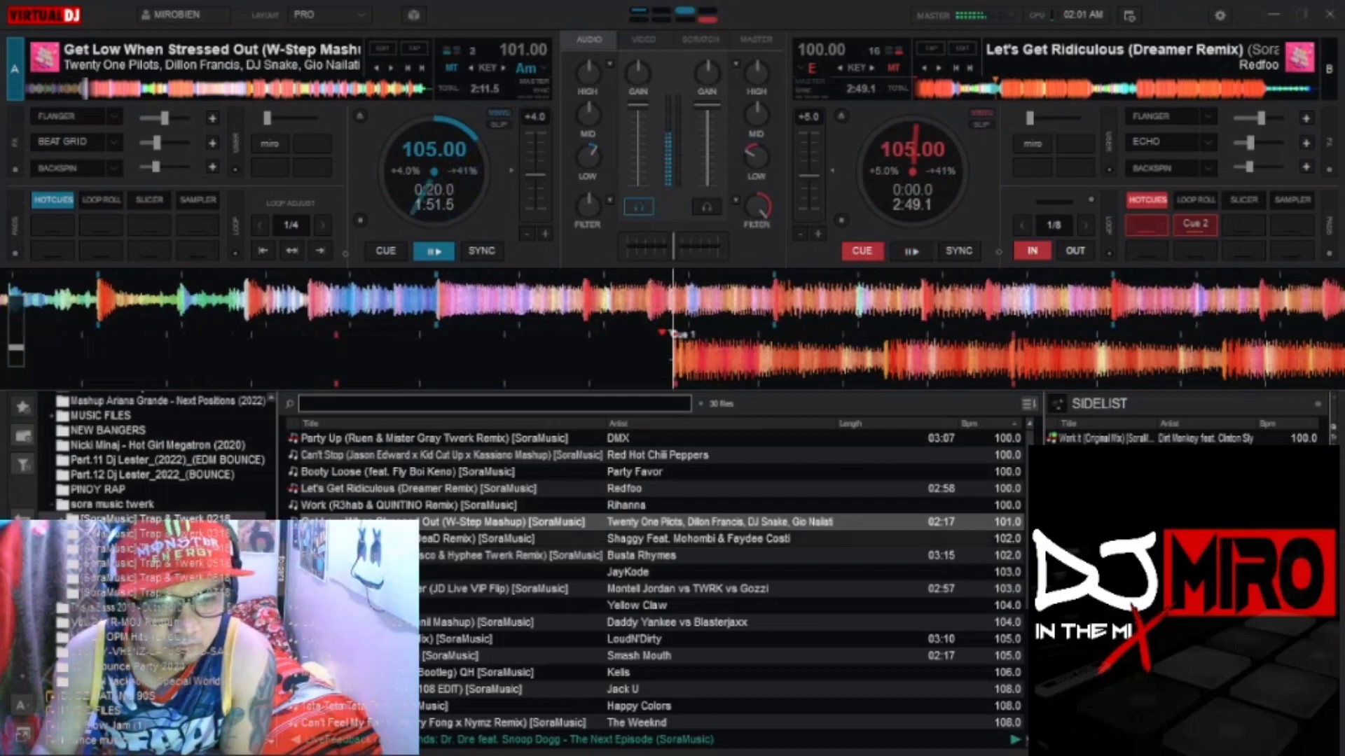
Step: Load Whoop! by JayKode onto deck B and sync its tempo with deck A
{"action": "left_click_drag", "start_coordinate": [631, 571], "coordinate": [931, 266]}
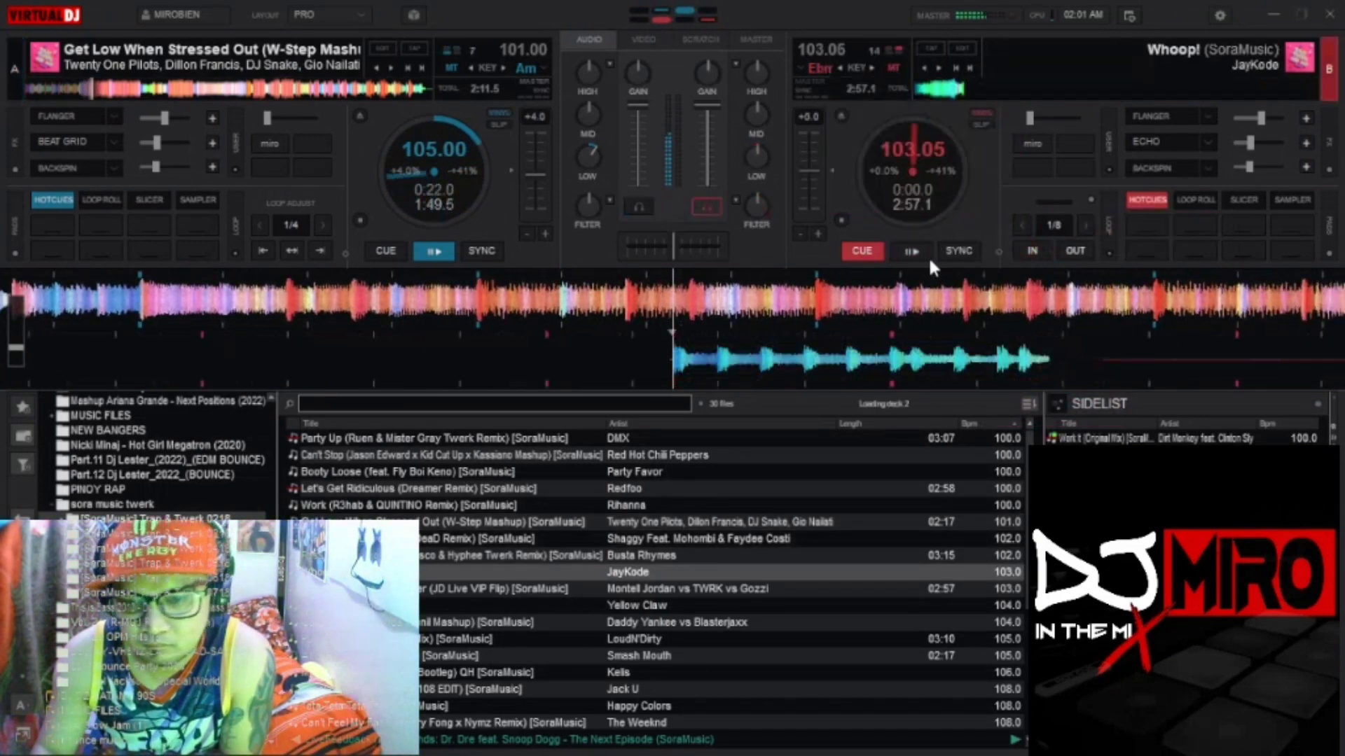
{"action": "left_click", "coordinate": [959, 252]}
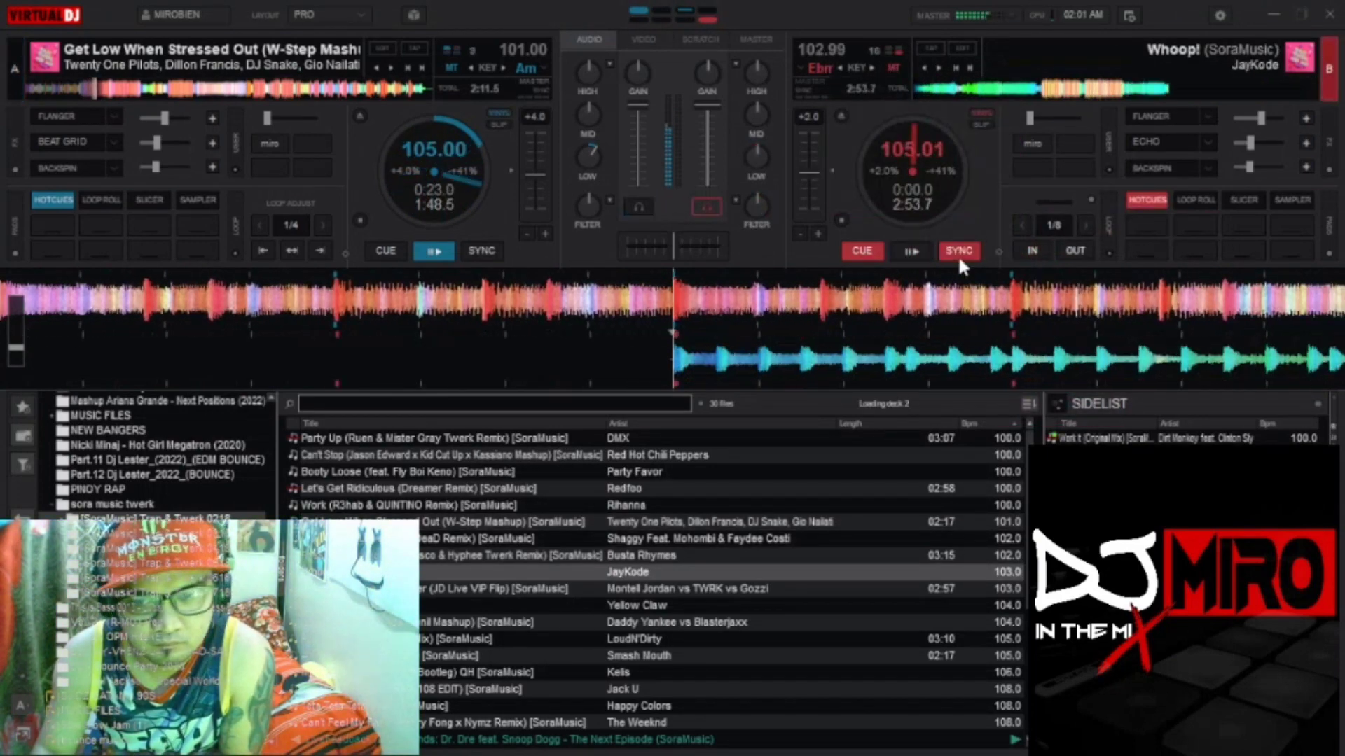
Step: Find a start point in Whoop! on deck B and set the cue at about 0:36.6
{"action": "left_click", "coordinate": [1003, 90]}
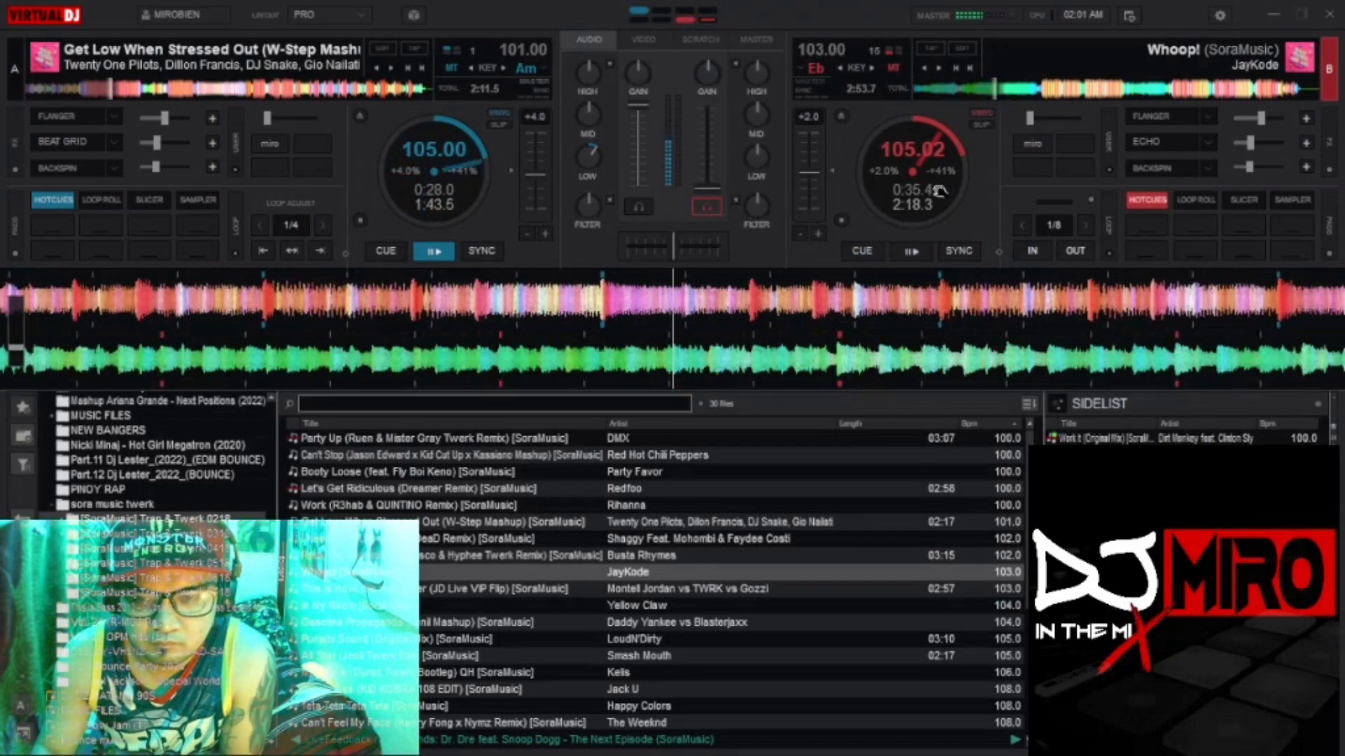
{"action": "left_click_drag", "start_coordinate": [939, 191], "coordinate": [902, 93]}
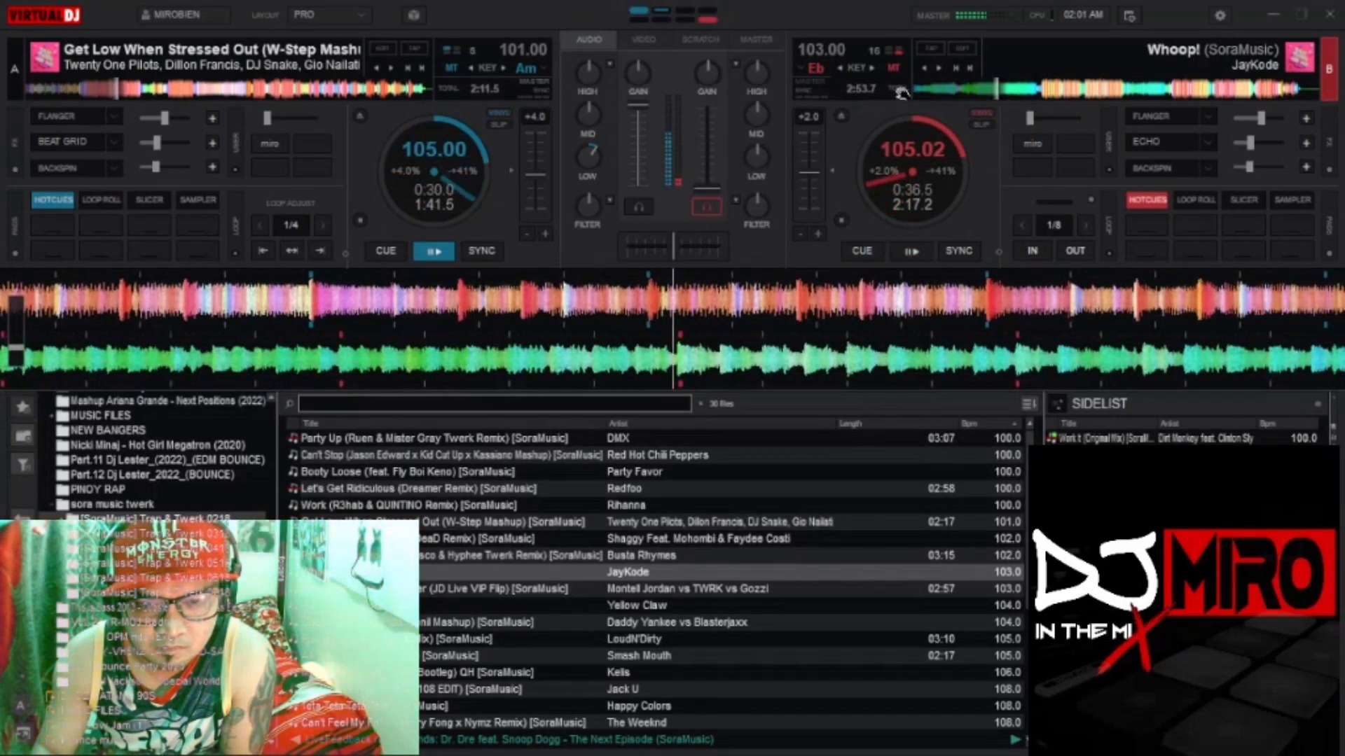
{"action": "key", "text": "space"}
{"action": "left_click", "coordinate": [877, 246]}
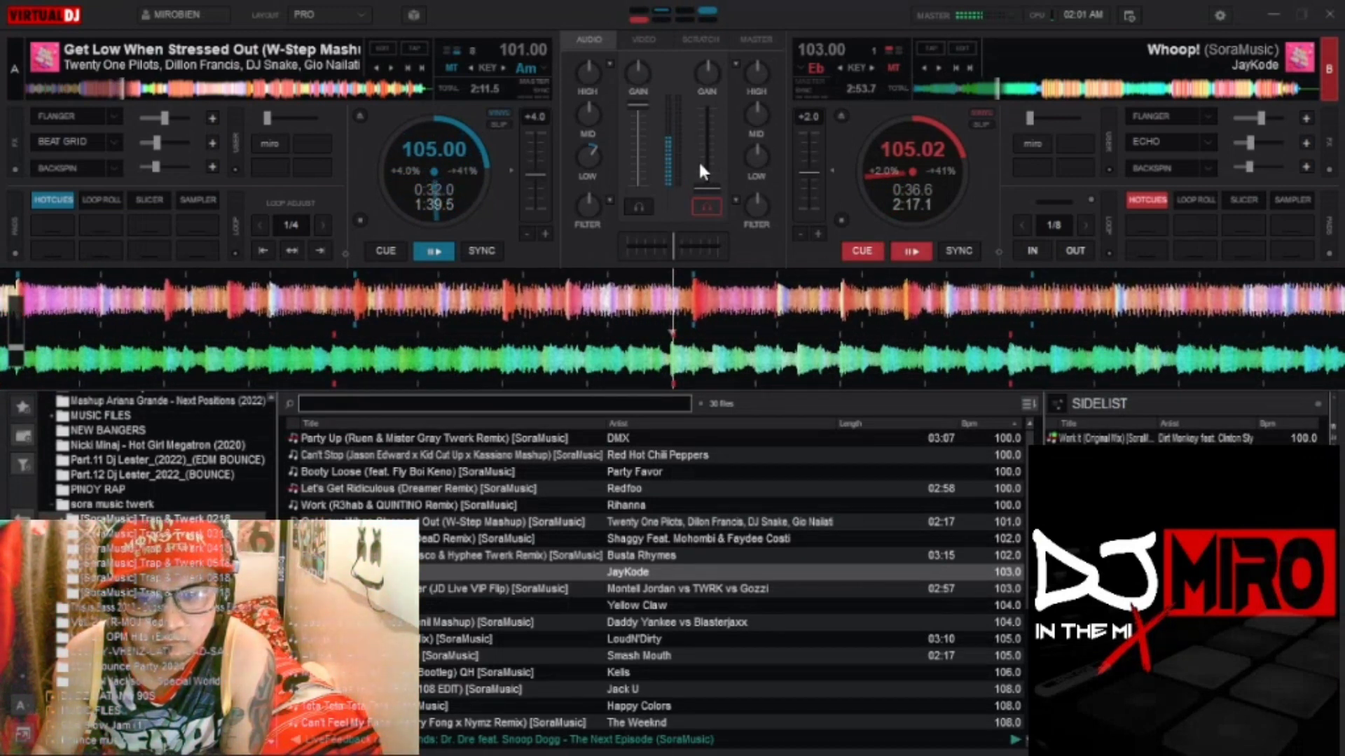
Step: Raise deck B's volume fader to full and start Whoop! in sync with deck A
{"action": "mouse_move", "coordinate": [707, 187]}
{"action": "left_mouse_down"}
{"action": "mouse_move", "coordinate": [729, 175]}
{"action": "mouse_move", "coordinate": [727, 103]}
{"action": "left_mouse_up"}
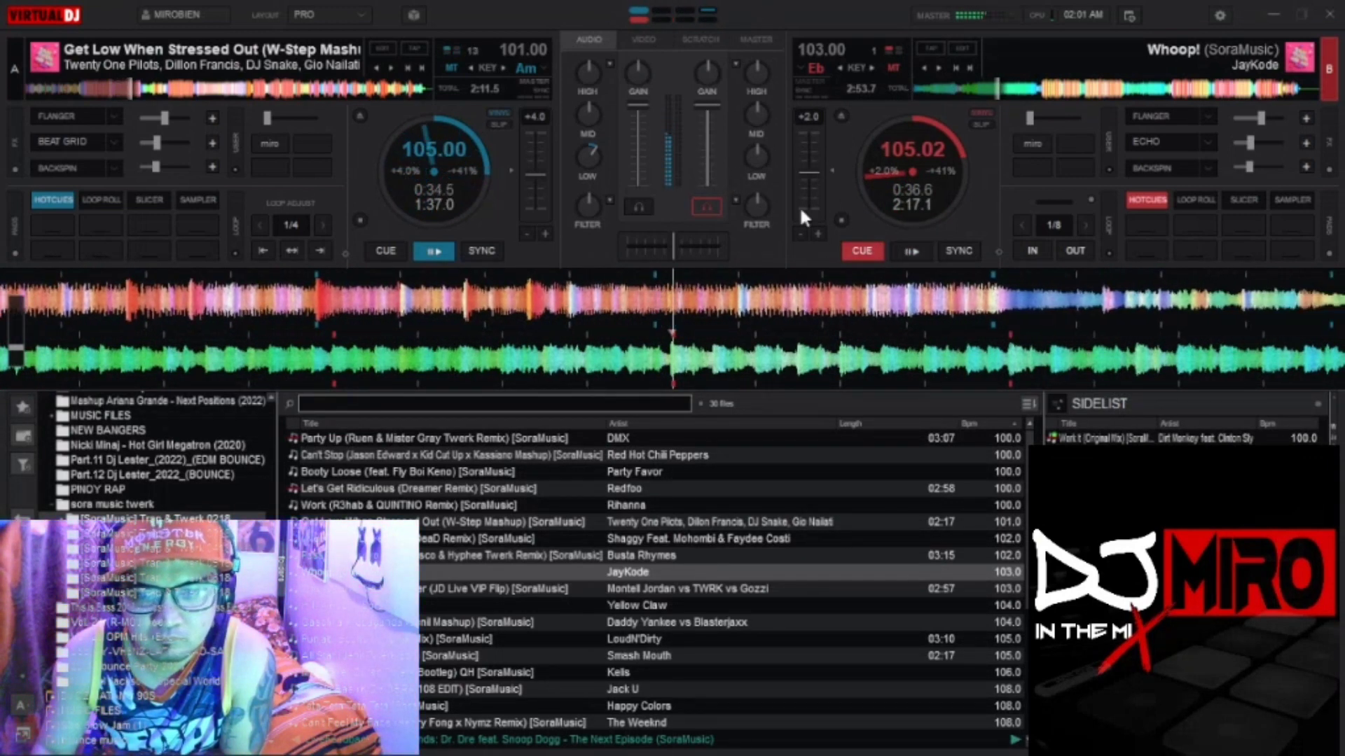
{"action": "left_click", "coordinate": [907, 250]}
{"action": "left_click", "coordinate": [957, 255]}
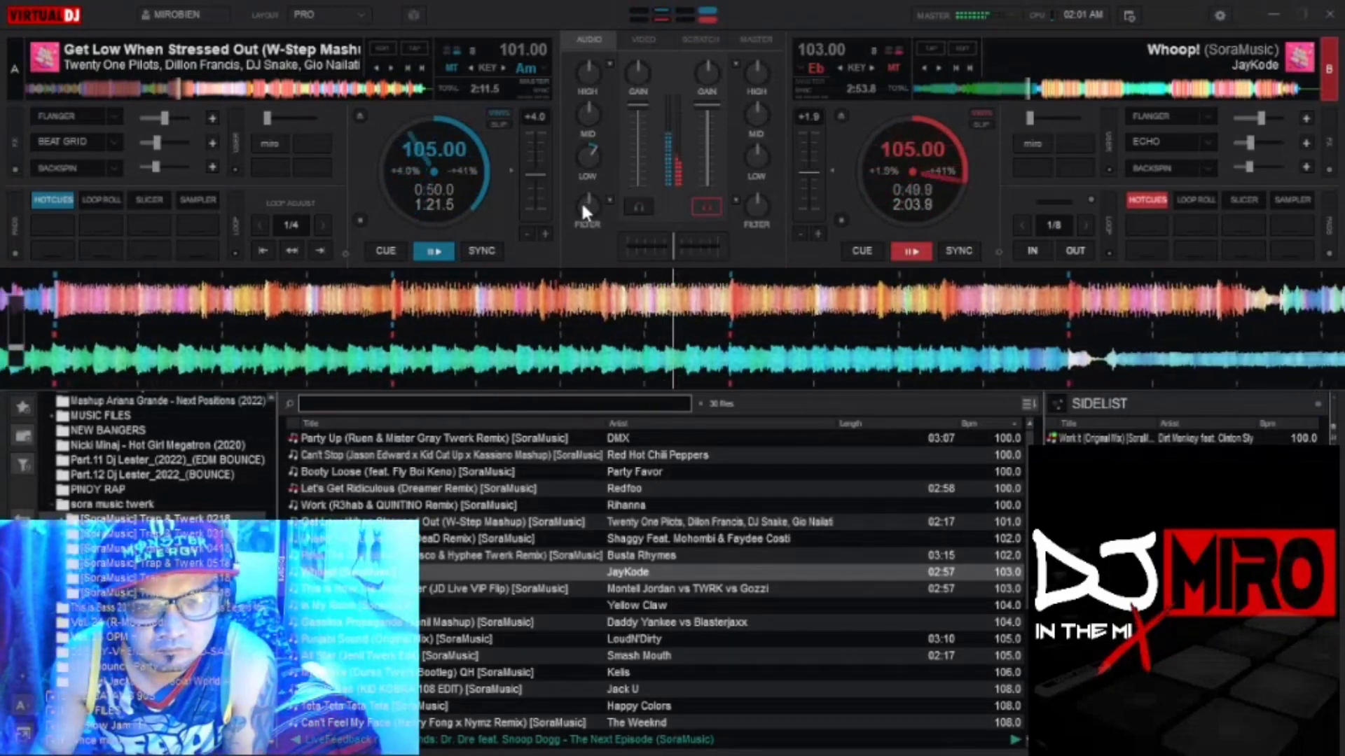
Step: Fade out Get Low When Stressed Out on deck A and load This Is How We Helicopter (JD Live VIP Flip) in its place
{"action": "left_click_drag", "start_coordinate": [638, 106], "coordinate": [638, 188]}
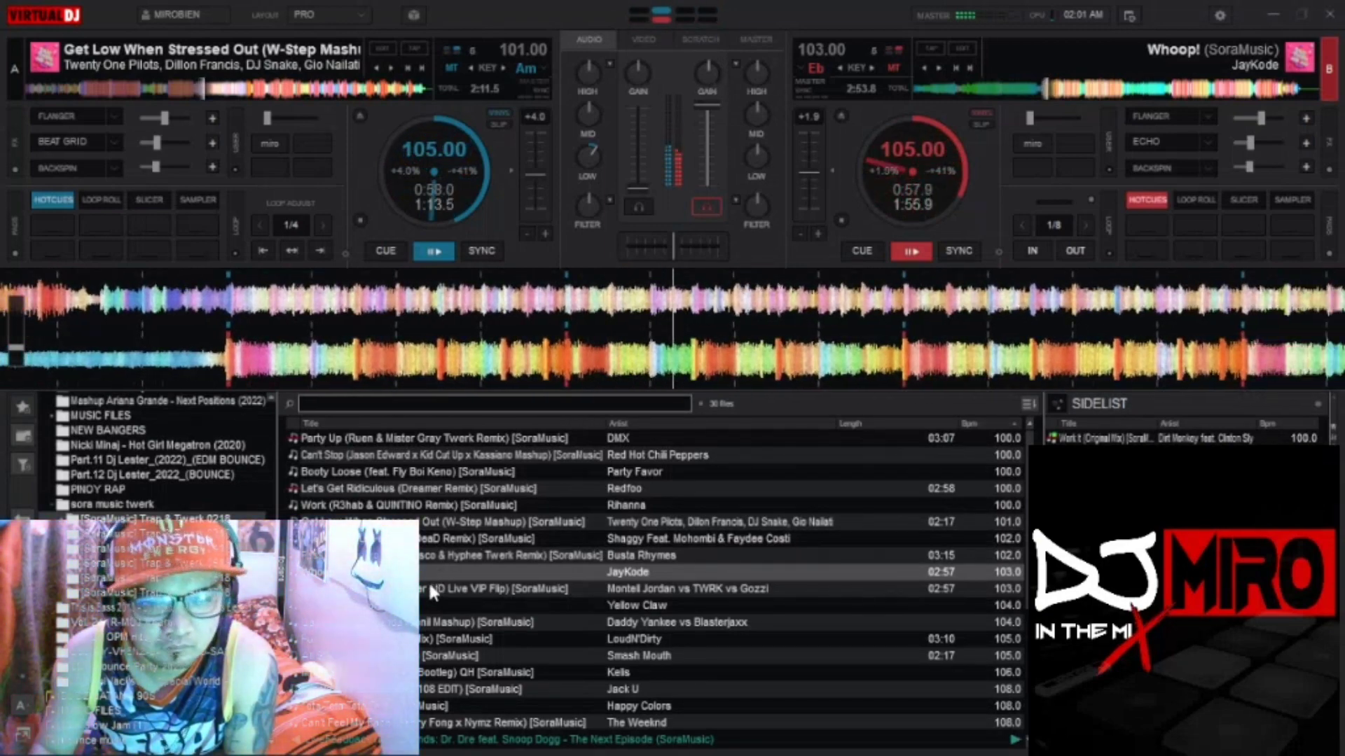
{"action": "left_click_drag", "start_coordinate": [429, 587], "coordinate": [323, 111]}
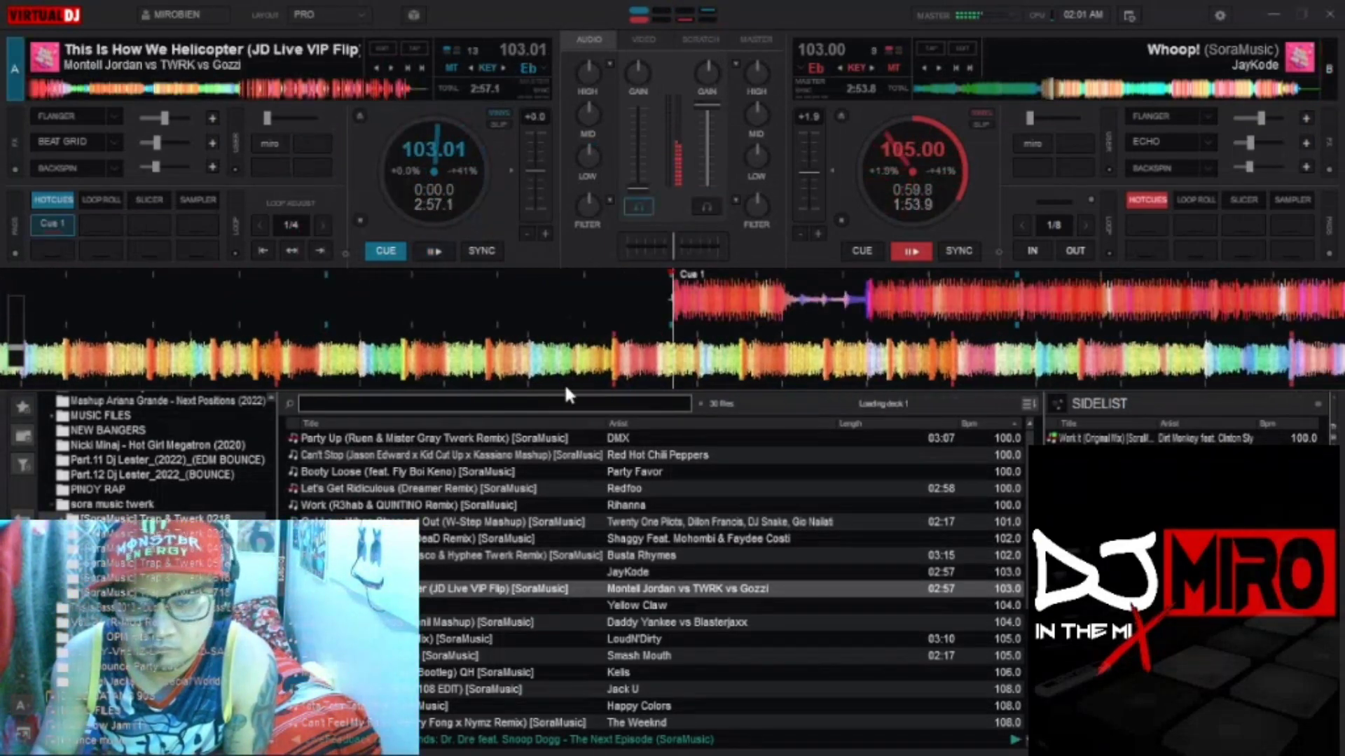
Step: Start This Is How We Helicopter on deck A from about 1:15, synced to deck B at 105 BPM
{"action": "left_click", "coordinate": [199, 94]}
{"action": "left_click", "coordinate": [434, 251]}
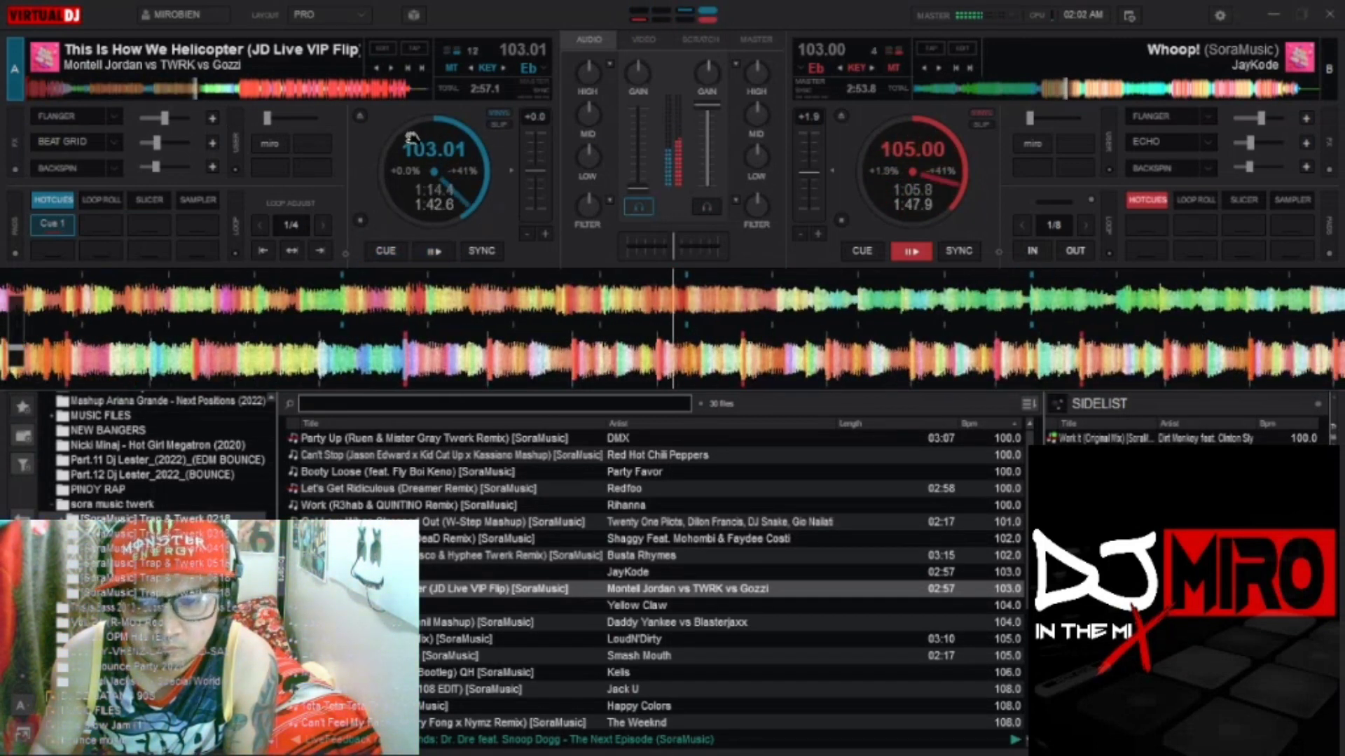
{"action": "left_click_drag", "start_coordinate": [443, 158], "coordinate": [471, 163]}
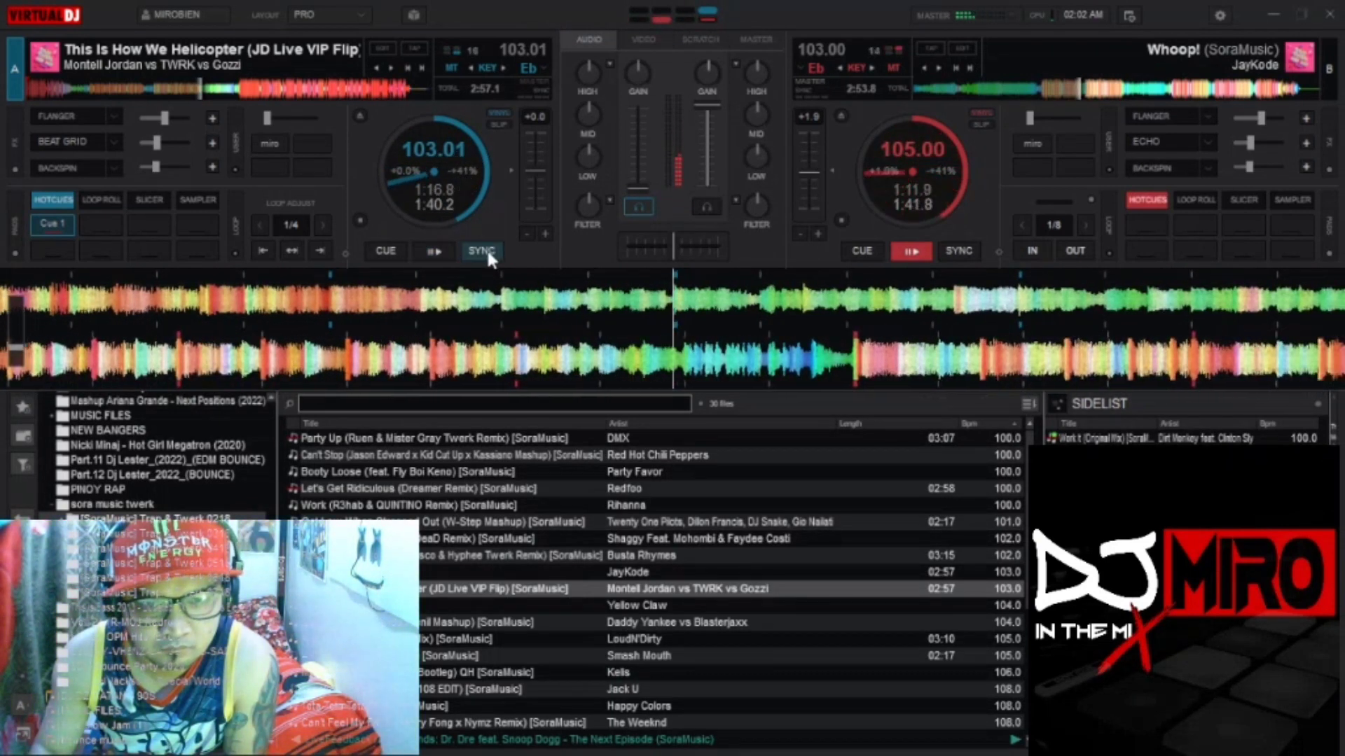
{"action": "left_click", "coordinate": [432, 253]}
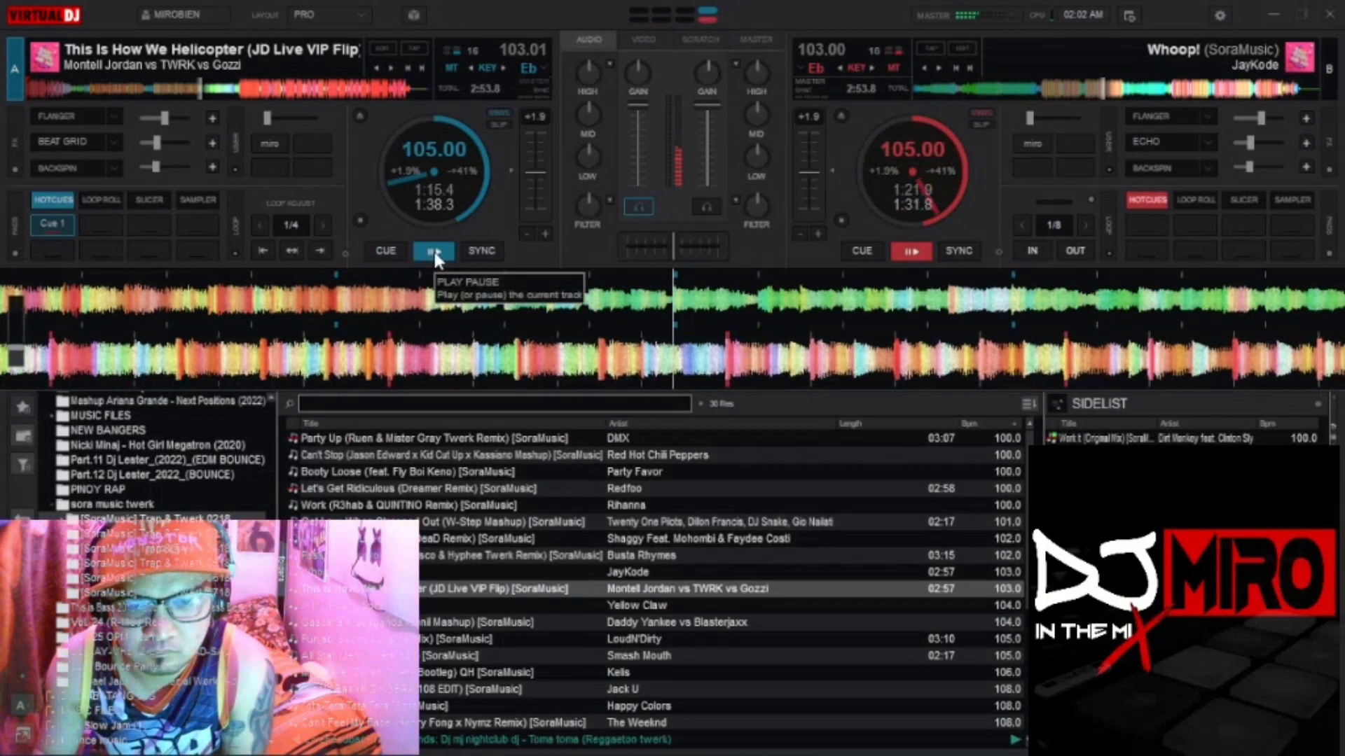
{"action": "left_click", "coordinate": [482, 253]}
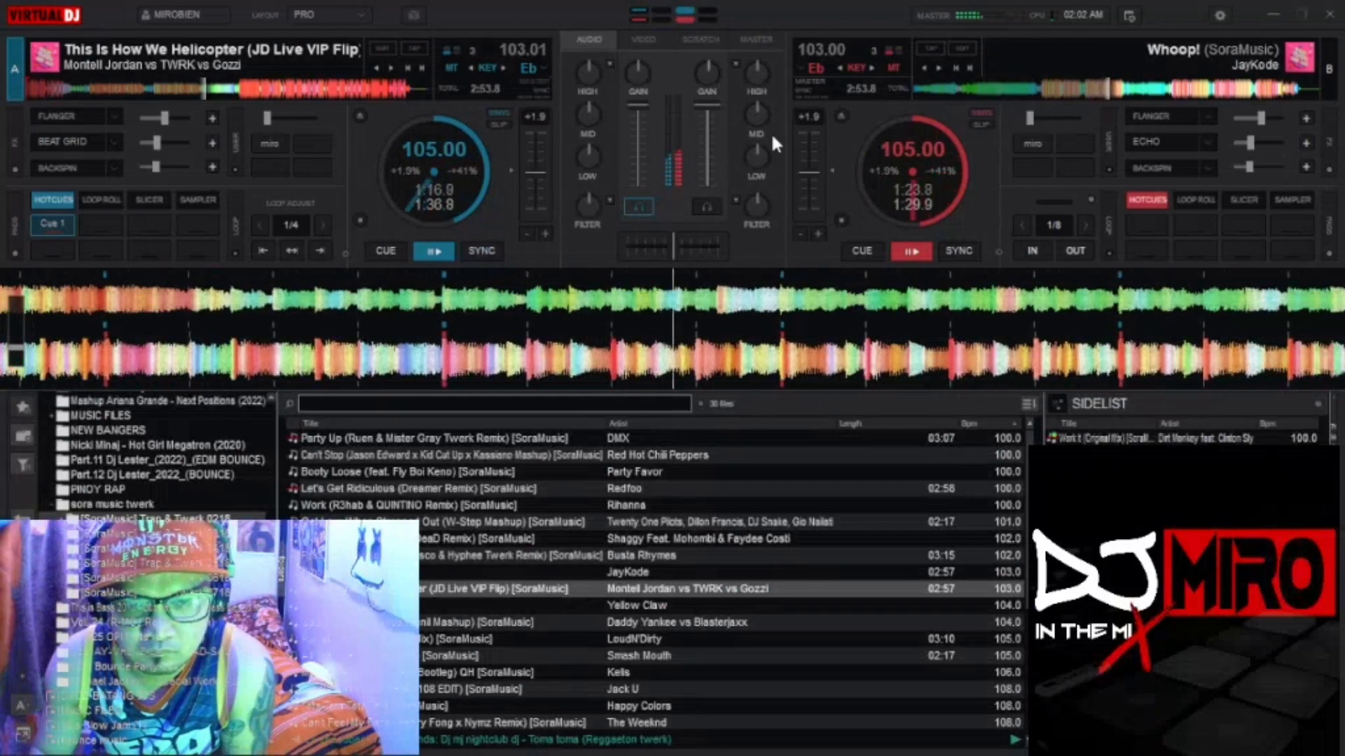
Step: Set deck B's loop length to 4 beats and engage the loop on Whoop!
{"action": "left_click", "coordinate": [1087, 225]}
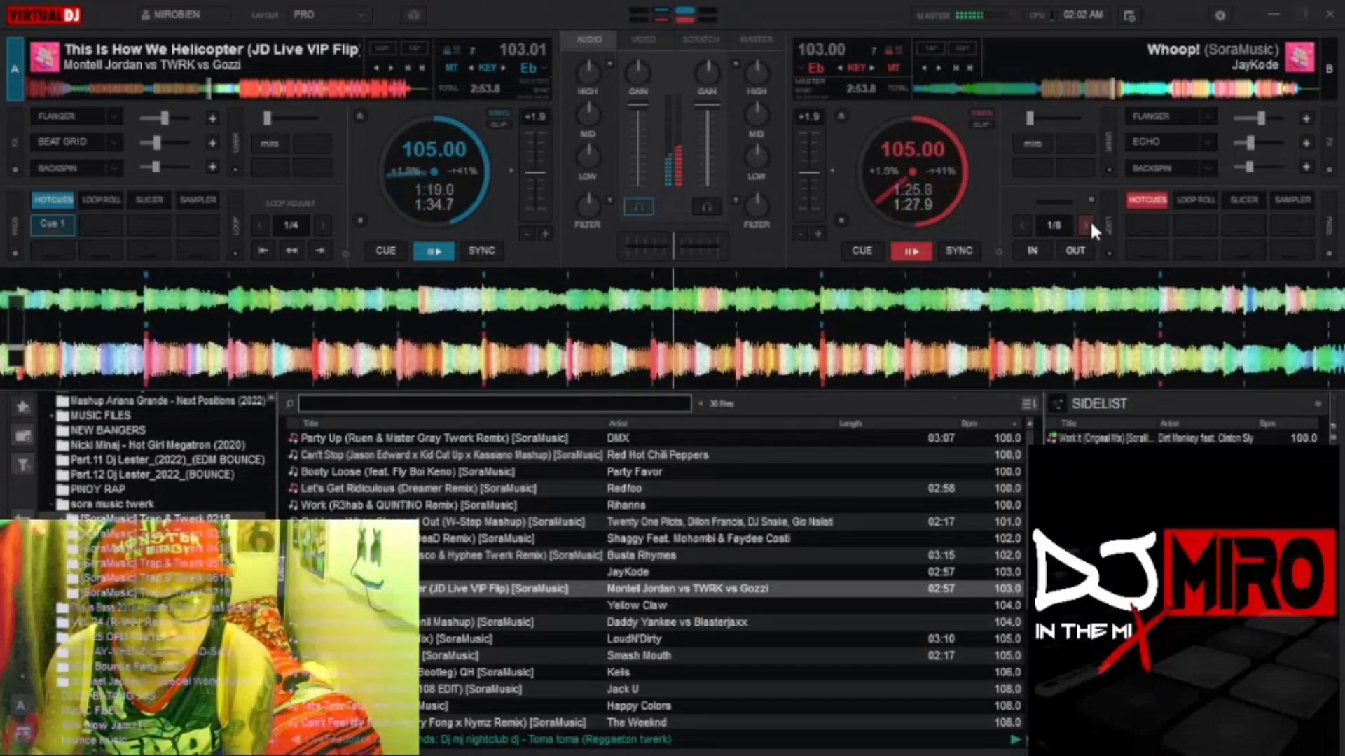
{"action": "left_click", "coordinate": [1086, 225]}
{"action": "left_click", "coordinate": [1086, 225]}
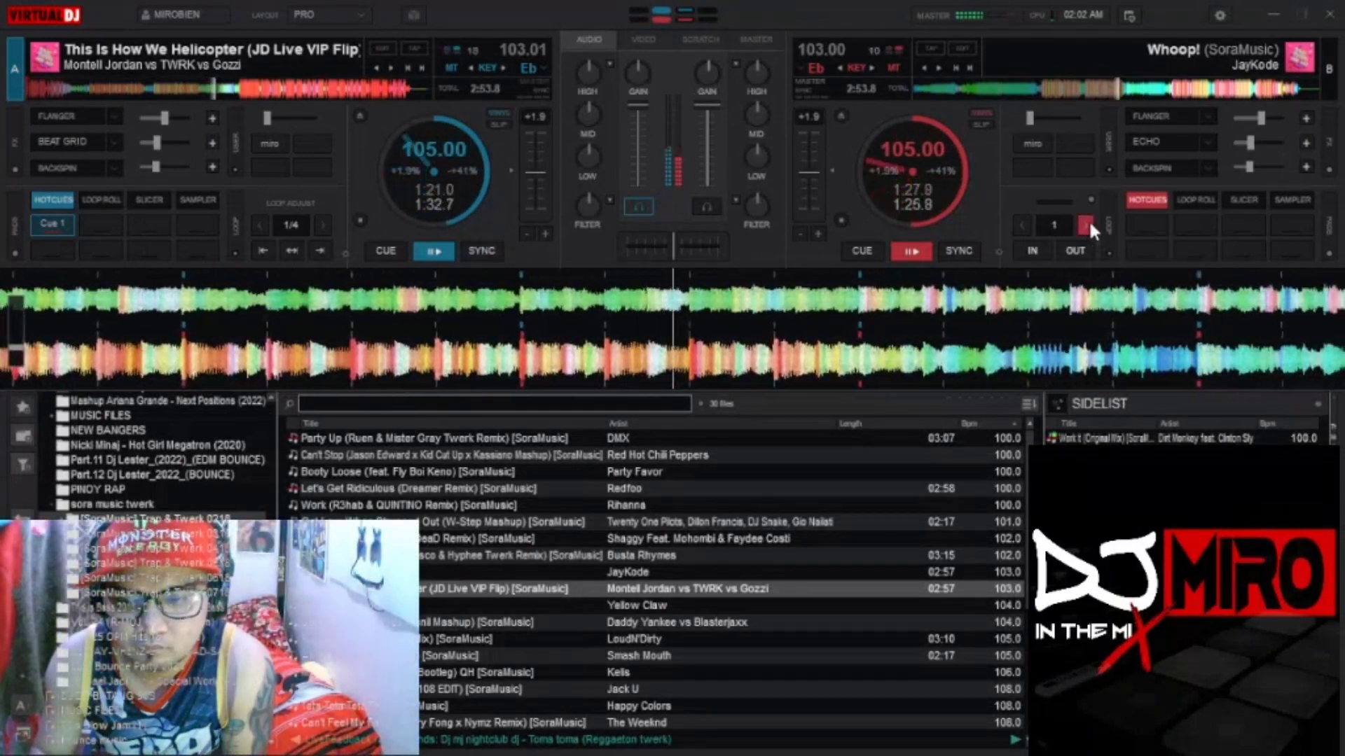
{"action": "left_click", "coordinate": [1086, 225]}
{"action": "left_click", "coordinate": [1085, 225]}
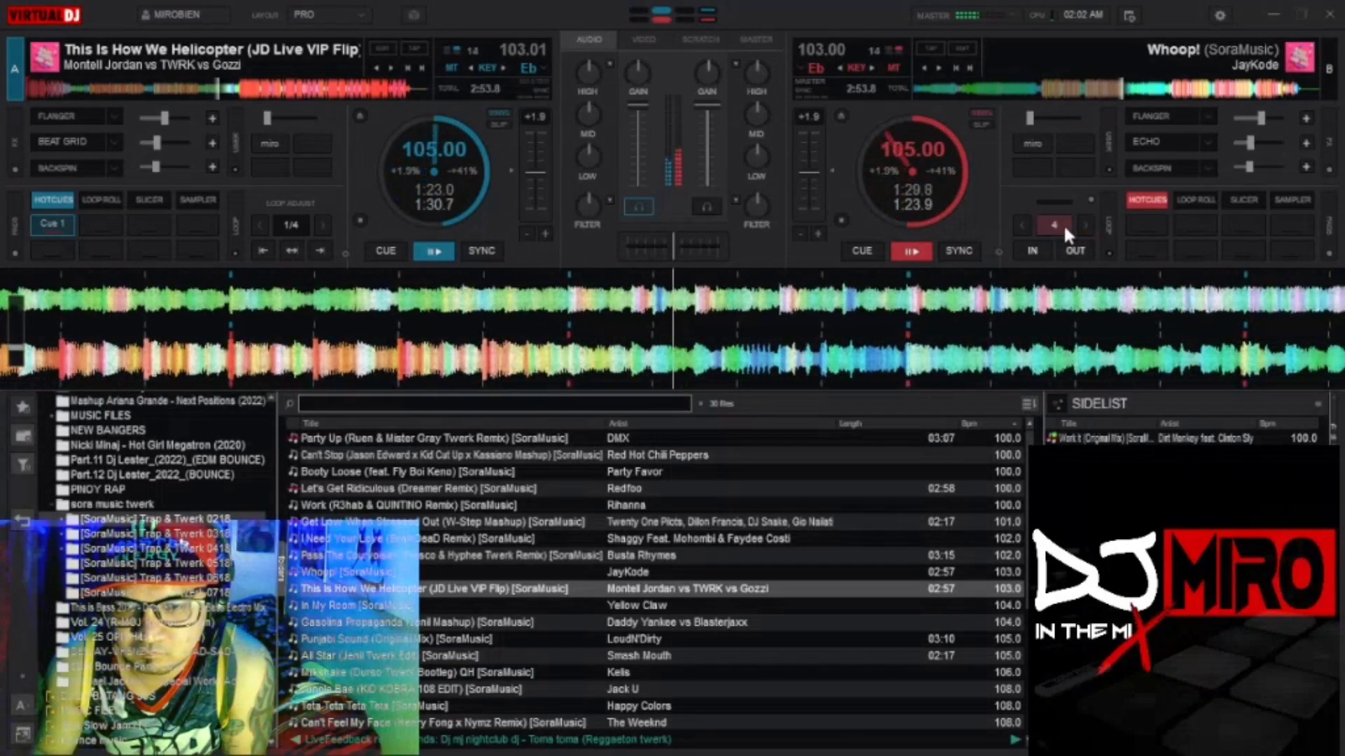
{"action": "left_click", "coordinate": [1059, 224]}
{"action": "left_click", "coordinate": [1059, 224]}
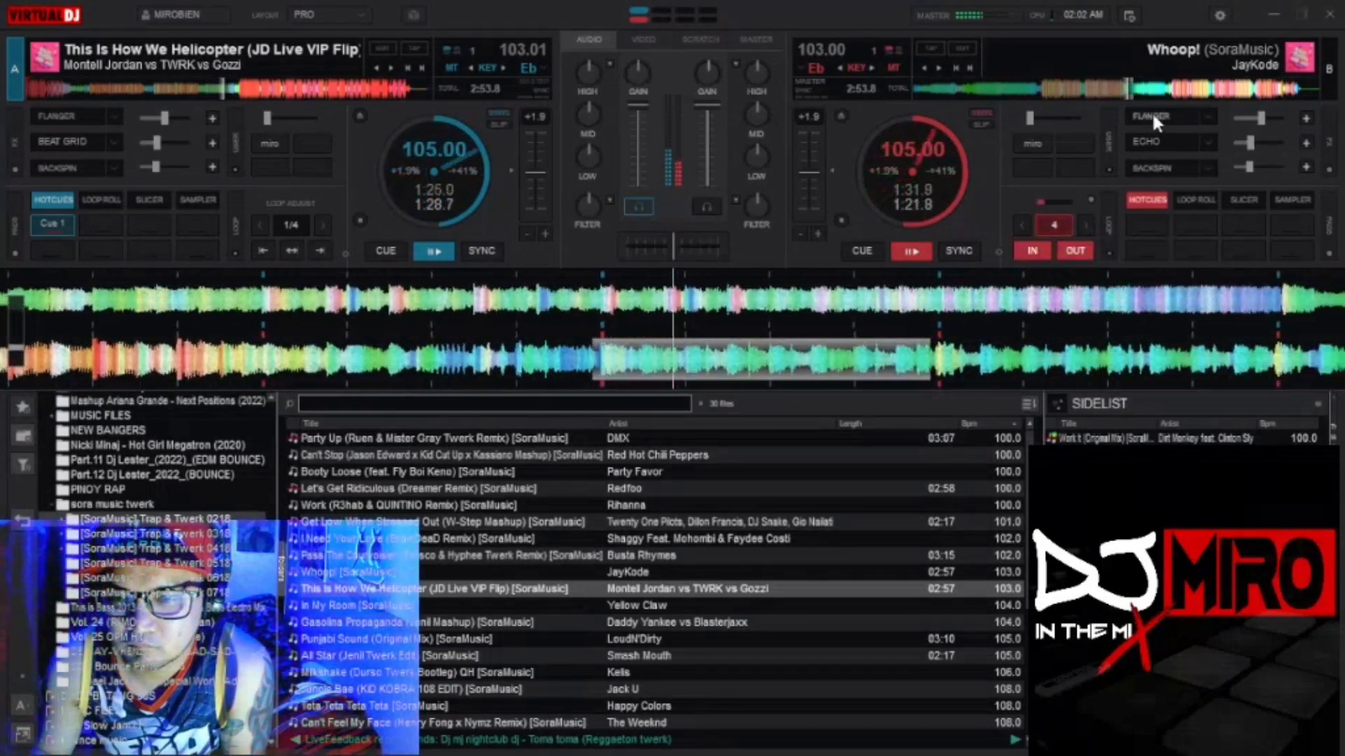
Step: Wash out Whoop! on deck B with the flanger, high-pass filter and backspin, bringing its volume fader down to zero
{"action": "left_click", "coordinate": [1152, 111]}
{"action": "left_click_drag", "start_coordinate": [750, 203], "coordinate": [762, 201]}
{"action": "left_click", "coordinate": [1137, 170]}
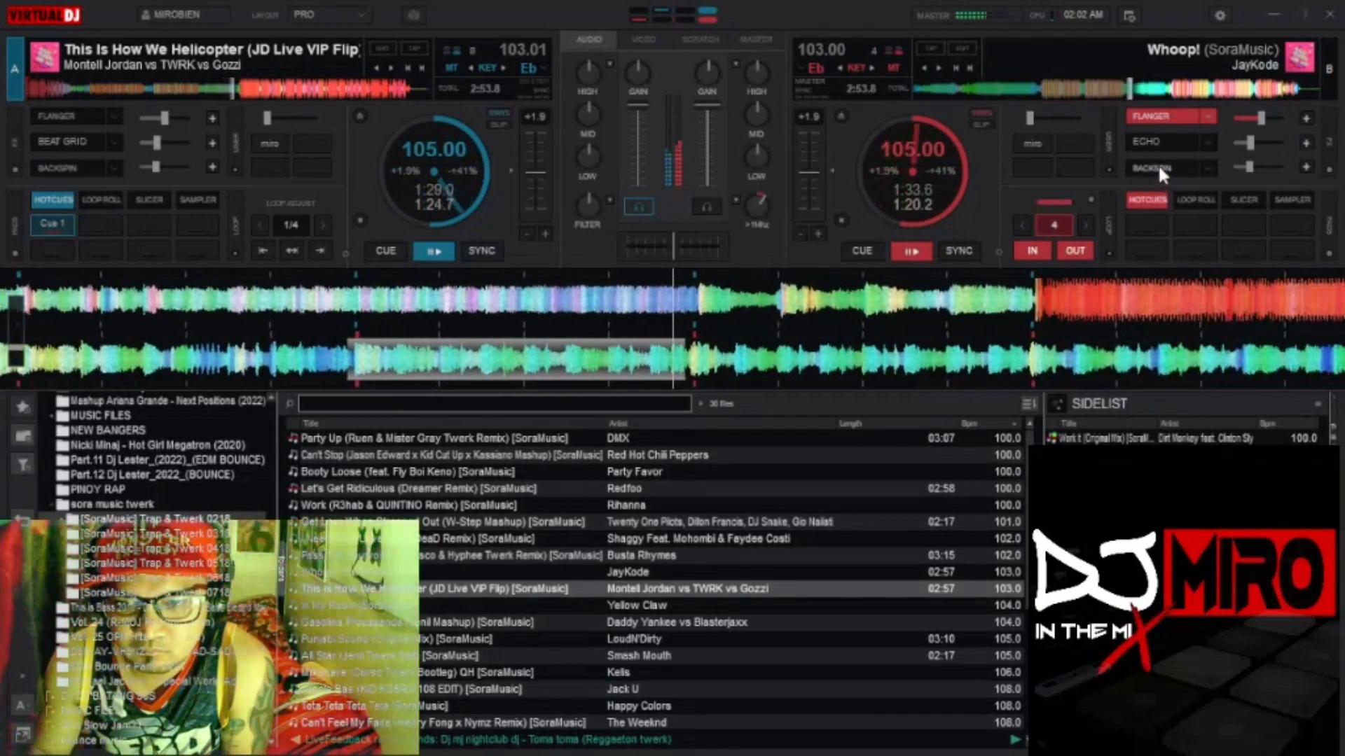
{"action": "left_click_drag", "start_coordinate": [709, 105], "coordinate": [707, 189]}
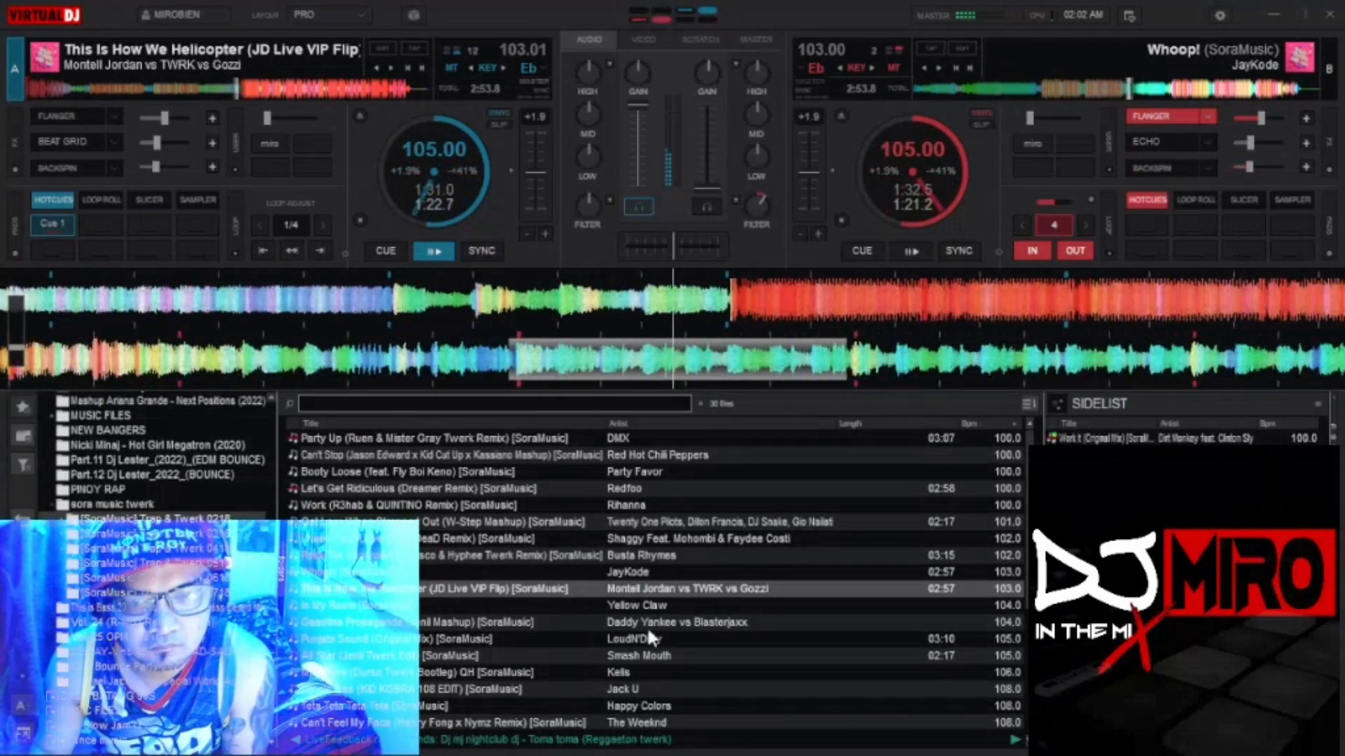
Step: Browse the sora music twerk folders, load Wiggle (Alex Dynamix Remix) onto deck B and sync its tempo to 105 BPM
{"action": "scroll", "coordinate": [644, 64], "scroll_direction": "up", "scroll_amount": 3}
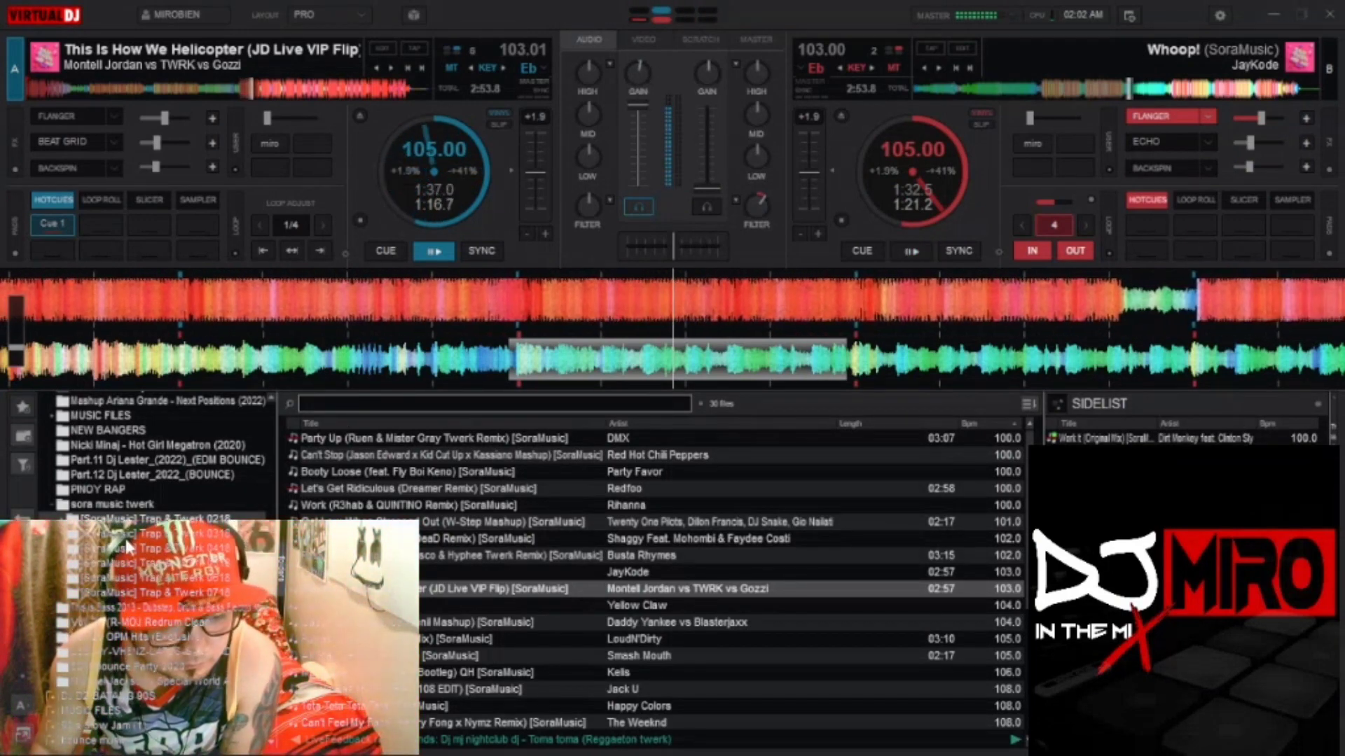
{"action": "scroll", "coordinate": [352, 482], "scroll_direction": "up", "scroll_amount": 4}
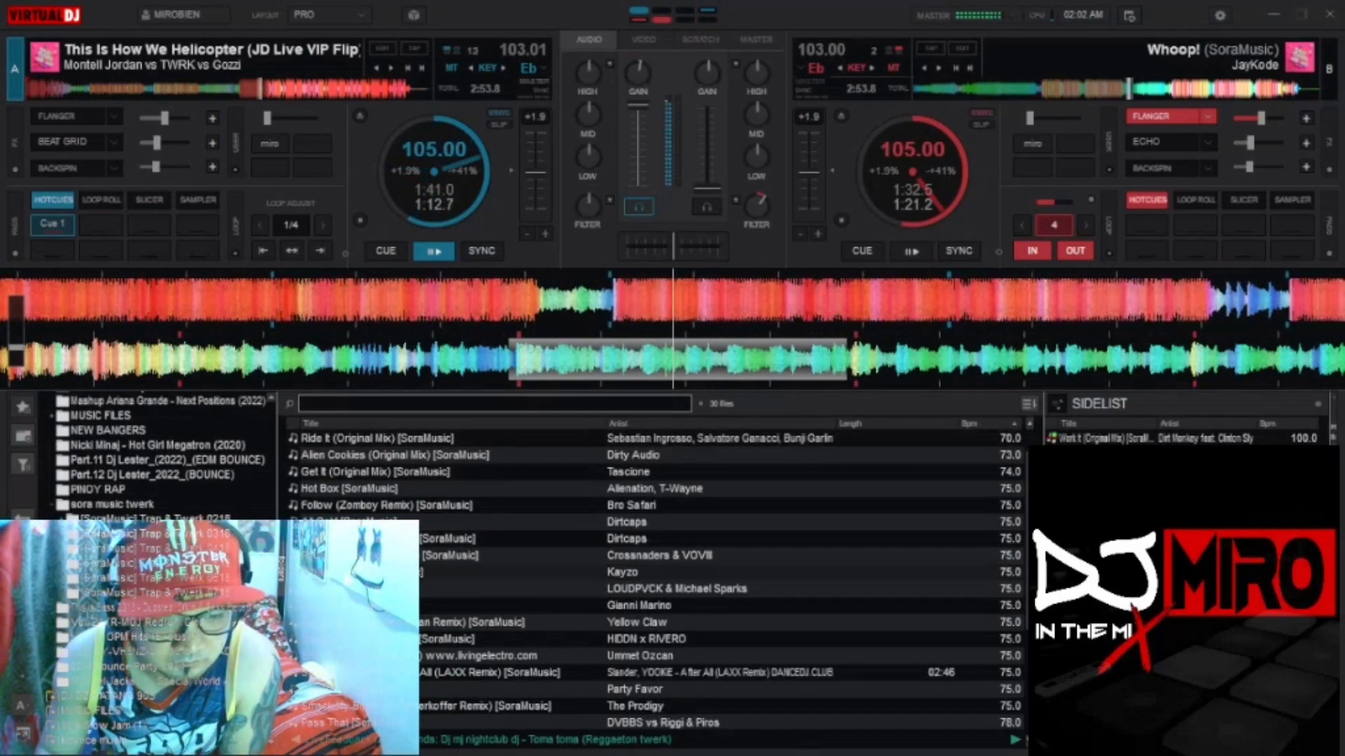
{"action": "scroll", "coordinate": [351, 451], "scroll_direction": "down", "scroll_amount": 3}
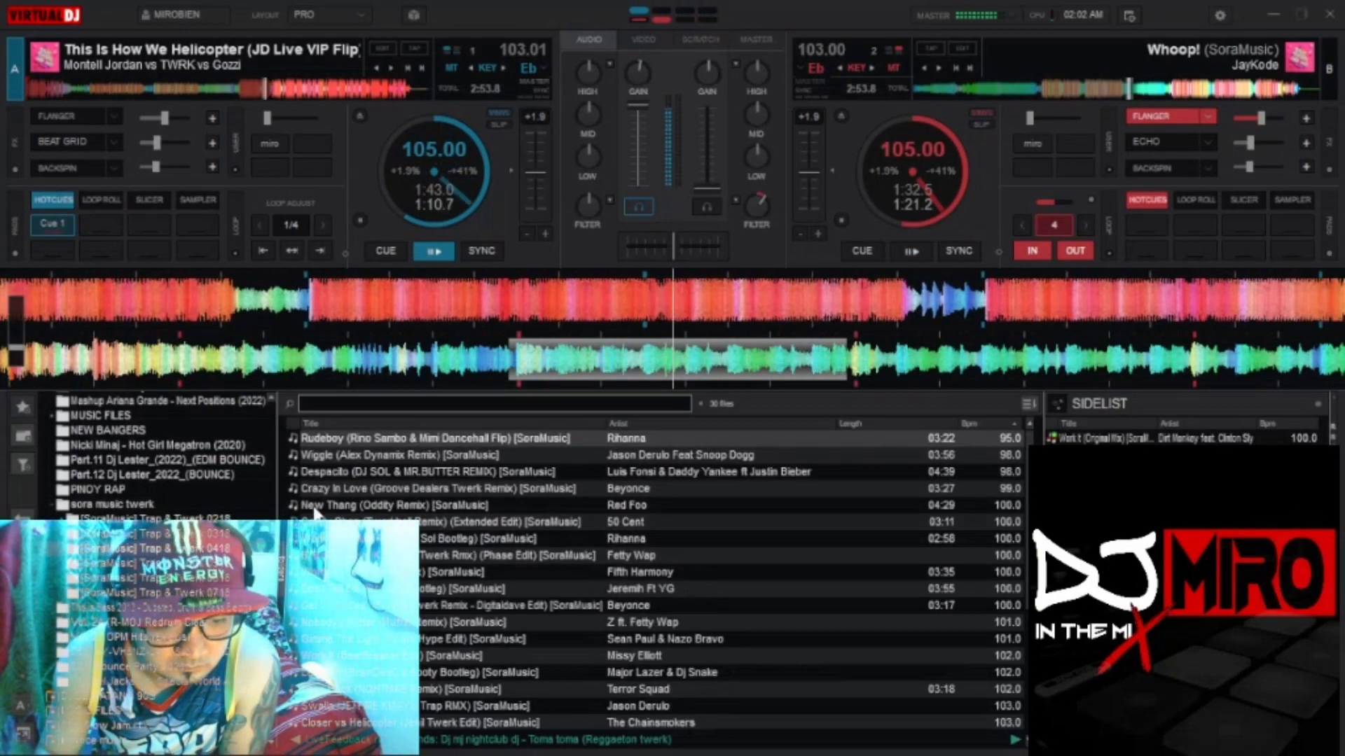
{"action": "left_click", "coordinate": [352, 451]}
{"action": "left_click_drag", "start_coordinate": [1038, 165], "coordinate": [1038, 164]}
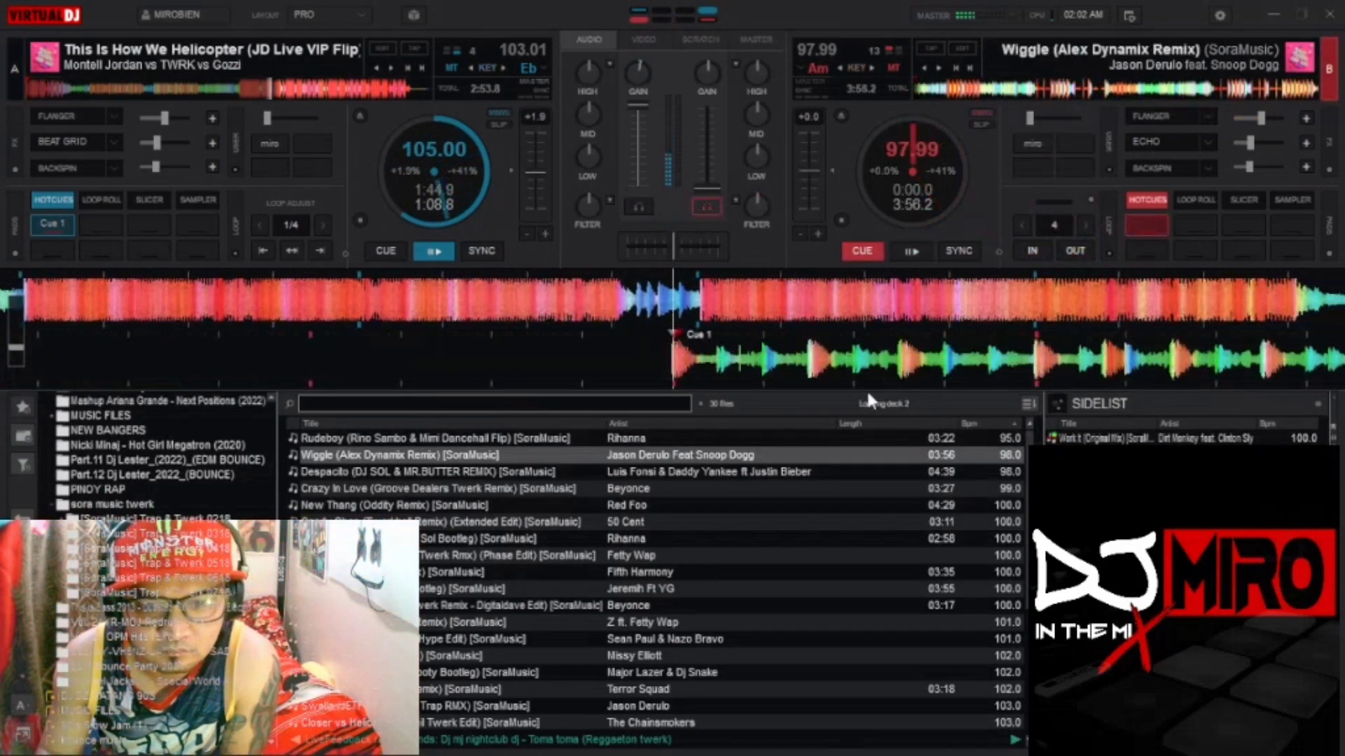
{"action": "left_click", "coordinate": [958, 251]}
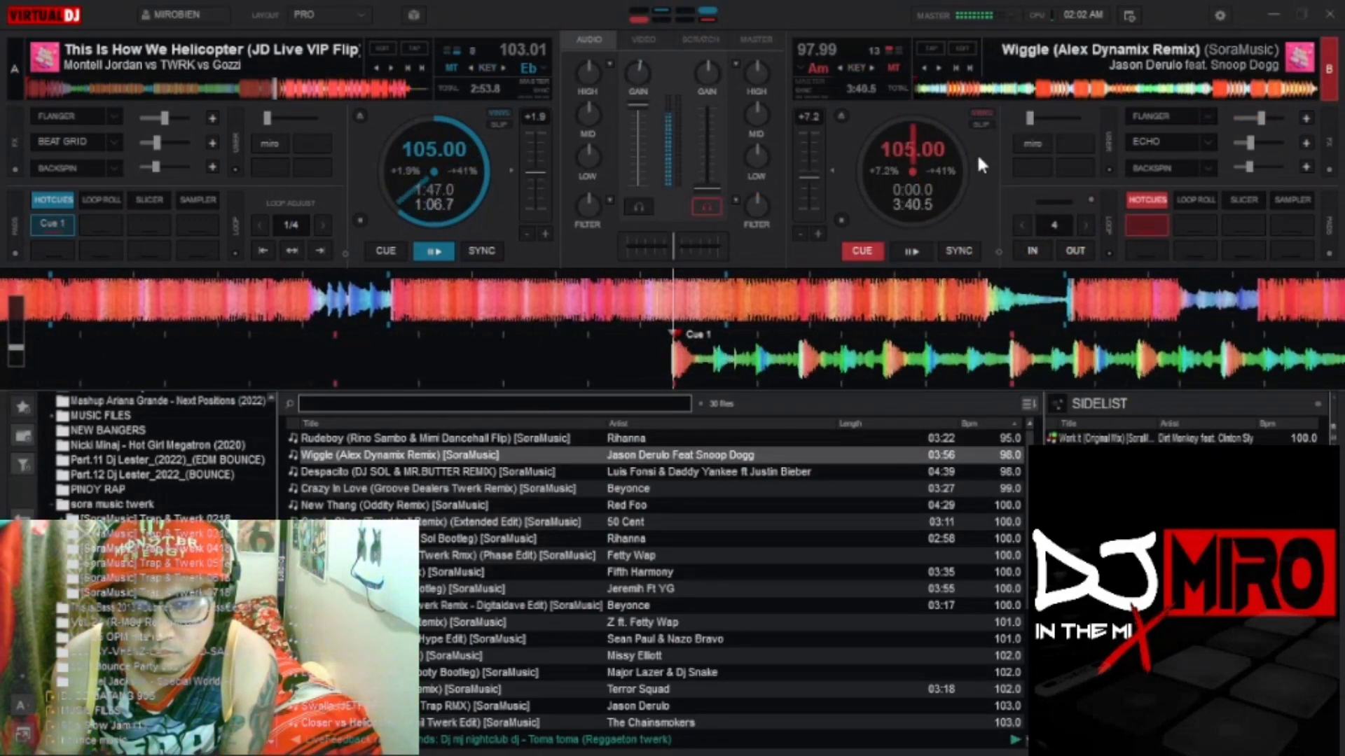
Step: Cue Wiggle on deck B at about 0:57, raise the deck's volume fader to full and start playback
{"action": "left_click", "coordinate": [1012, 89]}
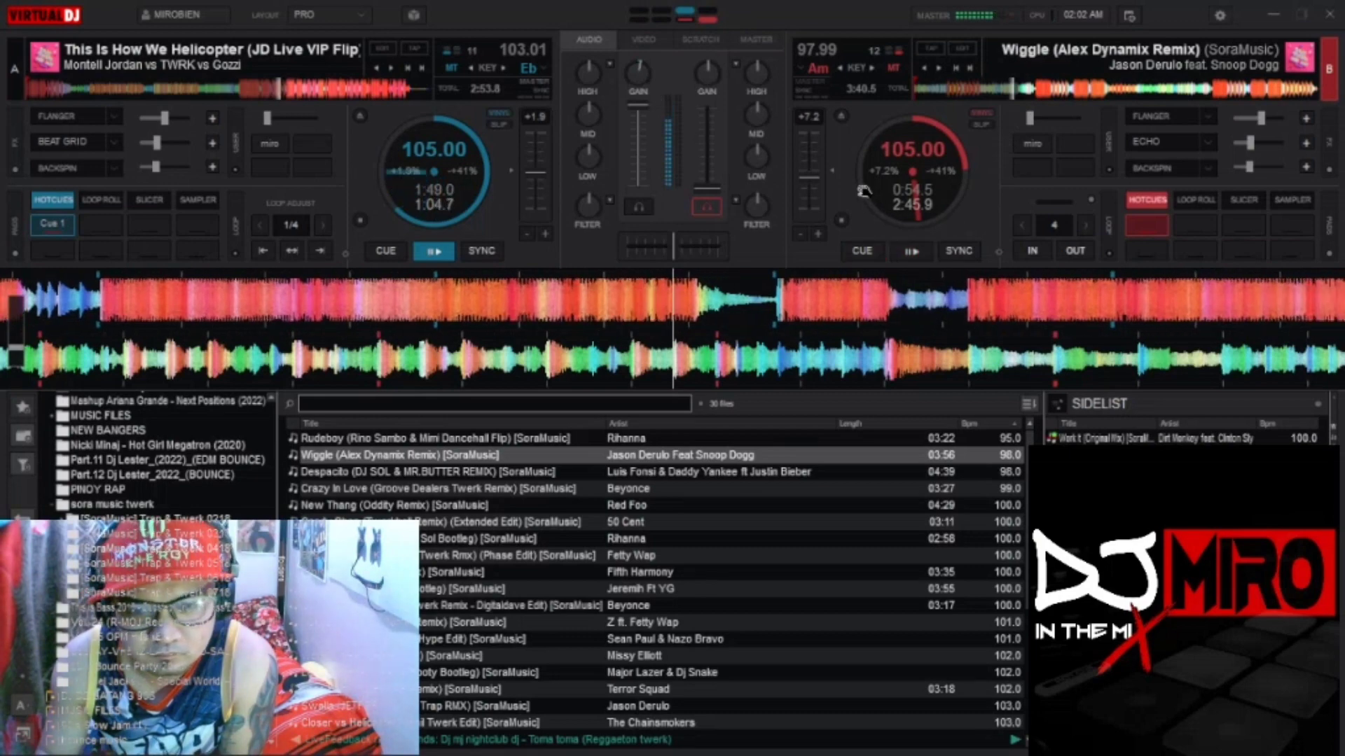
{"action": "left_click", "coordinate": [923, 245]}
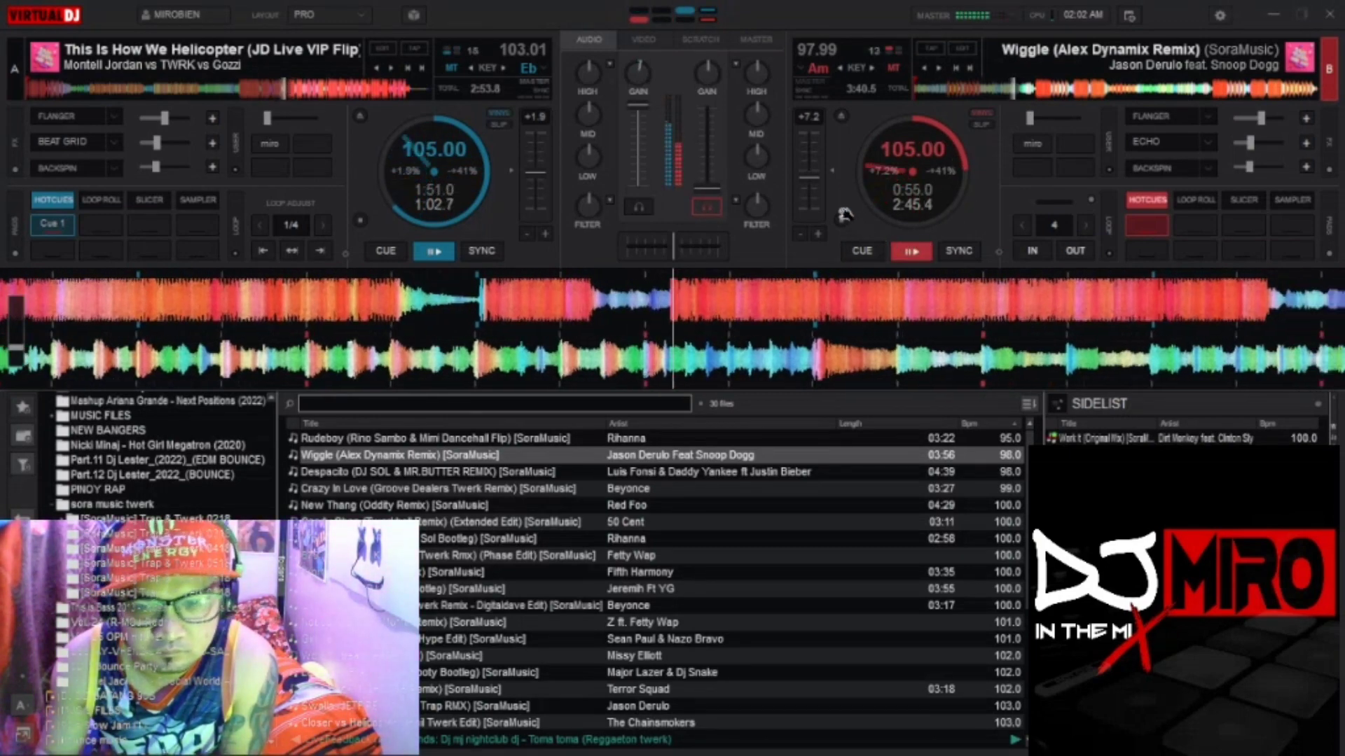
{"action": "left_click_drag", "start_coordinate": [854, 132], "coordinate": [863, 121]}
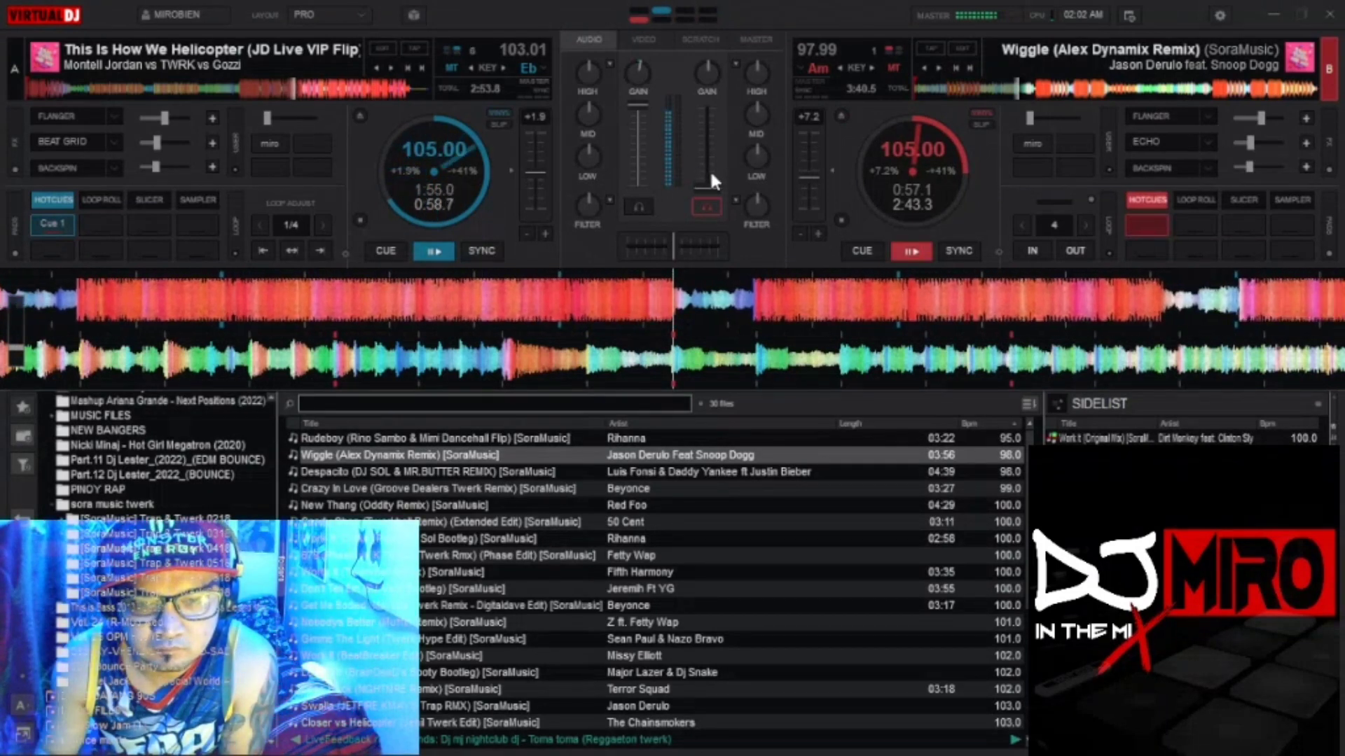
{"action": "left_click_drag", "start_coordinate": [708, 187], "coordinate": [707, 106]}
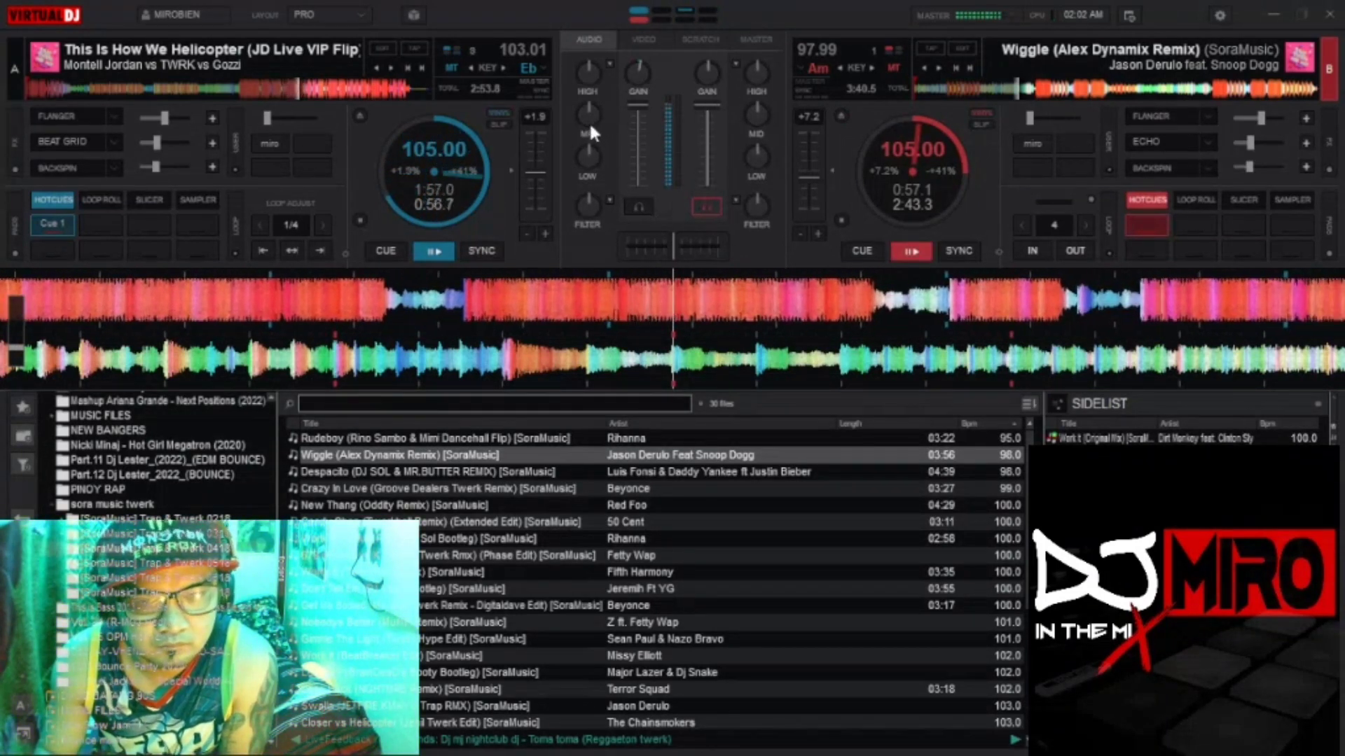
{"action": "left_click", "coordinate": [911, 251]}
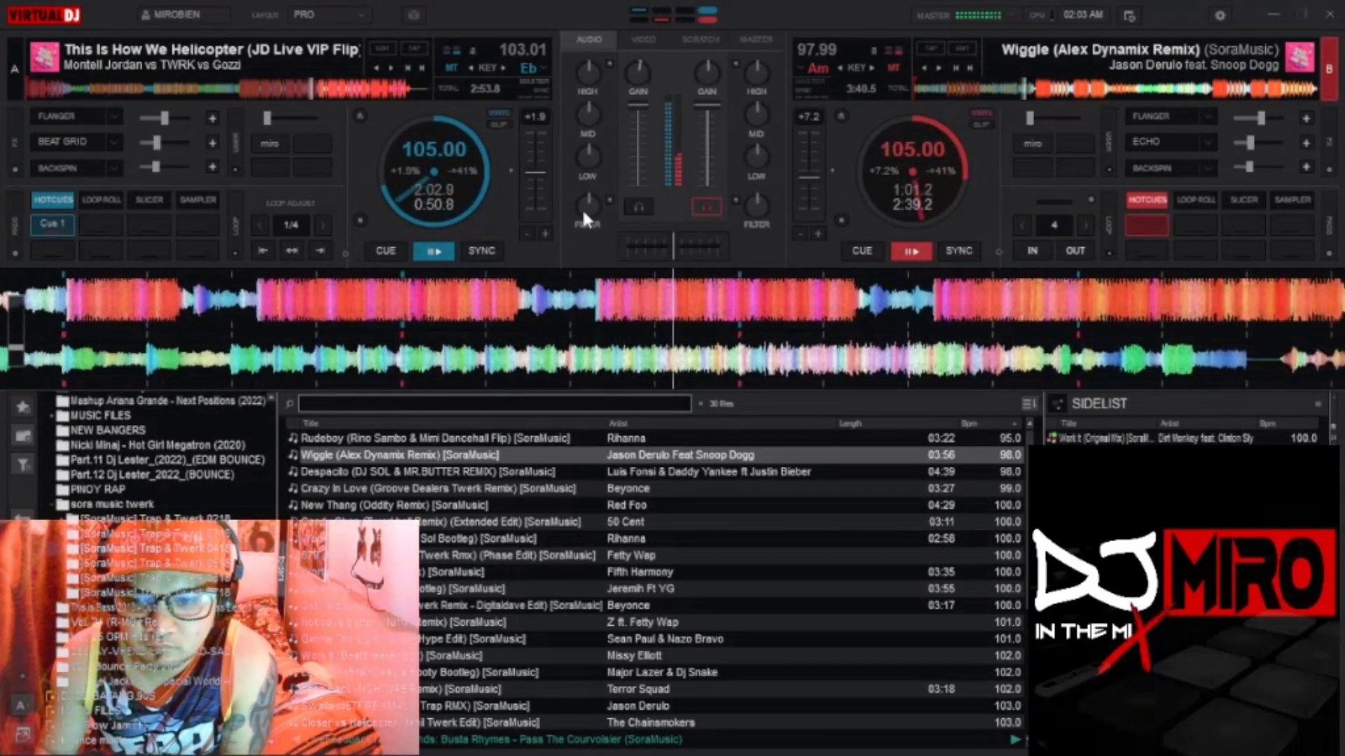
Step: Backspin and fade out This Is How We Helicopter on deck A, and boost deck B's gain slightly
{"action": "left_click", "coordinate": [69, 162]}
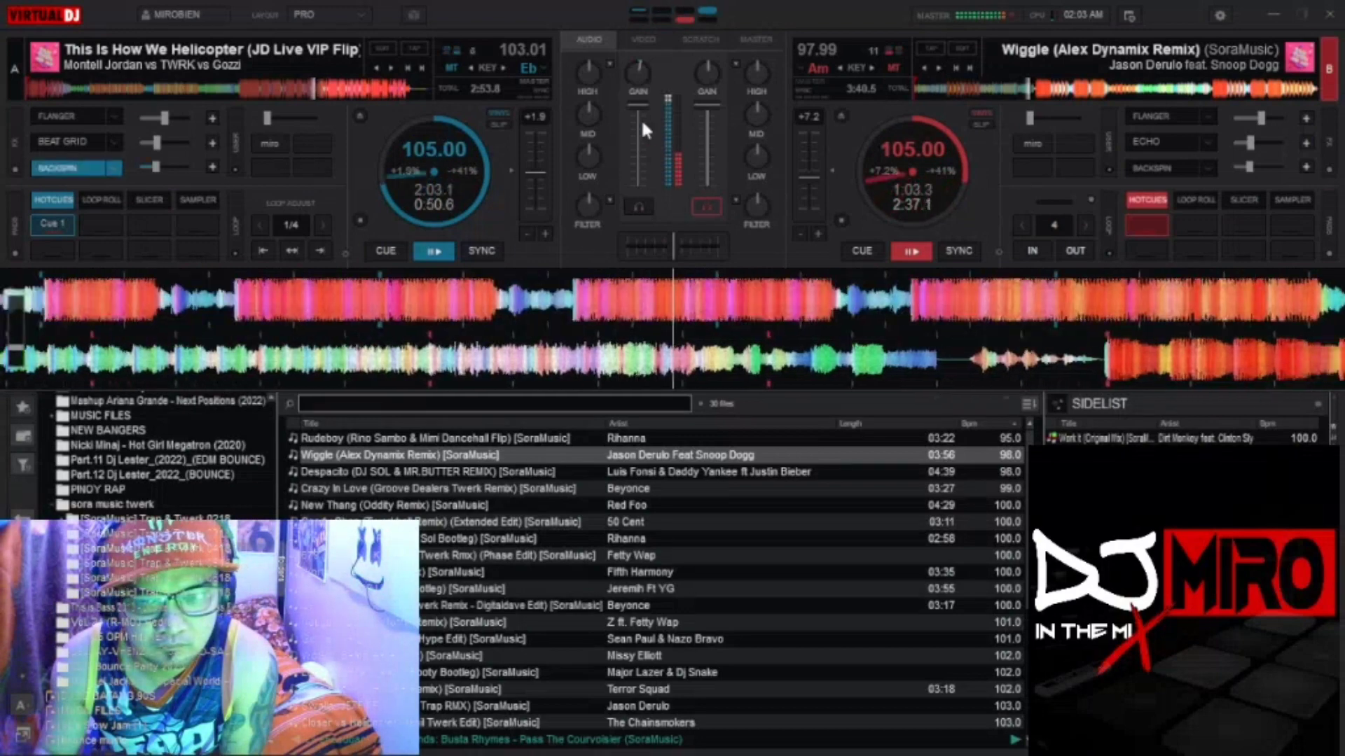
{"action": "left_click_drag", "start_coordinate": [633, 104], "coordinate": [615, 566]}
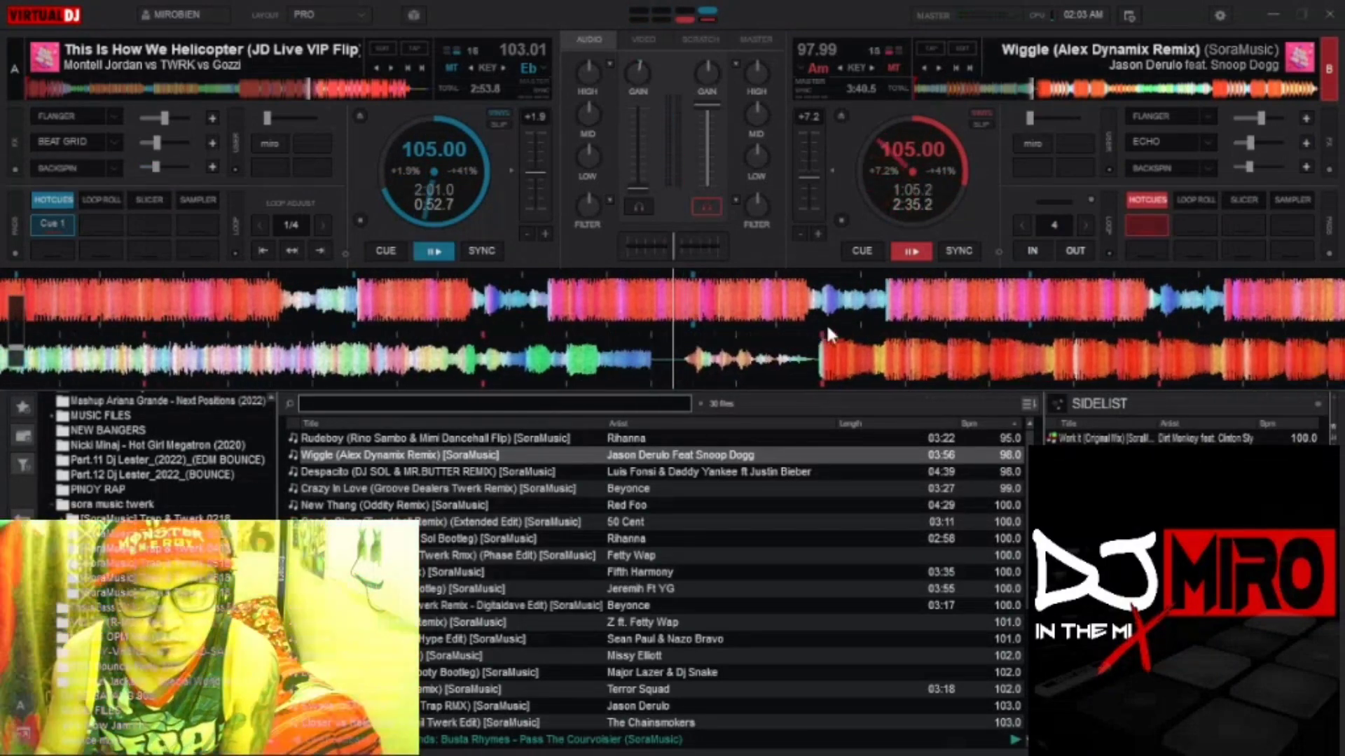
{"action": "mouse_move", "coordinate": [704, 79]}
{"action": "left_mouse_down"}
{"action": "mouse_move", "coordinate": [720, 78]}
{"action": "mouse_move", "coordinate": [708, 80]}
{"action": "left_mouse_up"}
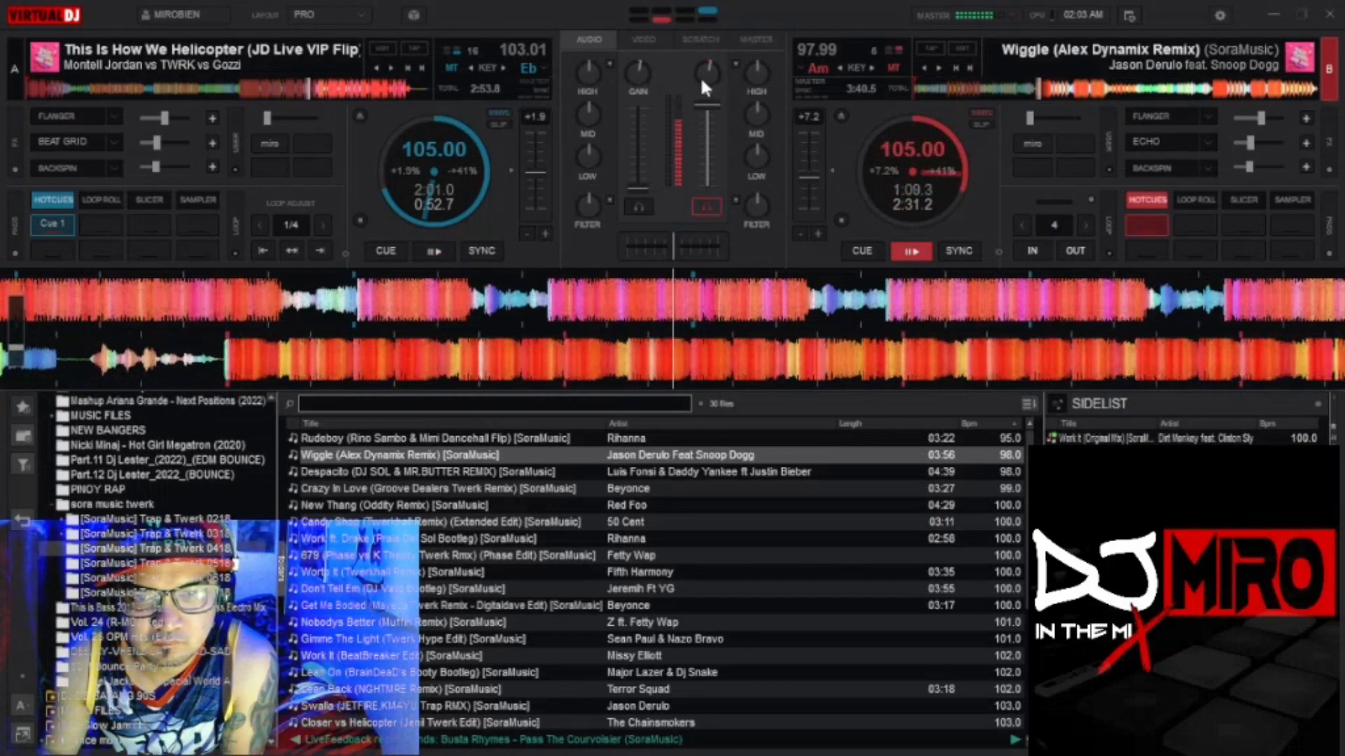
Step: Load Candy Shop (Twerkhall Remix) onto deck A and engage an 8-beat loop on Wiggle on deck B
{"action": "left_click_drag", "start_coordinate": [411, 525], "coordinate": [377, 246]}
{"action": "left_click", "coordinate": [1085, 224]}
{"action": "left_click", "coordinate": [1086, 224]}
{"action": "left_click", "coordinate": [1020, 227]}
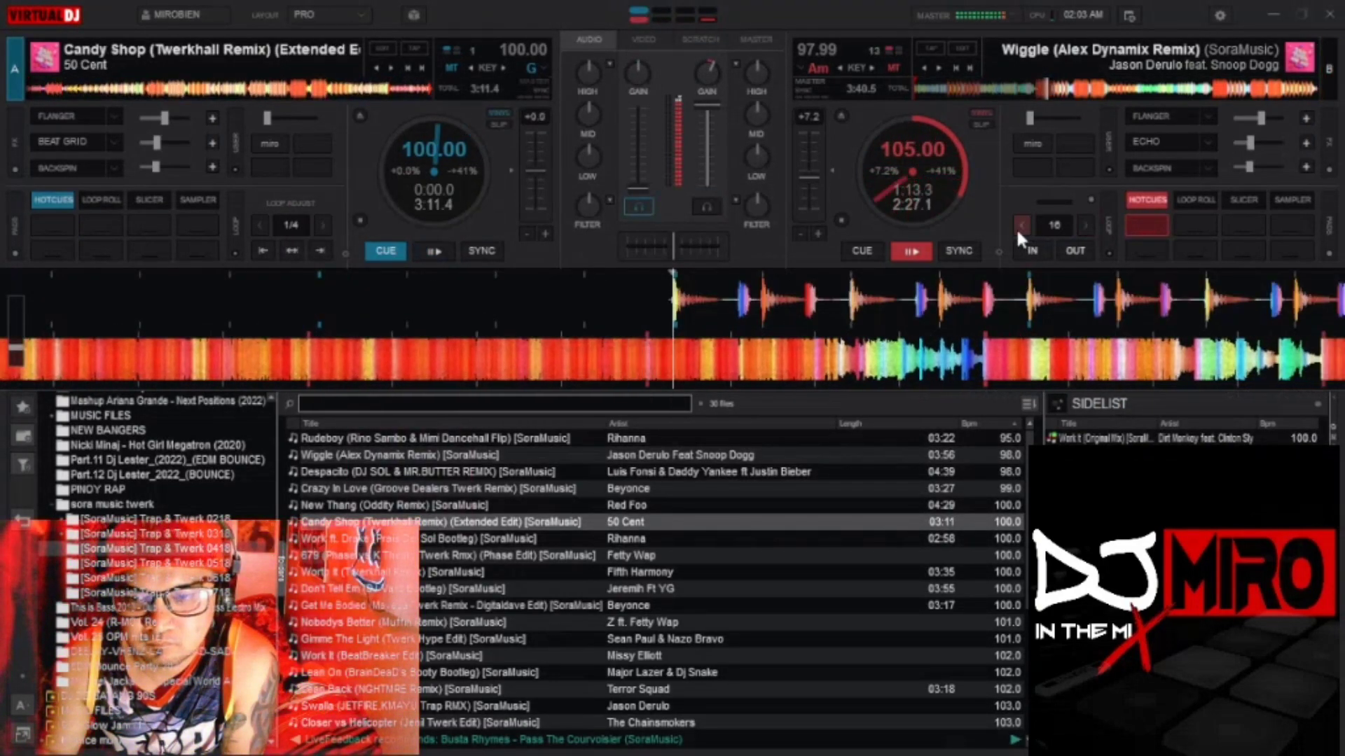
{"action": "left_click", "coordinate": [1052, 224]}
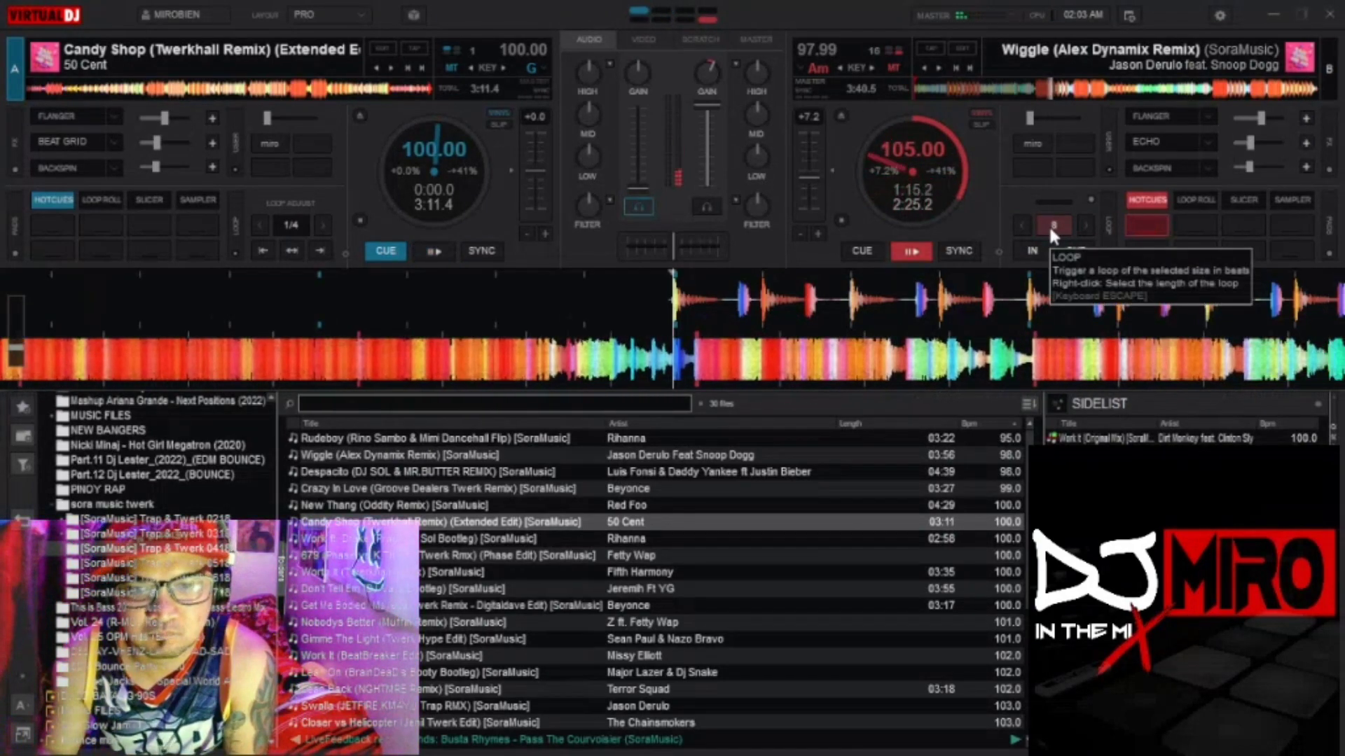
{"action": "left_click", "coordinate": [1050, 229]}
Step: Sync Candy Shop to 105 BPM and start it on deck A with its volume fader at full and its gain boosted
{"action": "left_click", "coordinate": [483, 251]}
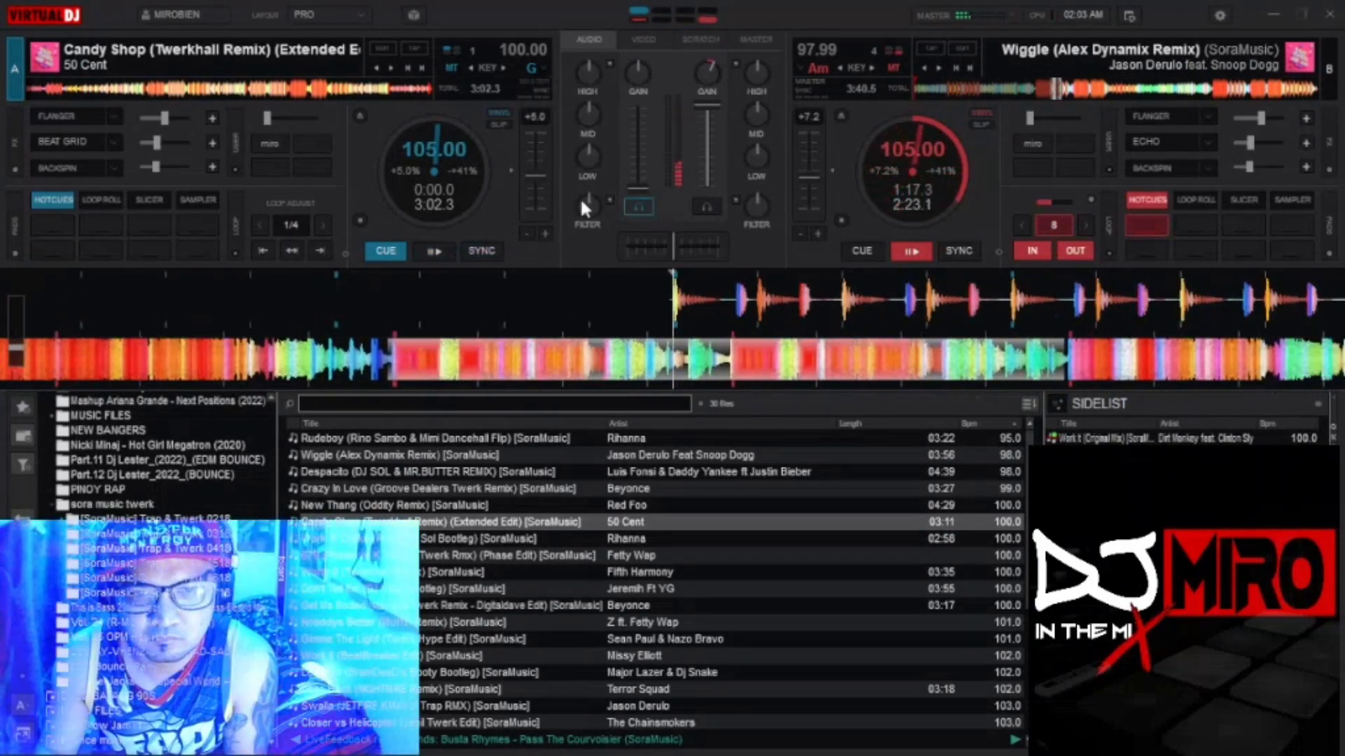
{"action": "left_click", "coordinate": [432, 252]}
{"action": "left_click_drag", "start_coordinate": [638, 187], "coordinate": [653, 112]}
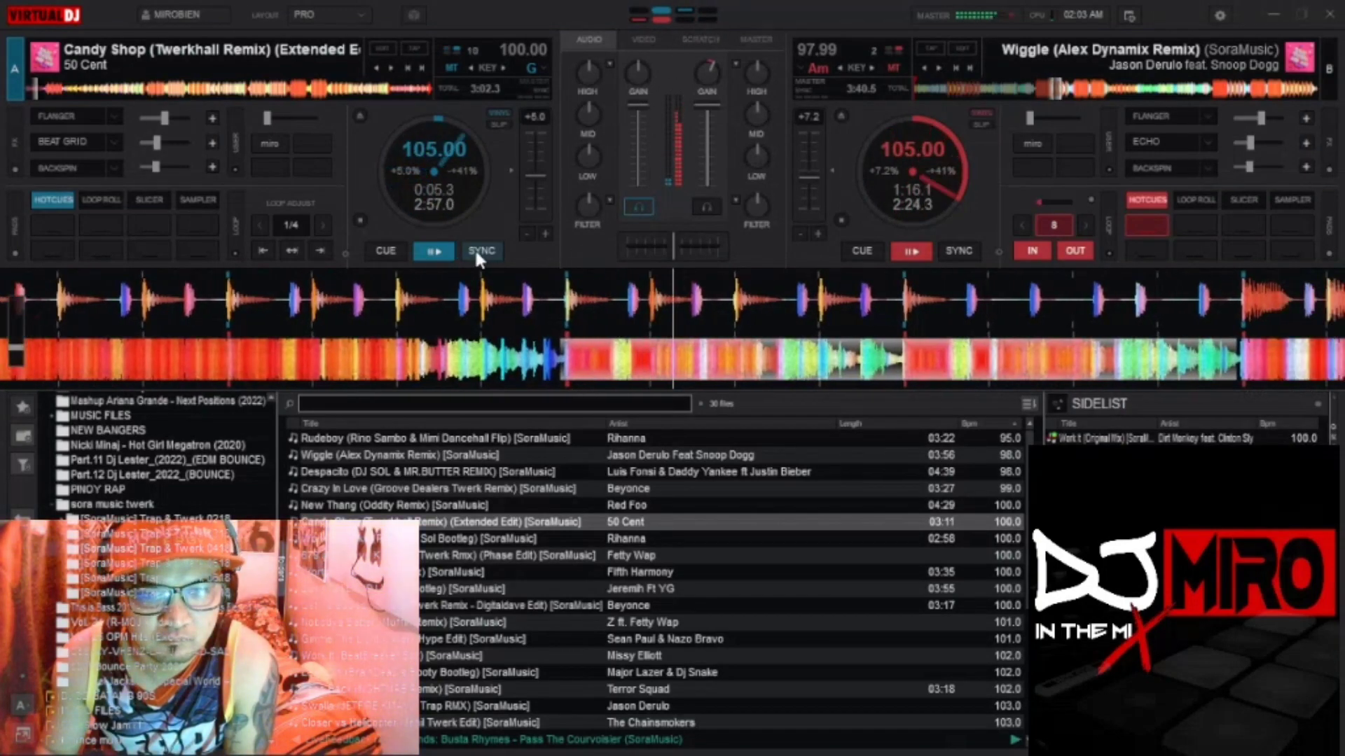
{"action": "left_click_drag", "start_coordinate": [639, 76], "coordinate": [651, 74]}
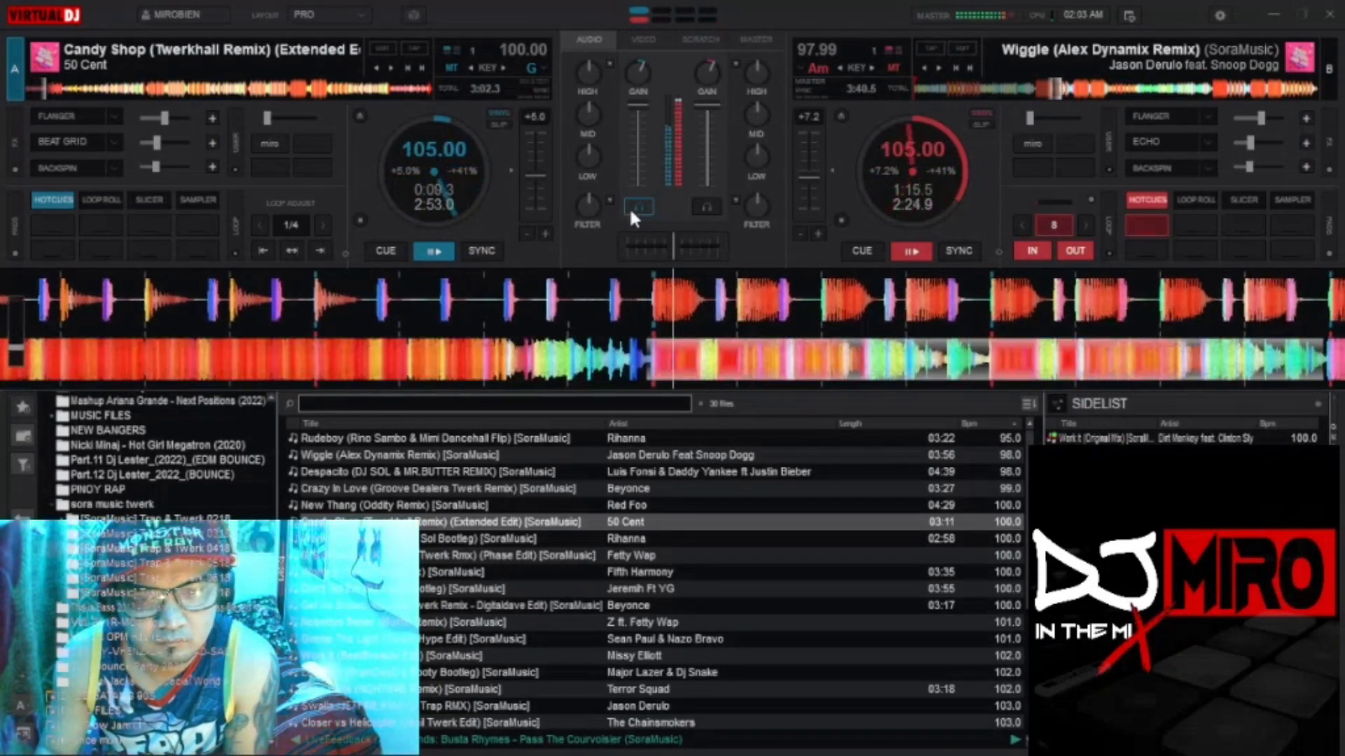
{"action": "left_click_drag", "start_coordinate": [638, 75], "coordinate": [644, 74]}
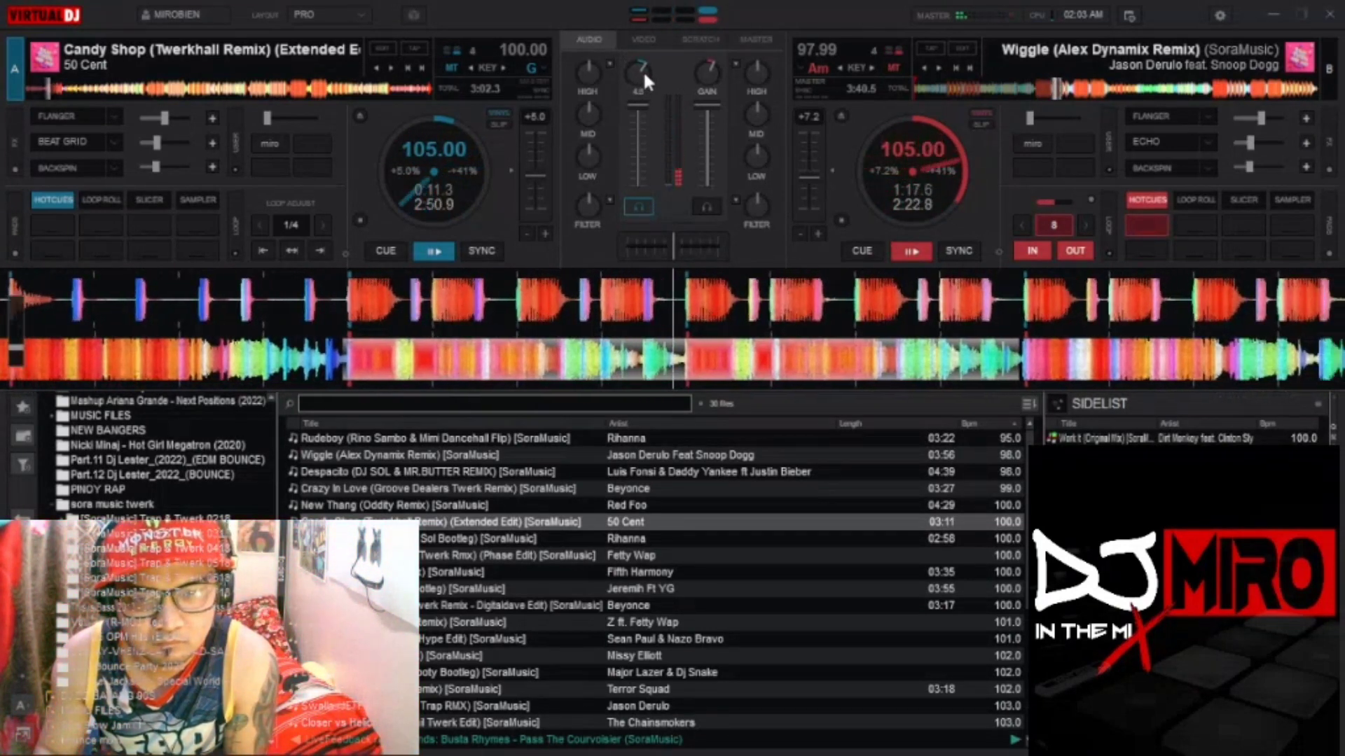
Step: Balance the two decks by boosting deck A's low EQ and gain, keeping deck B's low EQ at about 51% and cutting its mids
{"action": "left_click_drag", "start_coordinate": [762, 164], "coordinate": [748, 164]}
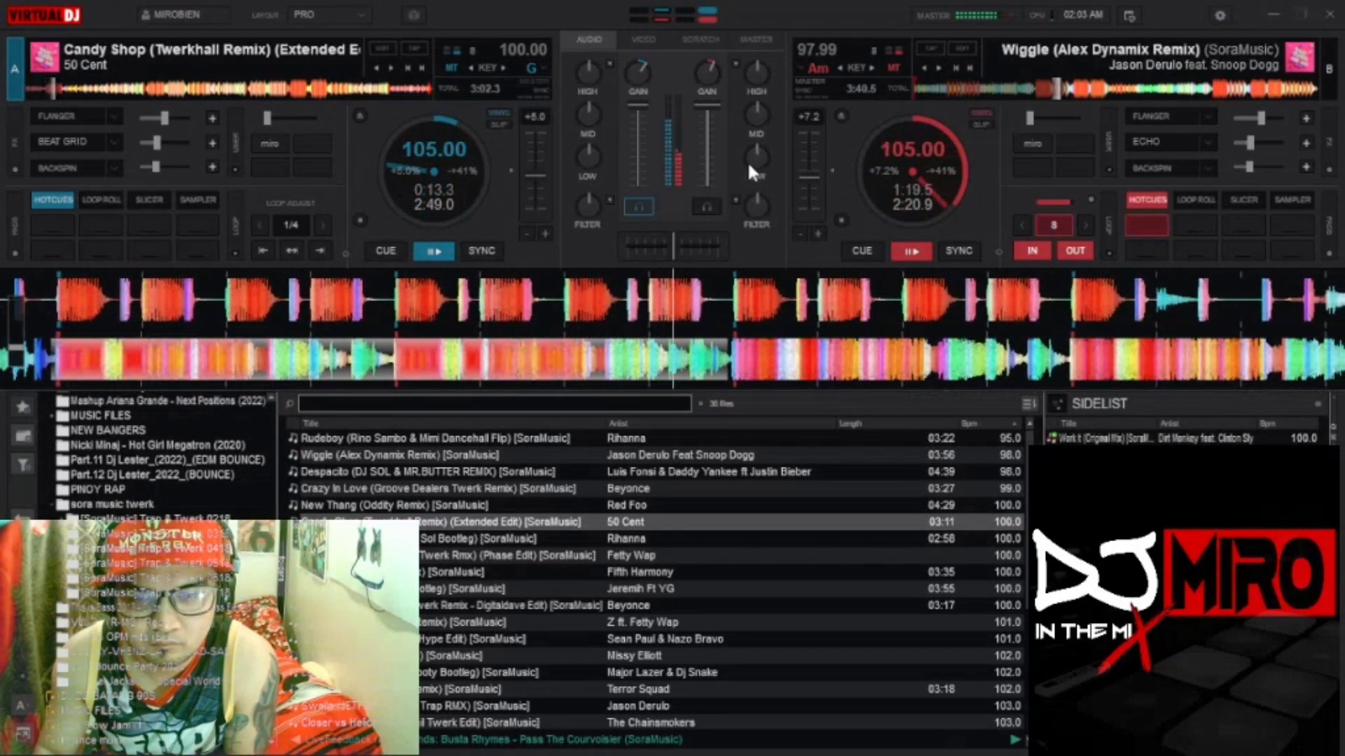
{"action": "left_click_drag", "start_coordinate": [591, 156], "coordinate": [605, 157]}
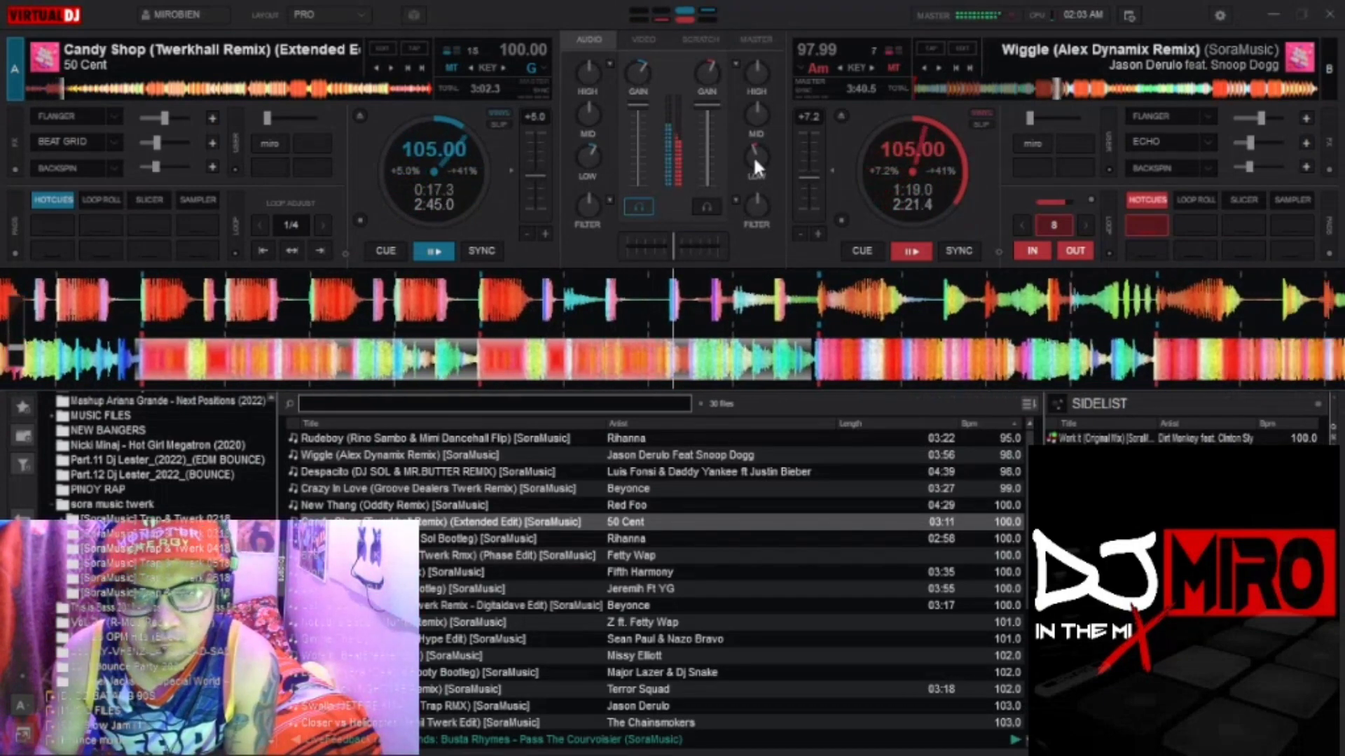
{"action": "left_click_drag", "start_coordinate": [755, 159], "coordinate": [764, 160]}
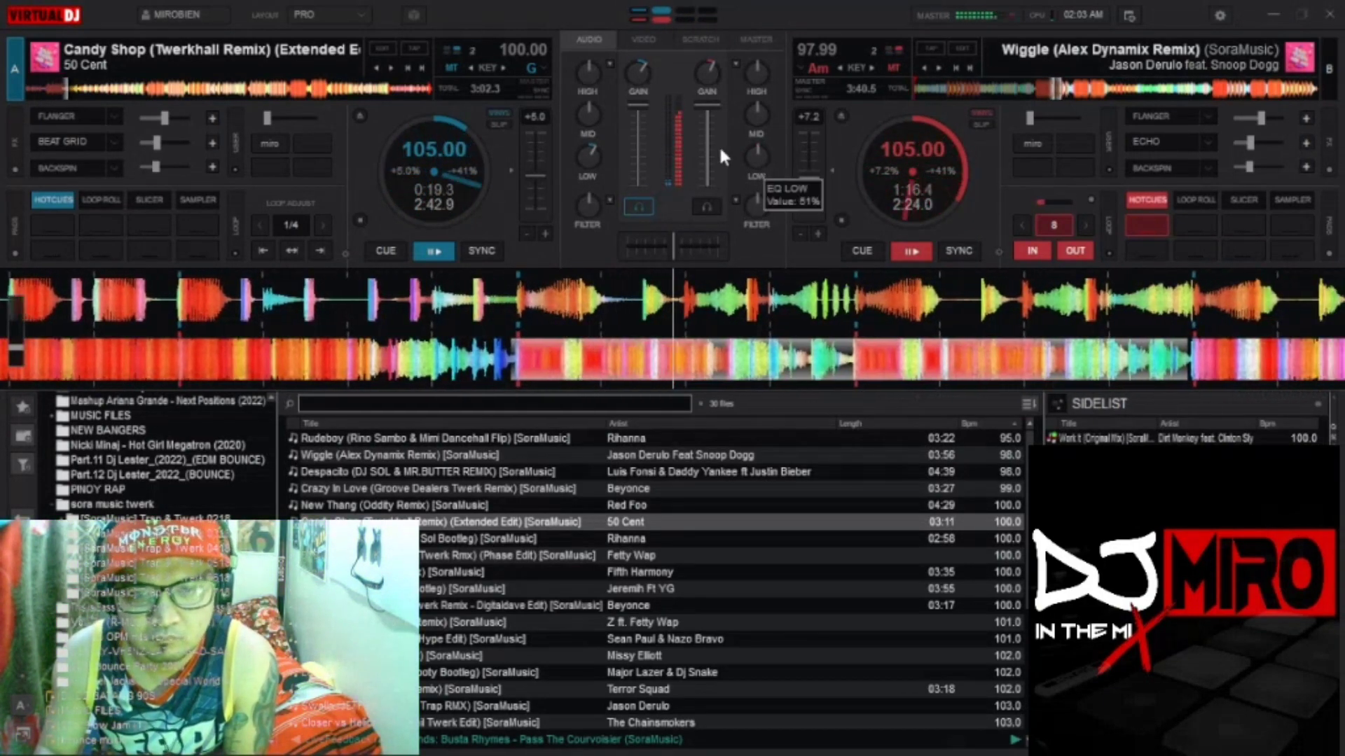
{"action": "left_click_drag", "start_coordinate": [634, 74], "coordinate": [640, 75]}
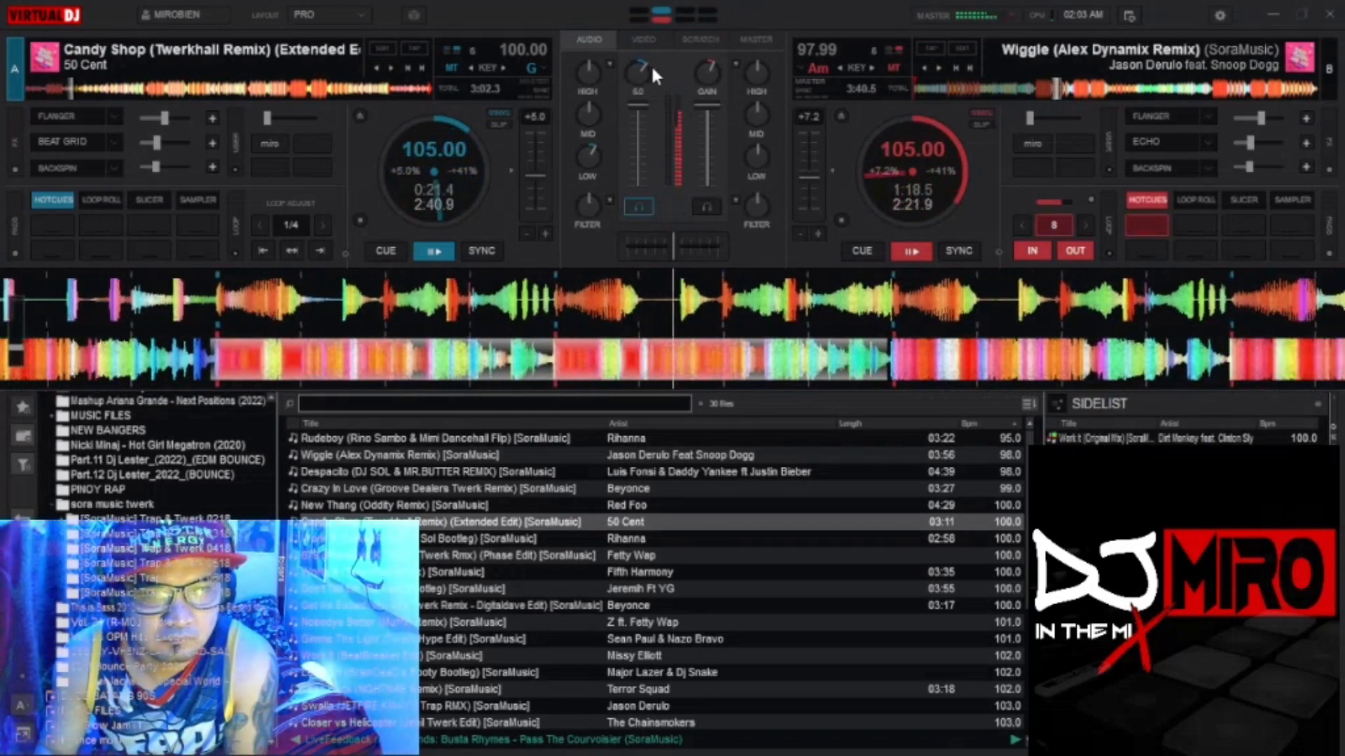
{"action": "left_click", "coordinate": [796, 168]}
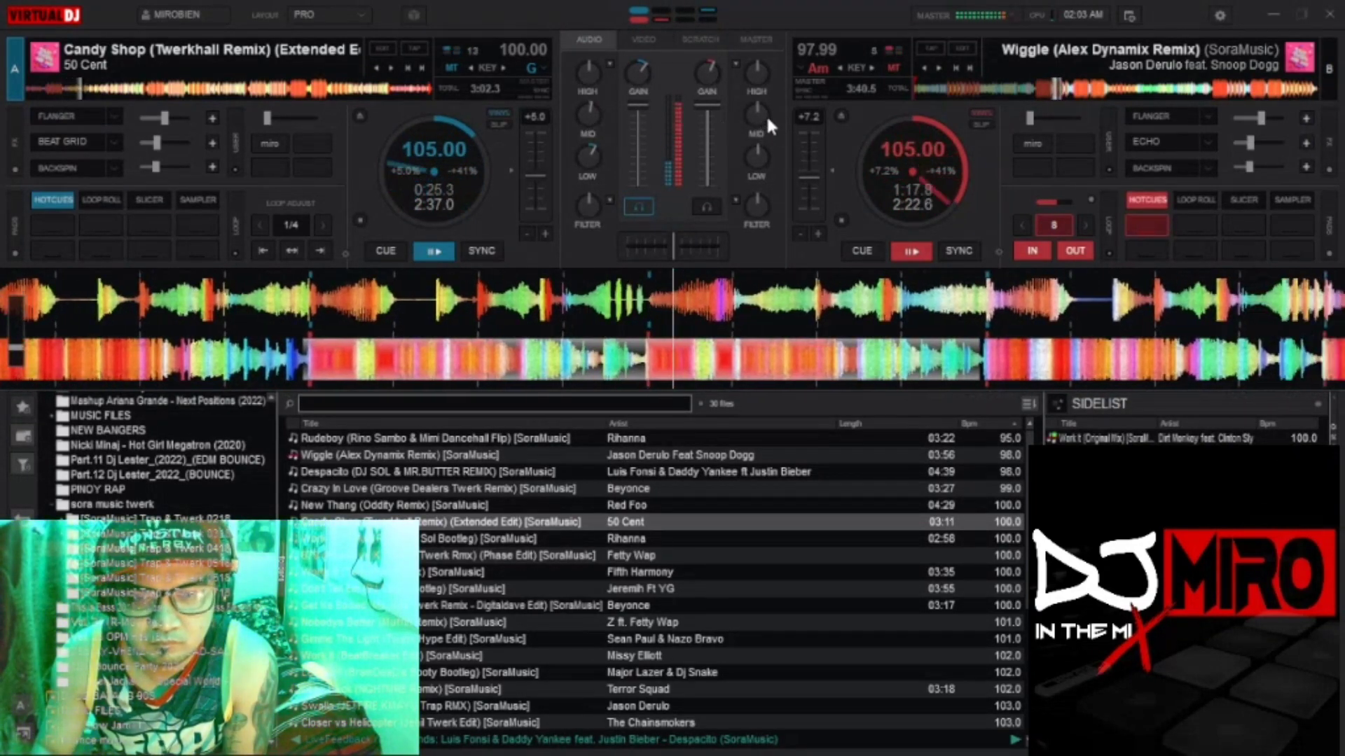
{"action": "left_click_drag", "start_coordinate": [755, 114], "coordinate": [742, 105]}
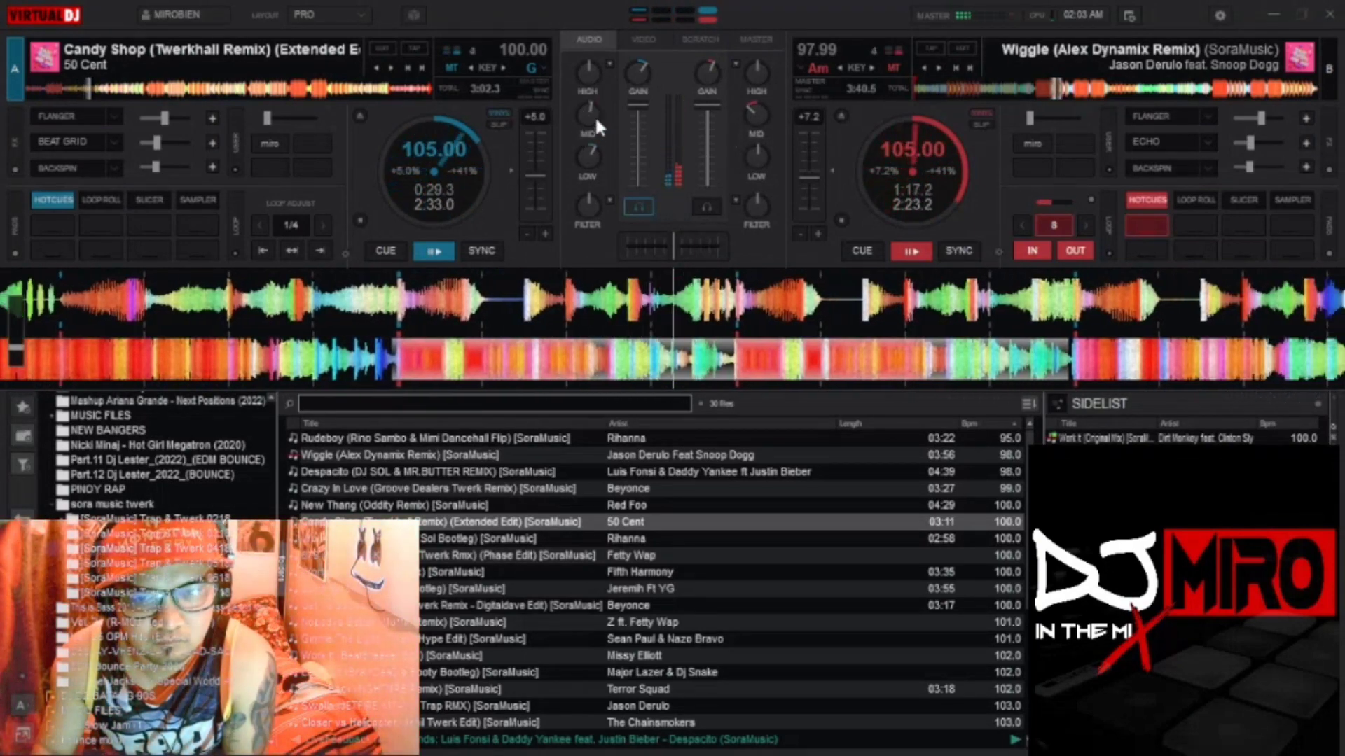
Step: Boost deck A's mid EQ slightly and thin out Wiggle on deck B by cutting its mids and high-pass filtering it above 16 kHz
{"action": "left_click_drag", "start_coordinate": [590, 110], "coordinate": [598, 110]}
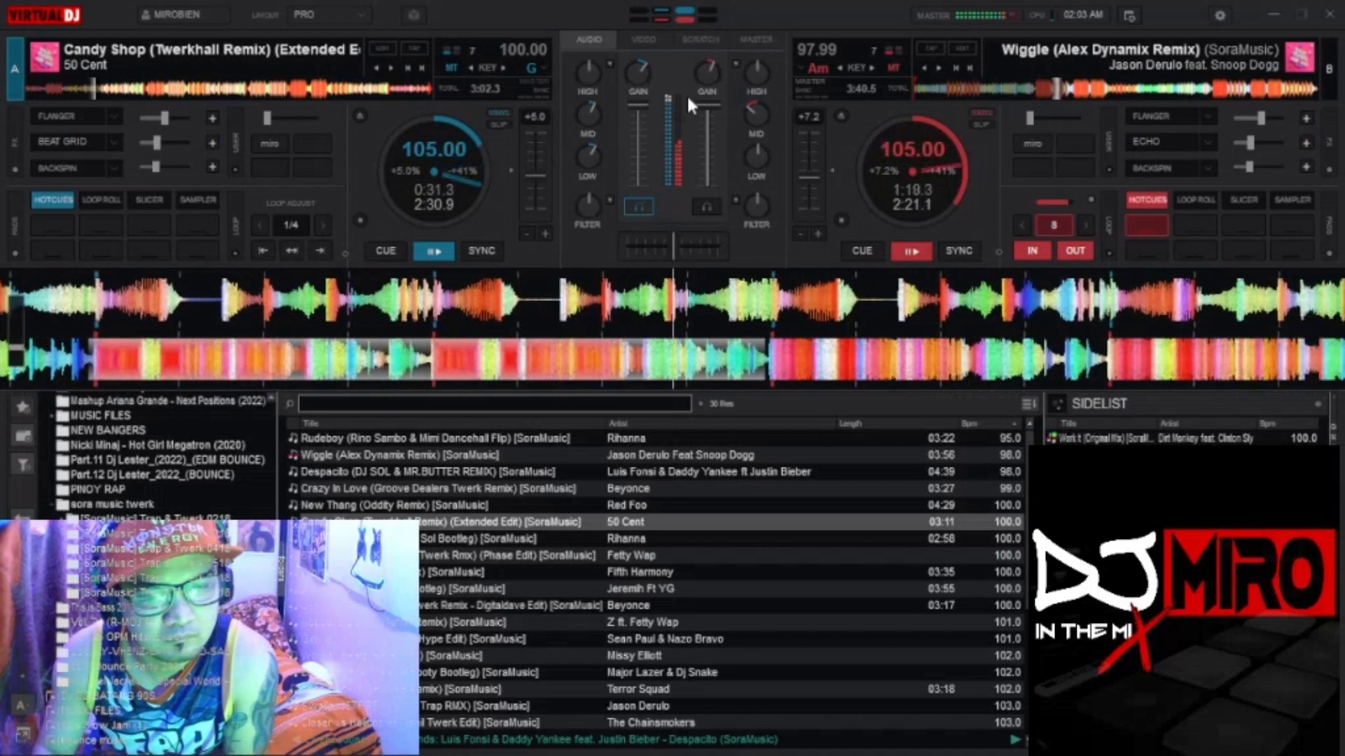
{"action": "left_click_drag", "start_coordinate": [755, 110], "coordinate": [739, 109]}
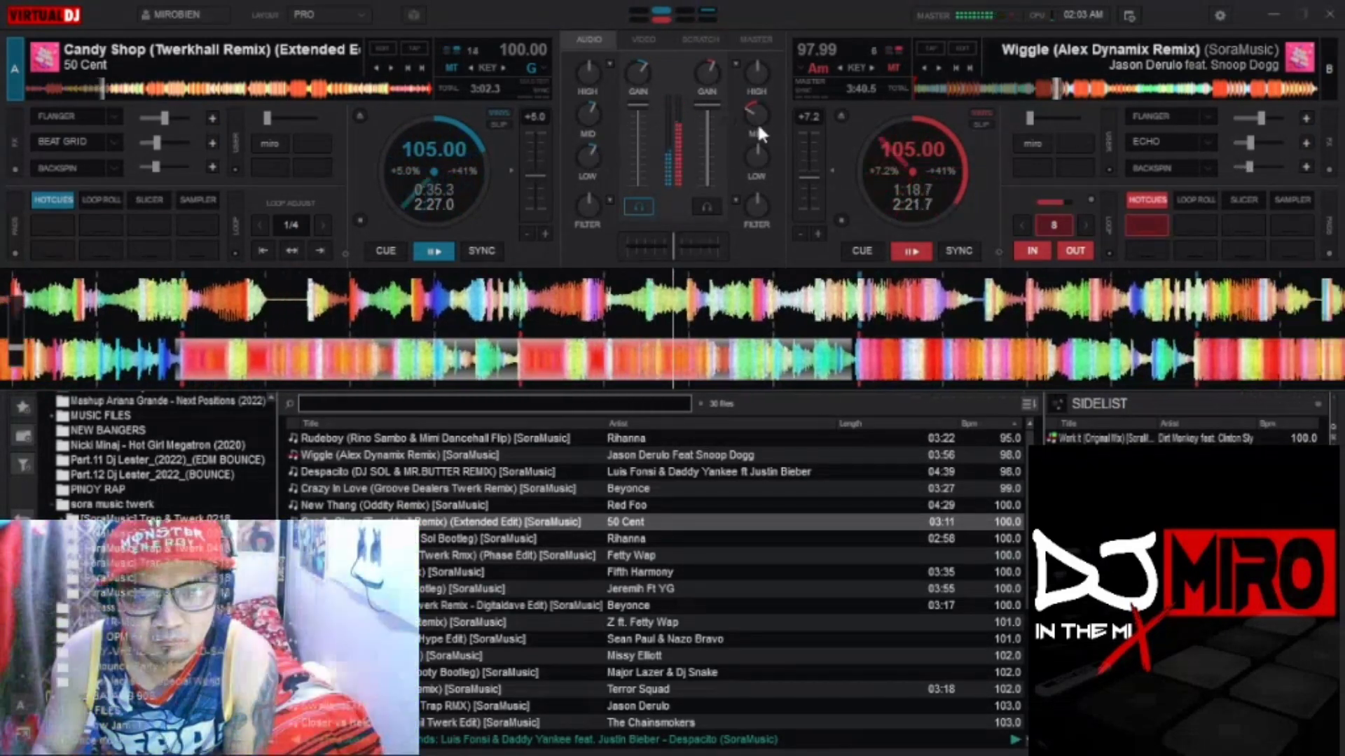
{"action": "left_click_drag", "start_coordinate": [757, 121], "coordinate": [728, 106]}
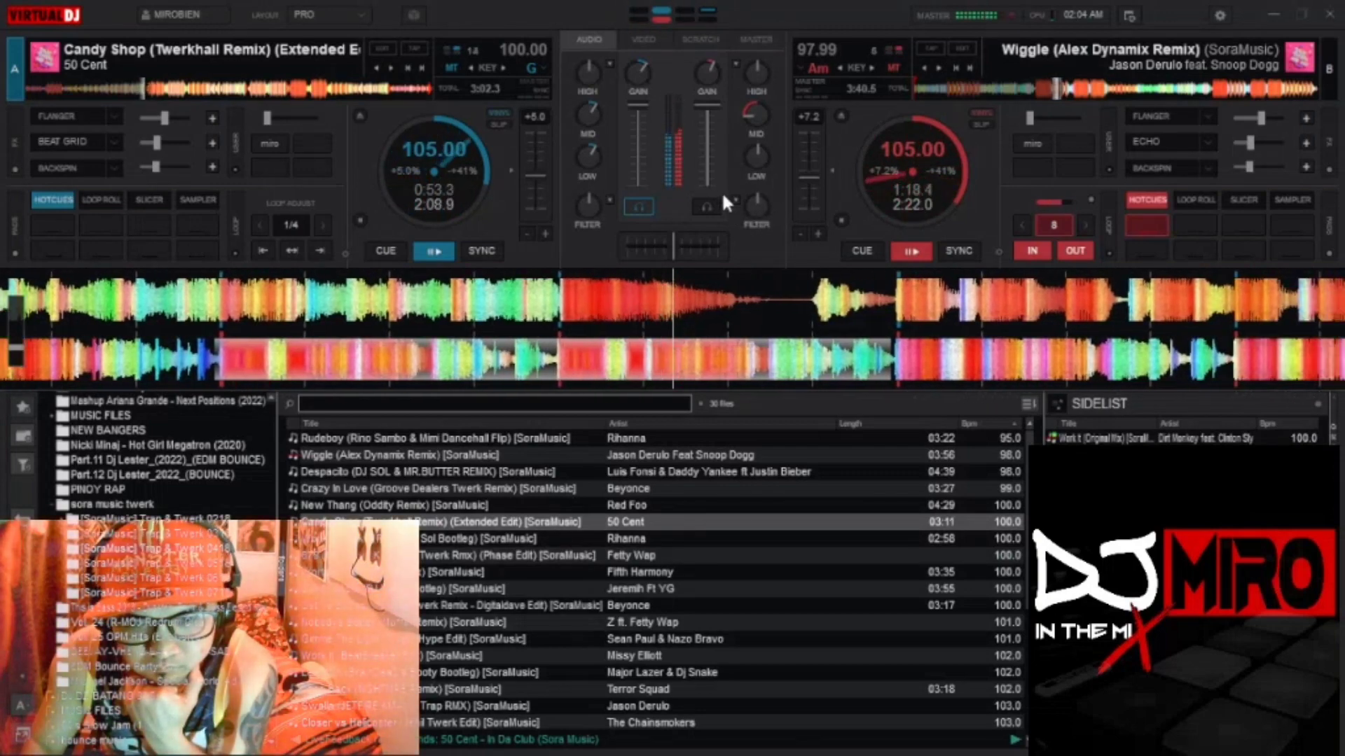
{"action": "left_click_drag", "start_coordinate": [758, 201], "coordinate": [844, 10]}
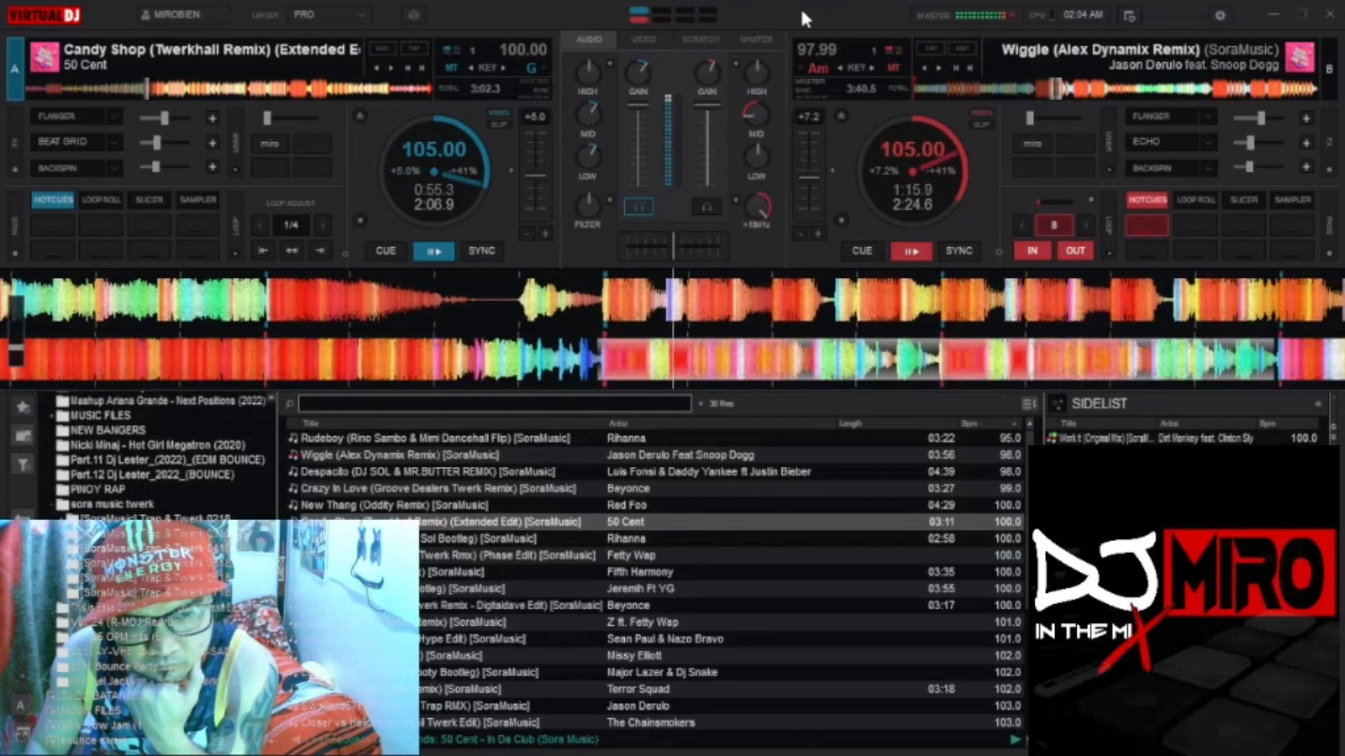
Step: Replace Wiggle on deck B with Rihanna's Work (Praia Del Sol Bootleg), sync it to 105 BPM and start it
{"action": "left_click", "coordinate": [418, 542]}
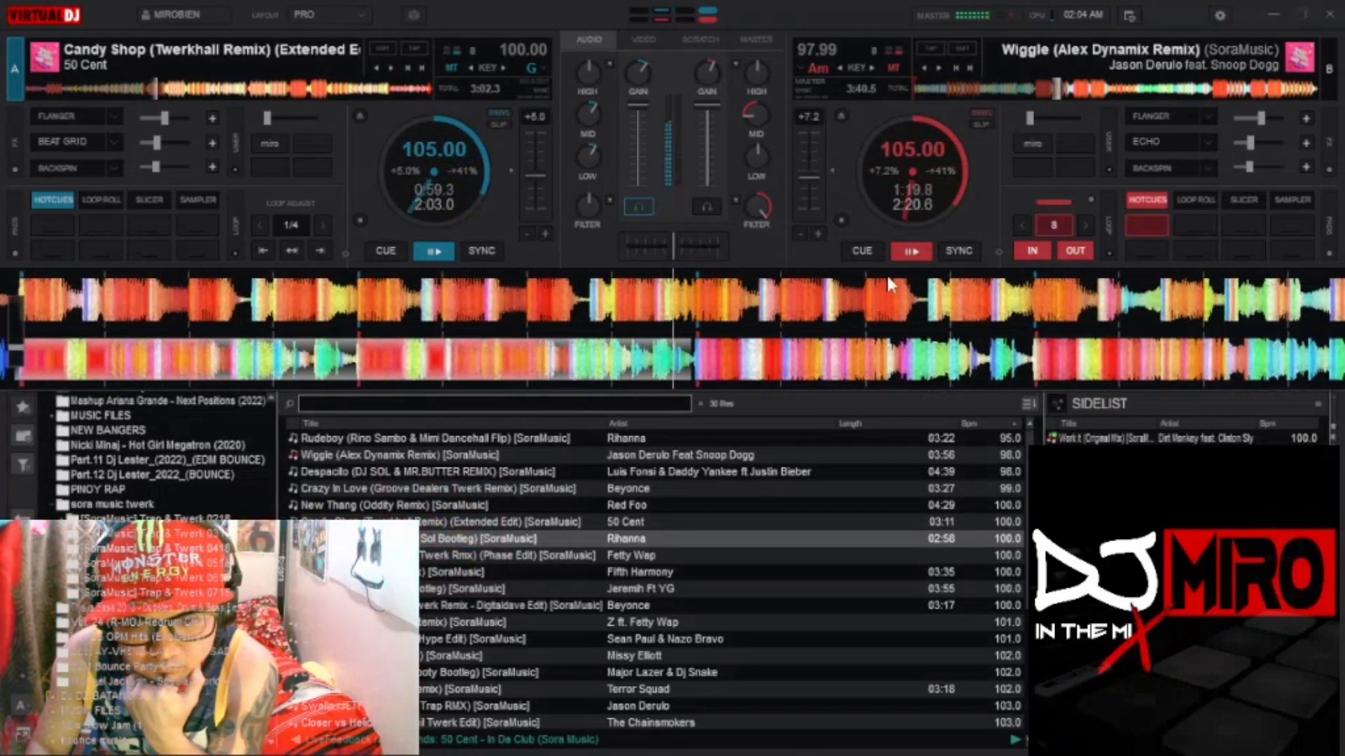
{"action": "left_click", "coordinate": [863, 250]}
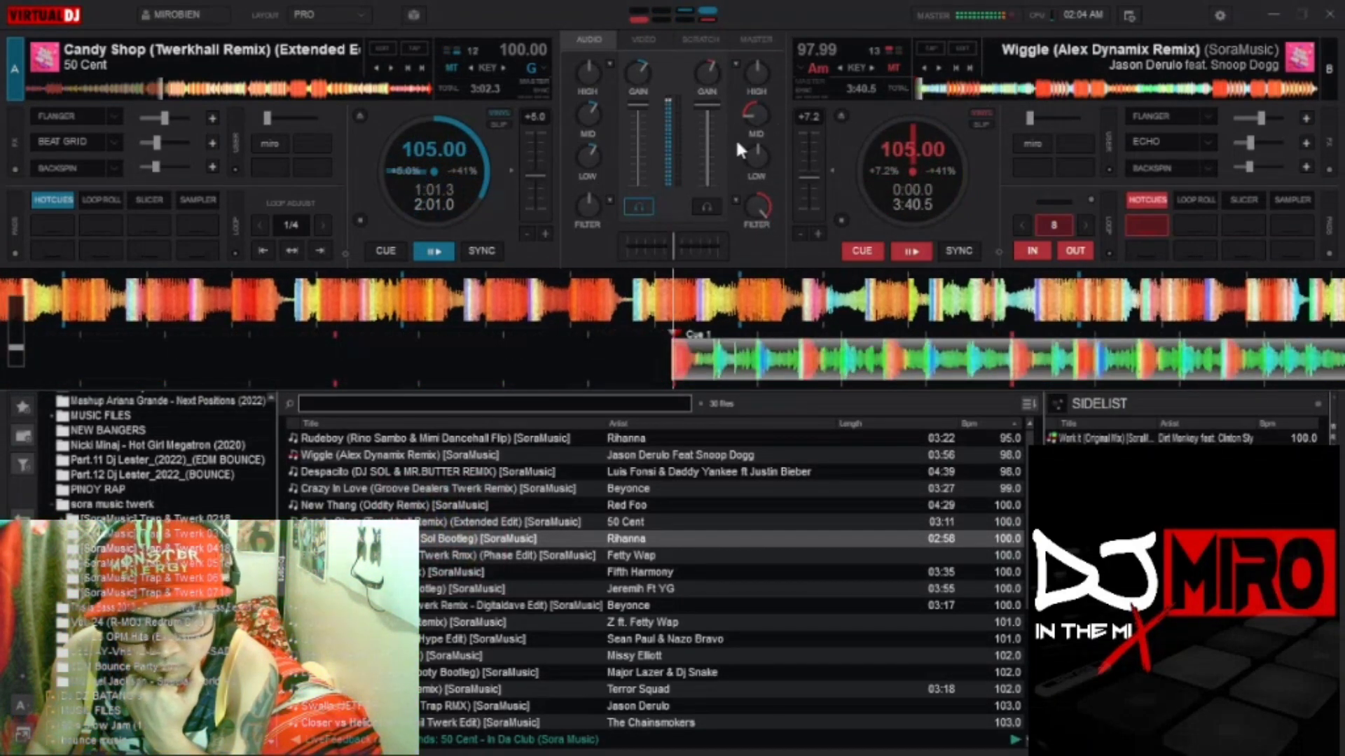
{"action": "left_click_drag", "start_coordinate": [482, 537], "coordinate": [869, 196]}
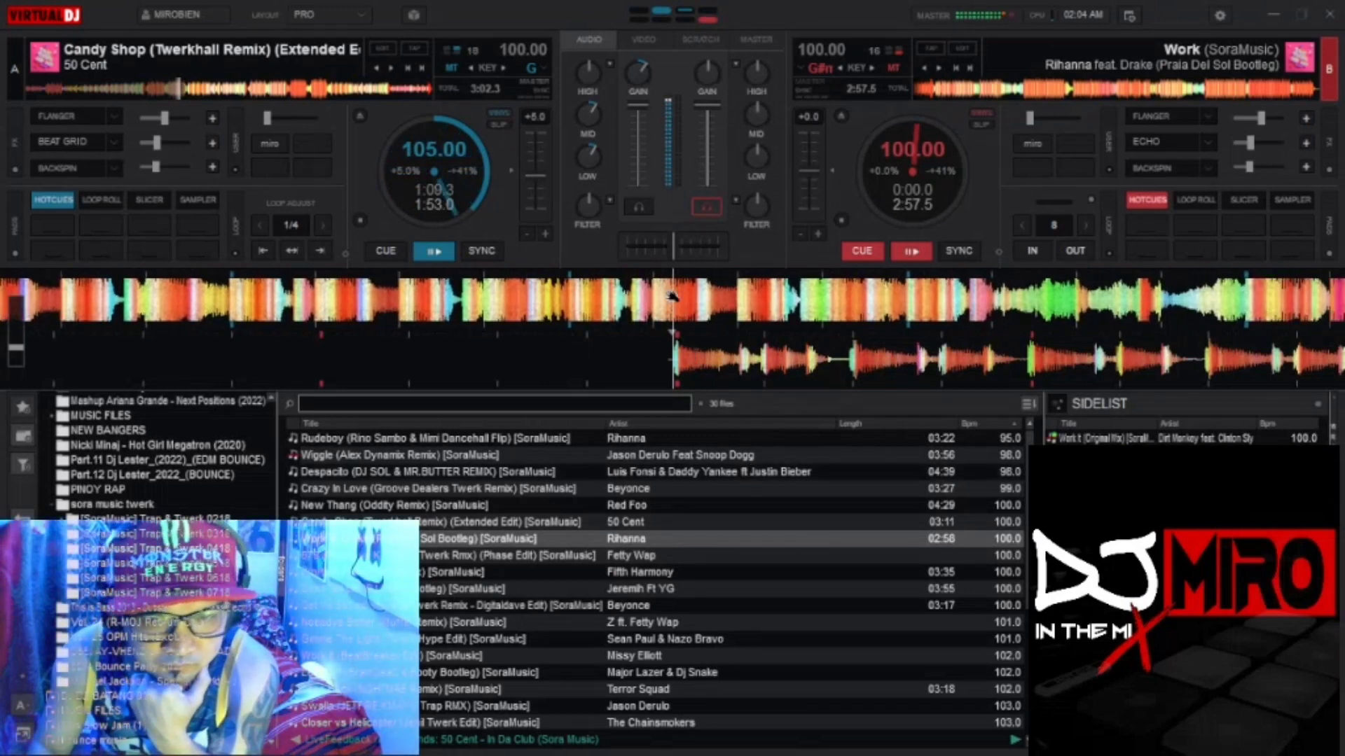
{"action": "left_click", "coordinate": [972, 248]}
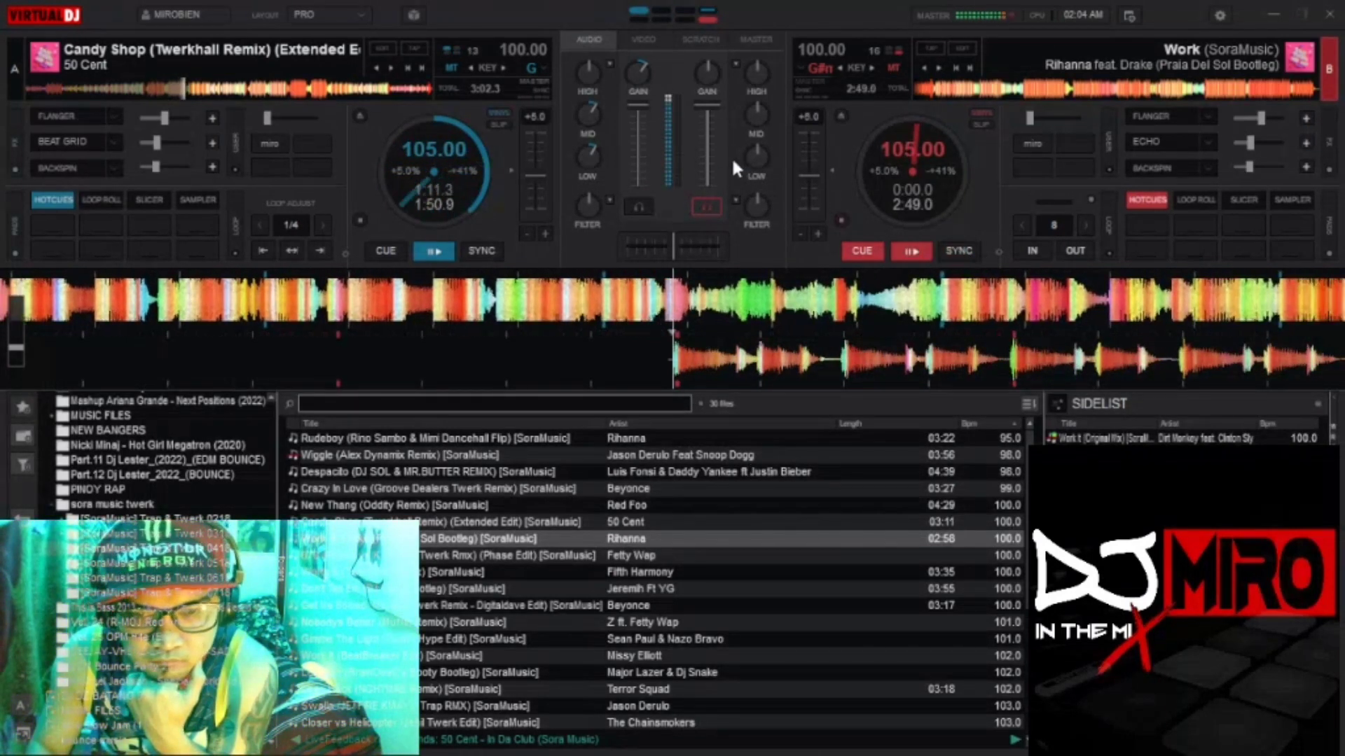
{"action": "left_click", "coordinate": [911, 252]}
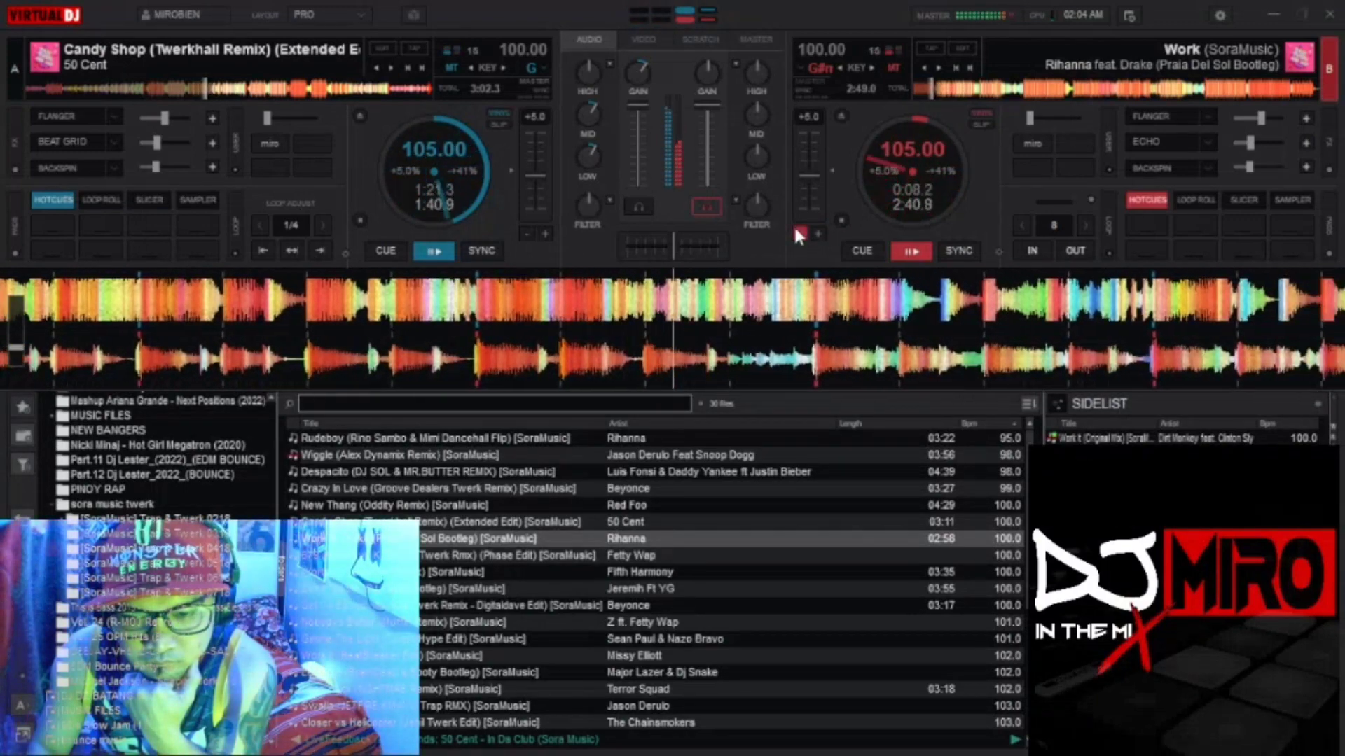
Step: Boost deck B's low EQ and cut deck A's low and mid EQ to bring Work forward in the mix
{"action": "left_click_drag", "start_coordinate": [754, 163], "coordinate": [782, 162]}
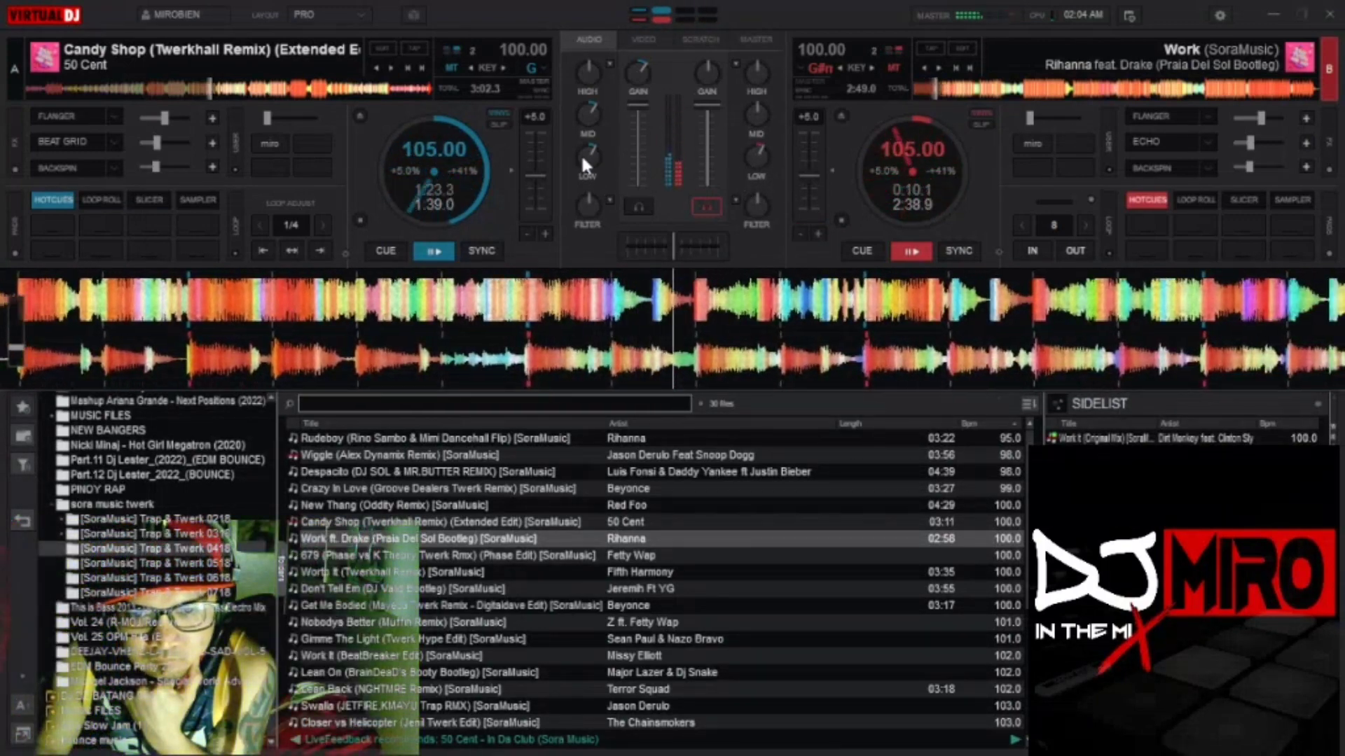
{"action": "left_click_drag", "start_coordinate": [587, 154], "coordinate": [598, 163]}
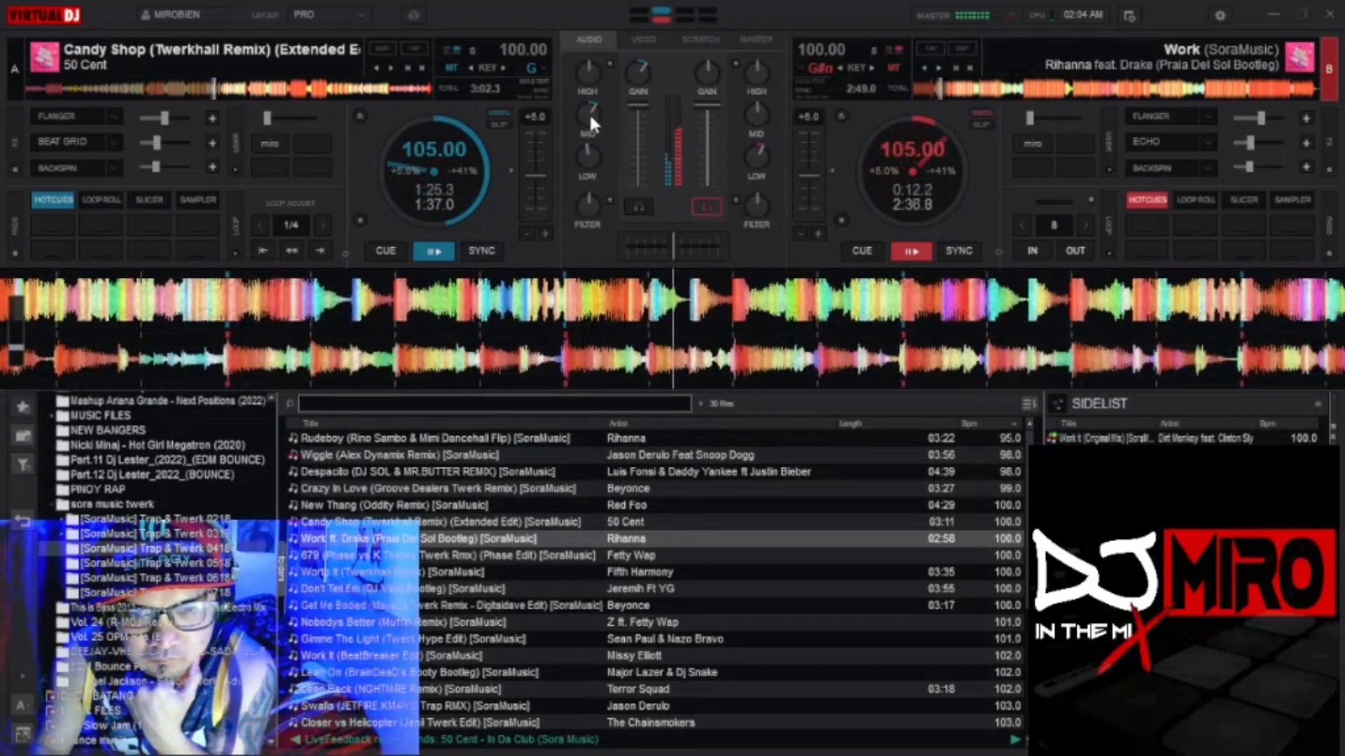
{"action": "left_click_drag", "start_coordinate": [590, 117], "coordinate": [569, 116]}
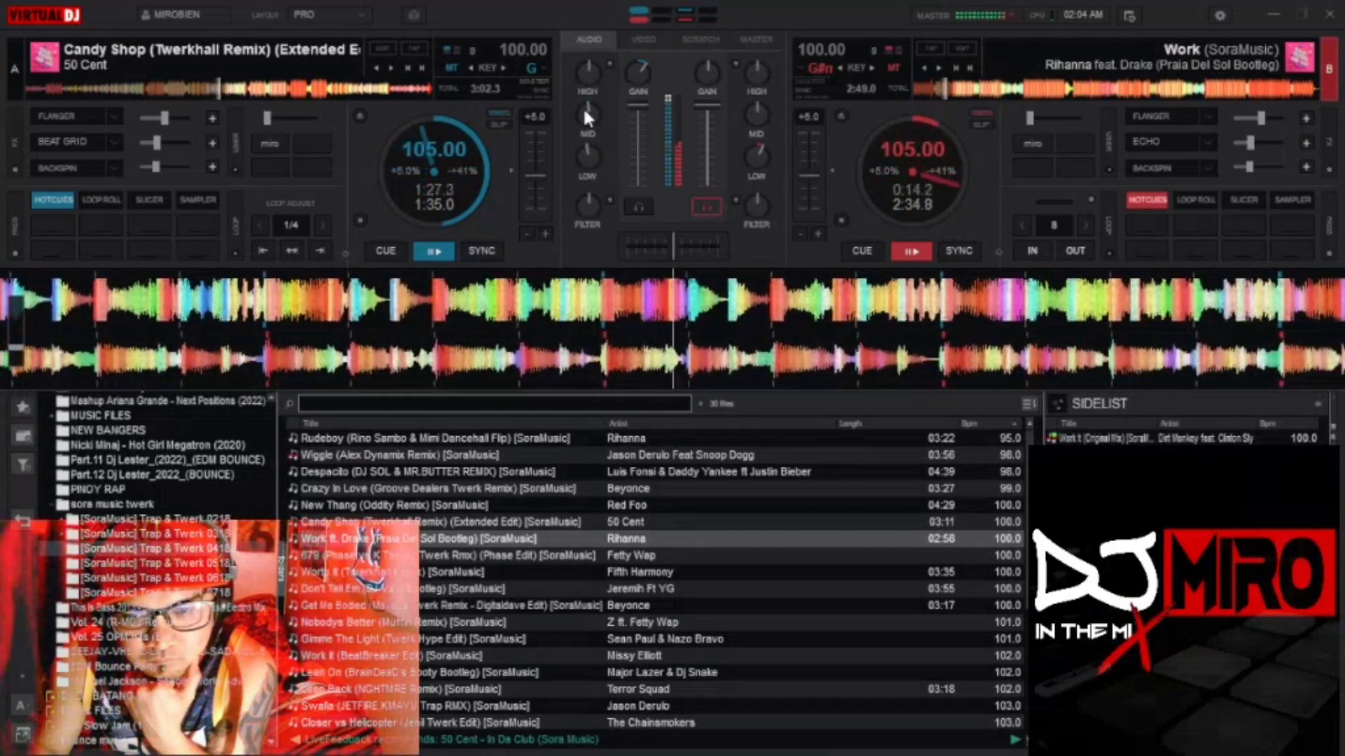
{"action": "left_click_drag", "start_coordinate": [583, 157], "coordinate": [469, 374]}
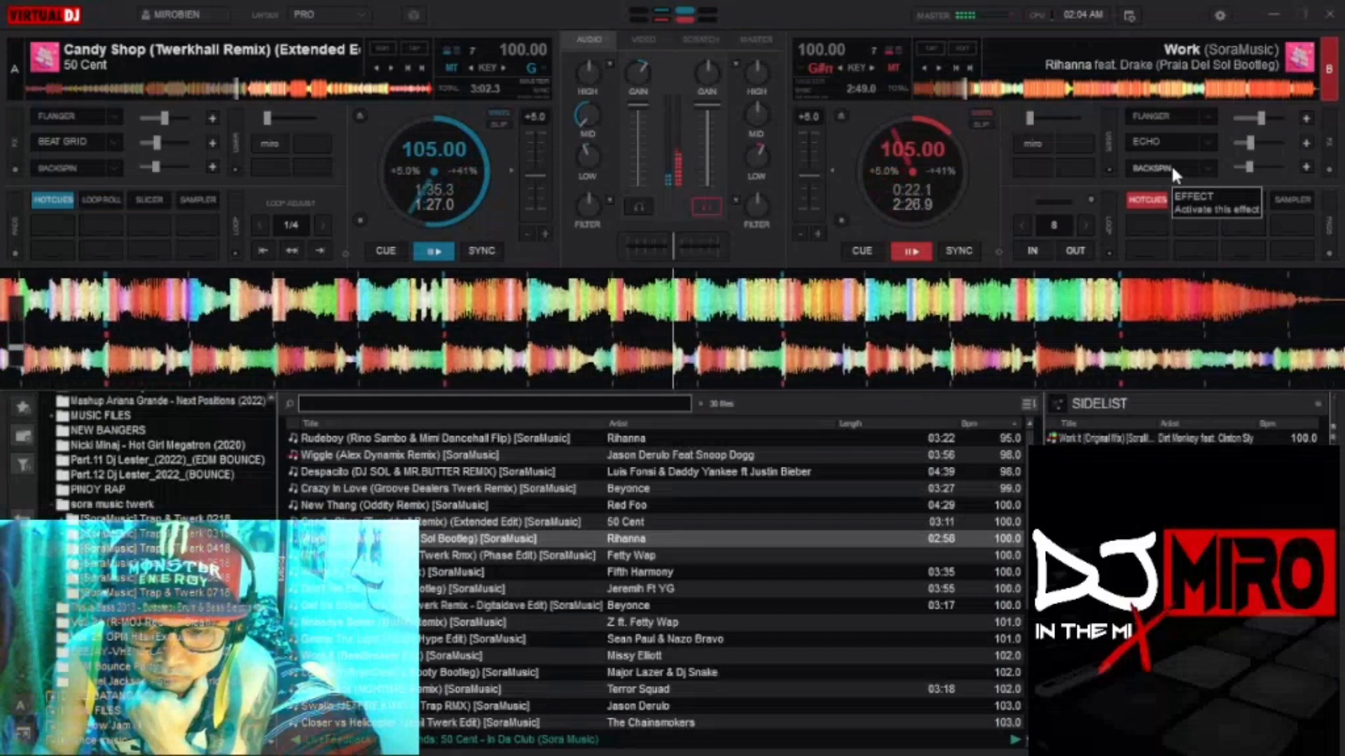
Step: Hold Candy Shop in a 1/2-beat loop on deck A and fade it out with a low-pass filter and its volume fader
{"action": "left_click", "coordinate": [321, 225]}
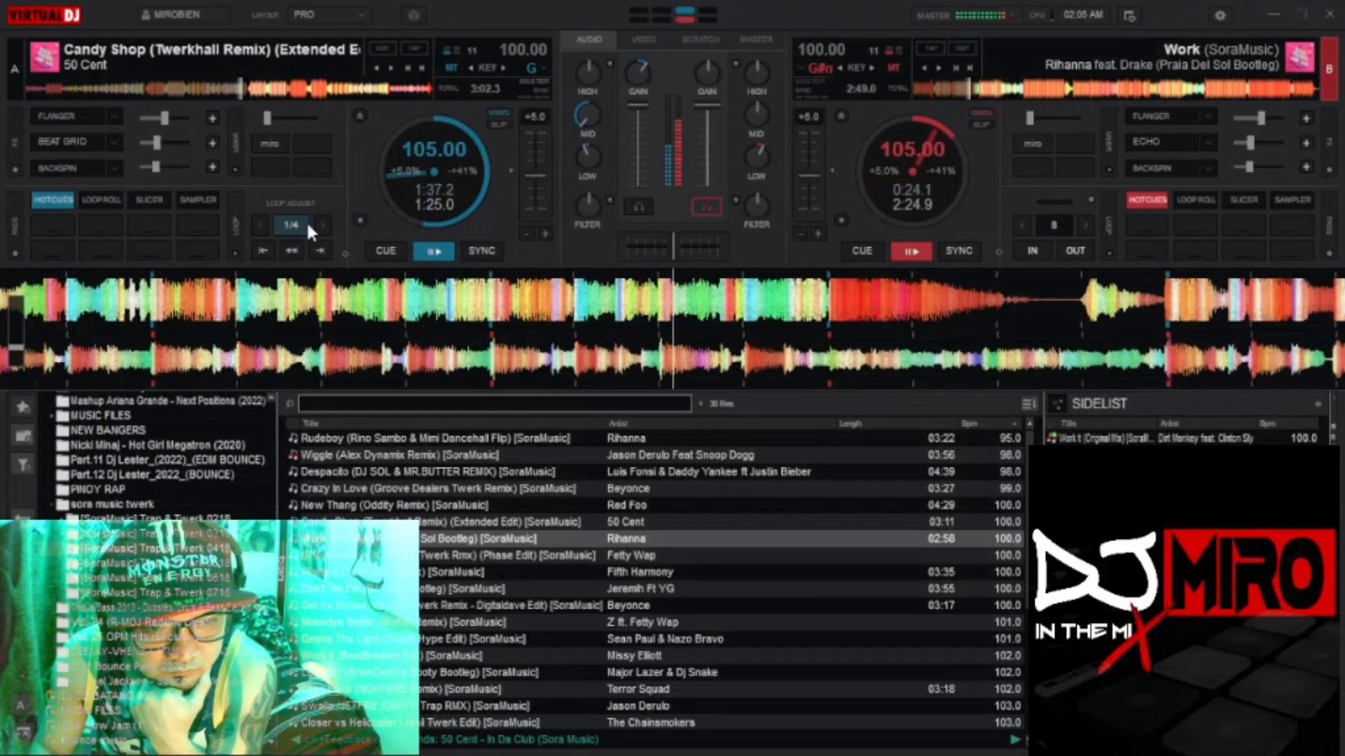
{"action": "left_click", "coordinate": [291, 224]}
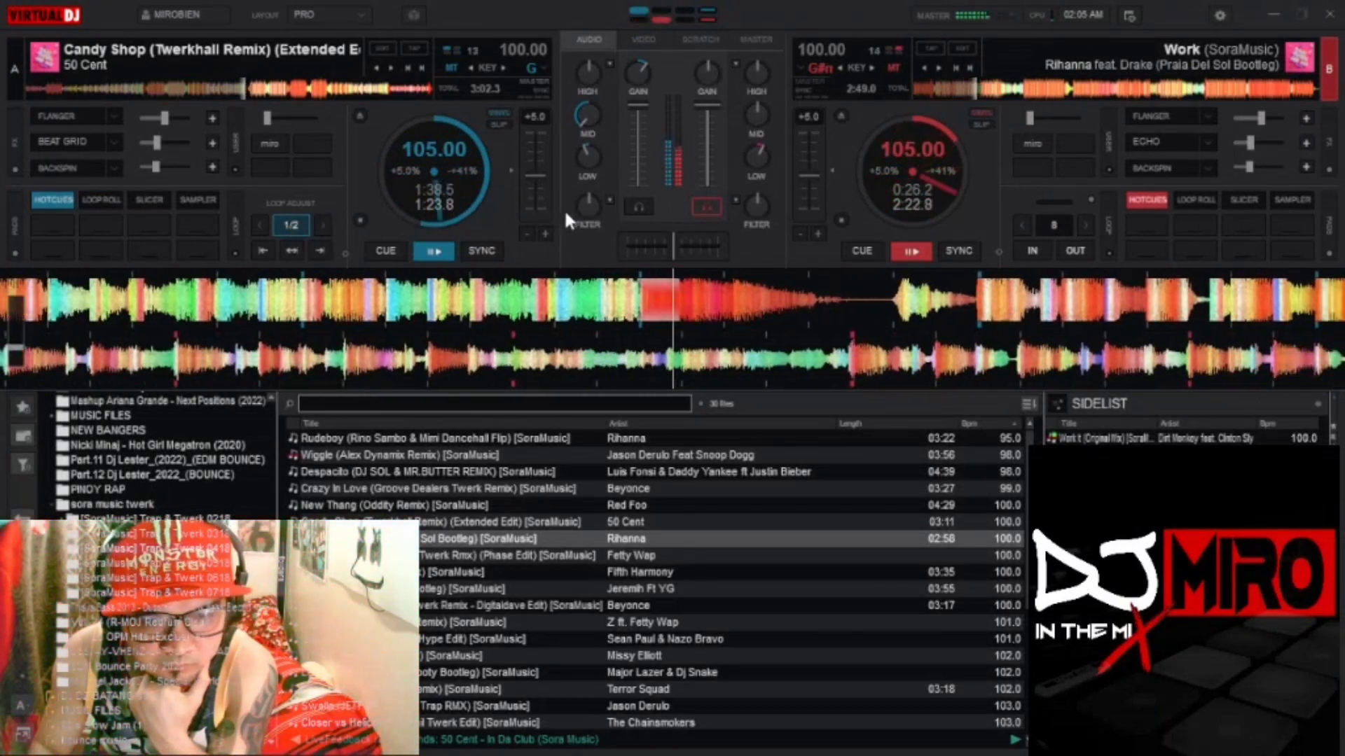
{"action": "mouse_move", "coordinate": [589, 200]}
{"action": "left_mouse_down"}
{"action": "mouse_move", "coordinate": [608, 196]}
{"action": "mouse_move", "coordinate": [577, 196]}
{"action": "mouse_move", "coordinate": [634, 208]}
{"action": "mouse_move", "coordinate": [594, 209]}
{"action": "left_mouse_up"}
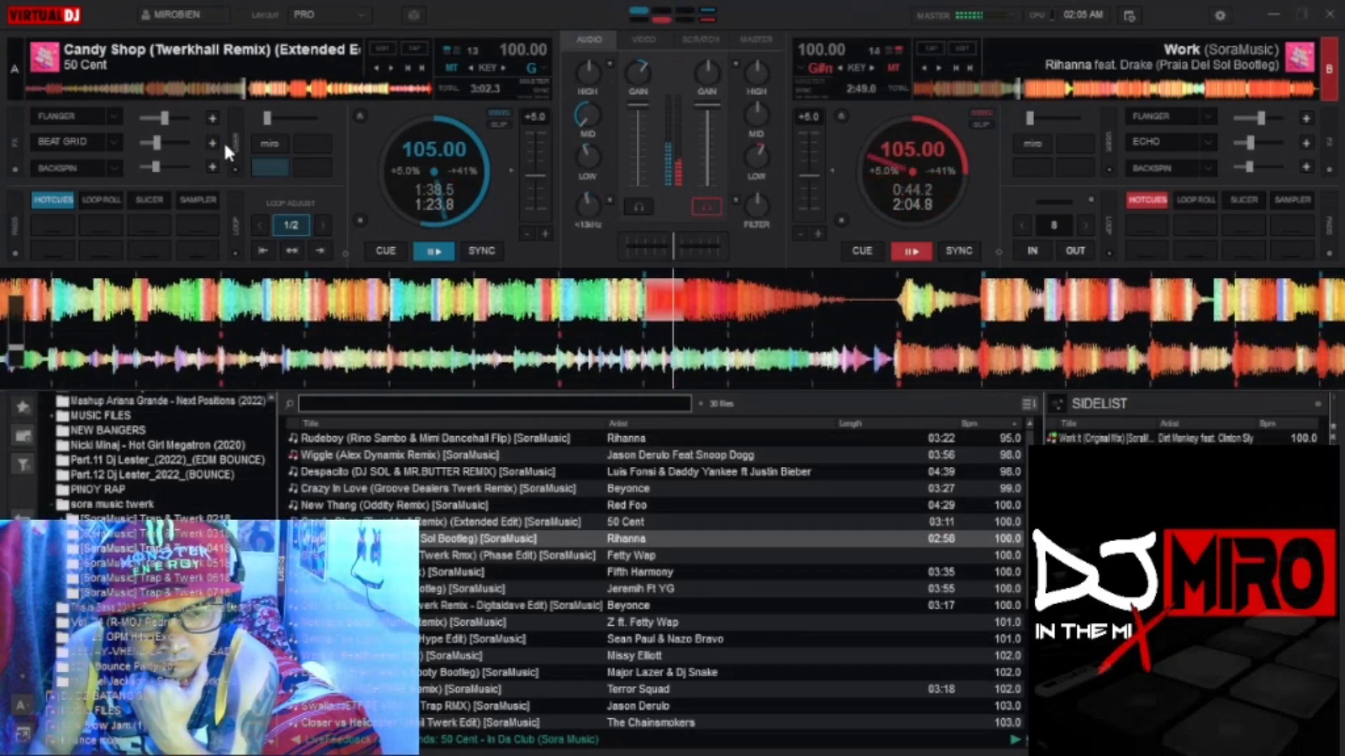
{"action": "scroll", "coordinate": [59, 175], "scroll_direction": "down", "scroll_amount": 1}
{"action": "left_click_drag", "start_coordinate": [628, 117], "coordinate": [650, 191]}
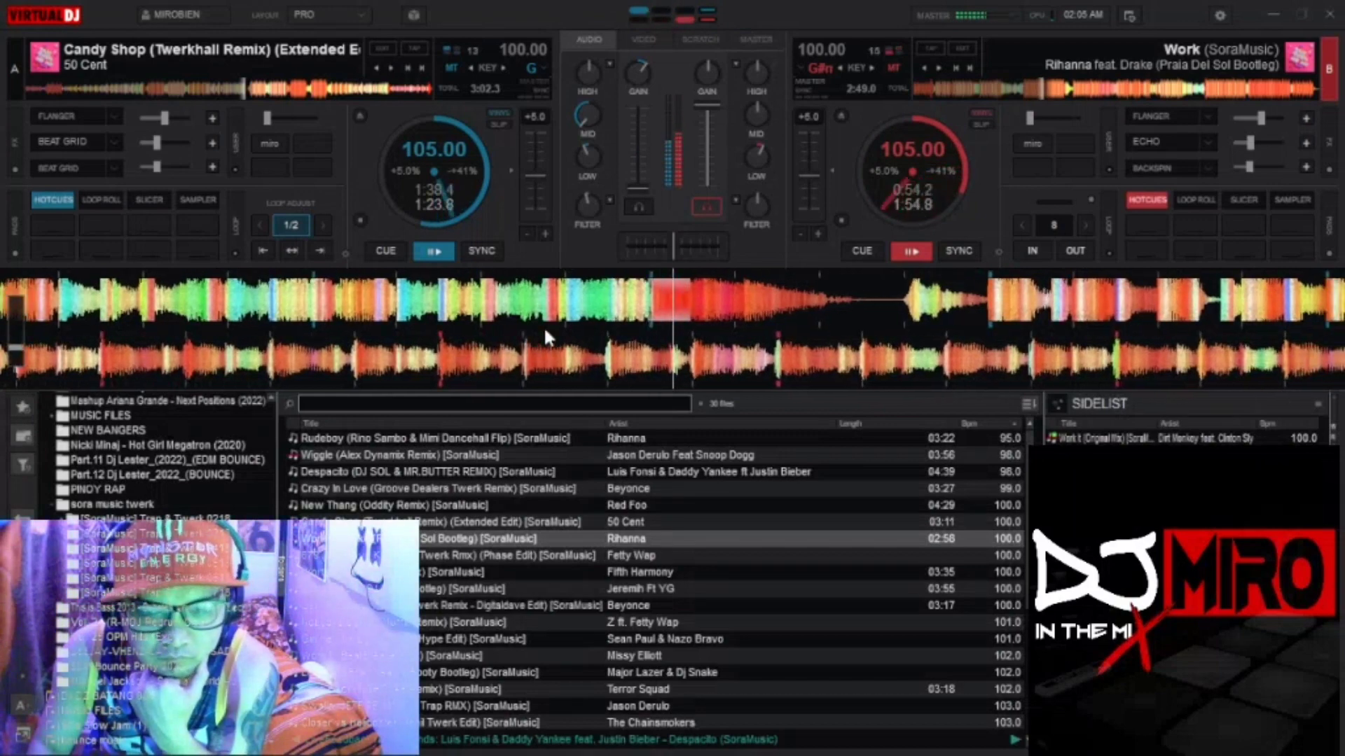
Step: Recenter deck A's mid EQ, release its loop and bring Candy Shop back to full volume while fading Work out on deck B
{"action": "scroll", "coordinate": [629, 133], "scroll_direction": "up", "scroll_amount": 2}
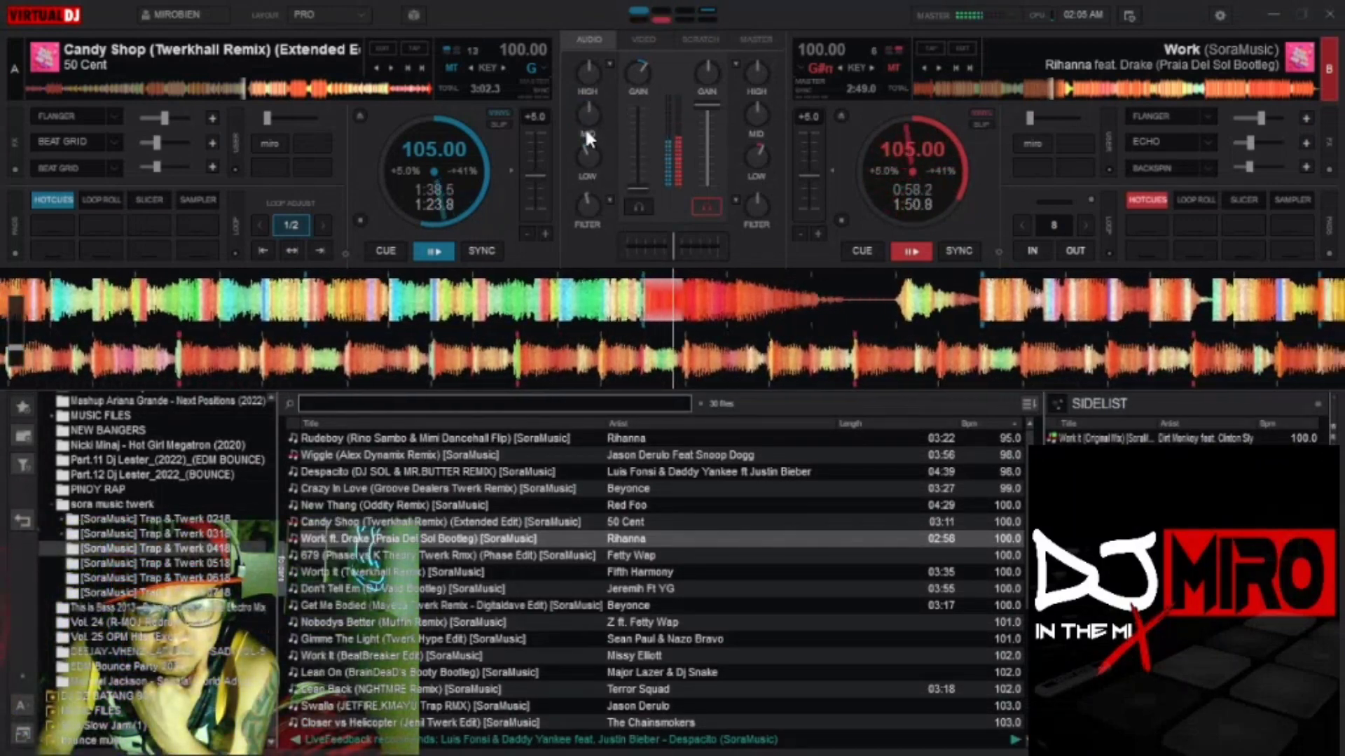
{"action": "scroll", "coordinate": [587, 204], "scroll_direction": "down", "scroll_amount": 1}
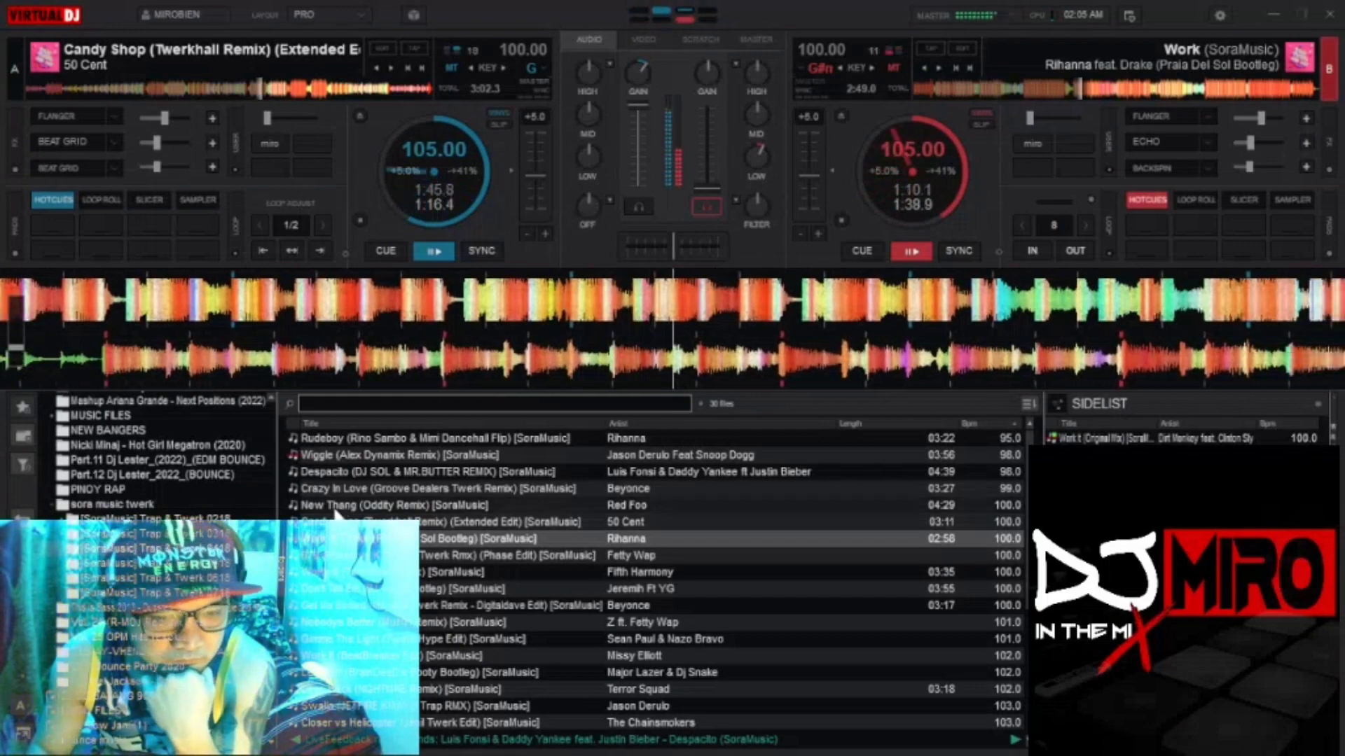
Step: Load New Thang (Oddity Remix) onto deck B and change deck A's first effect from Flanger to Backspin
{"action": "left_click_drag", "start_coordinate": [742, 504], "coordinate": [951, 252]}
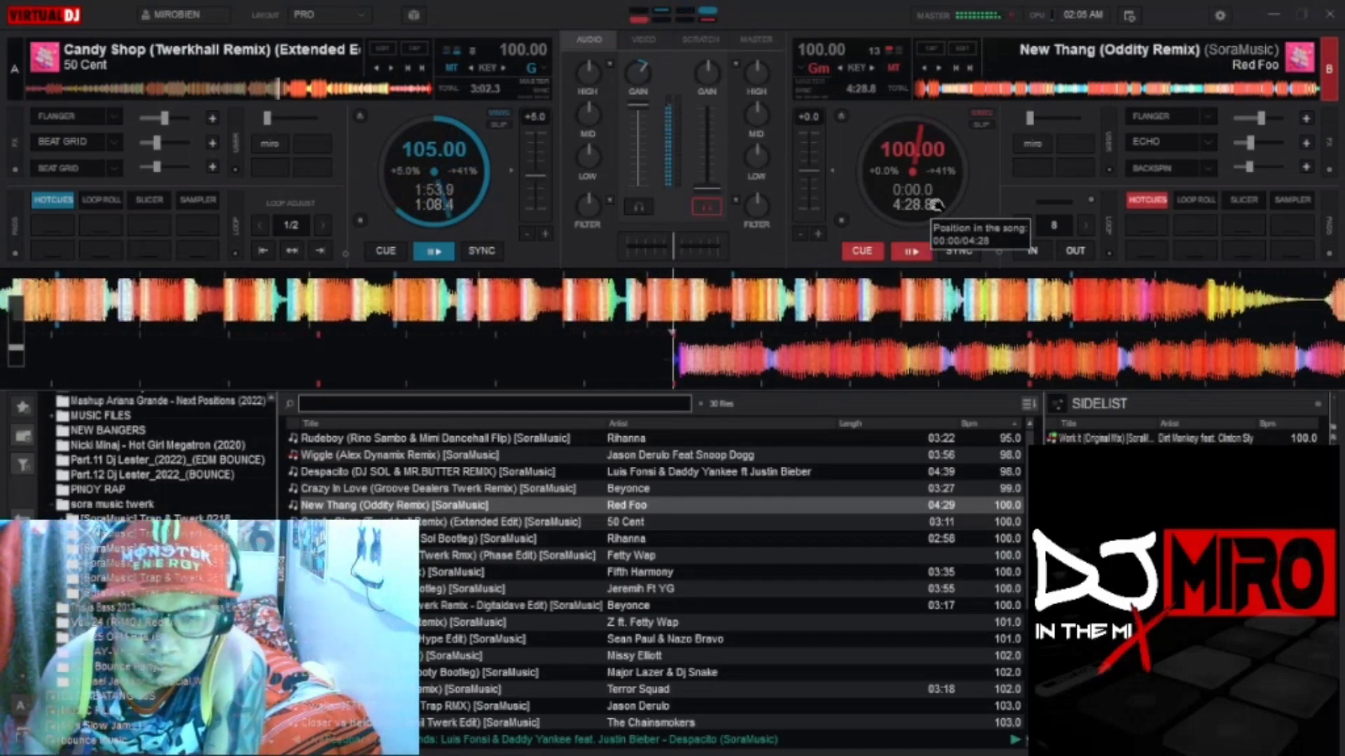
{"action": "left_click", "coordinate": [113, 117]}
{"action": "left_click", "coordinate": [99, 130]}
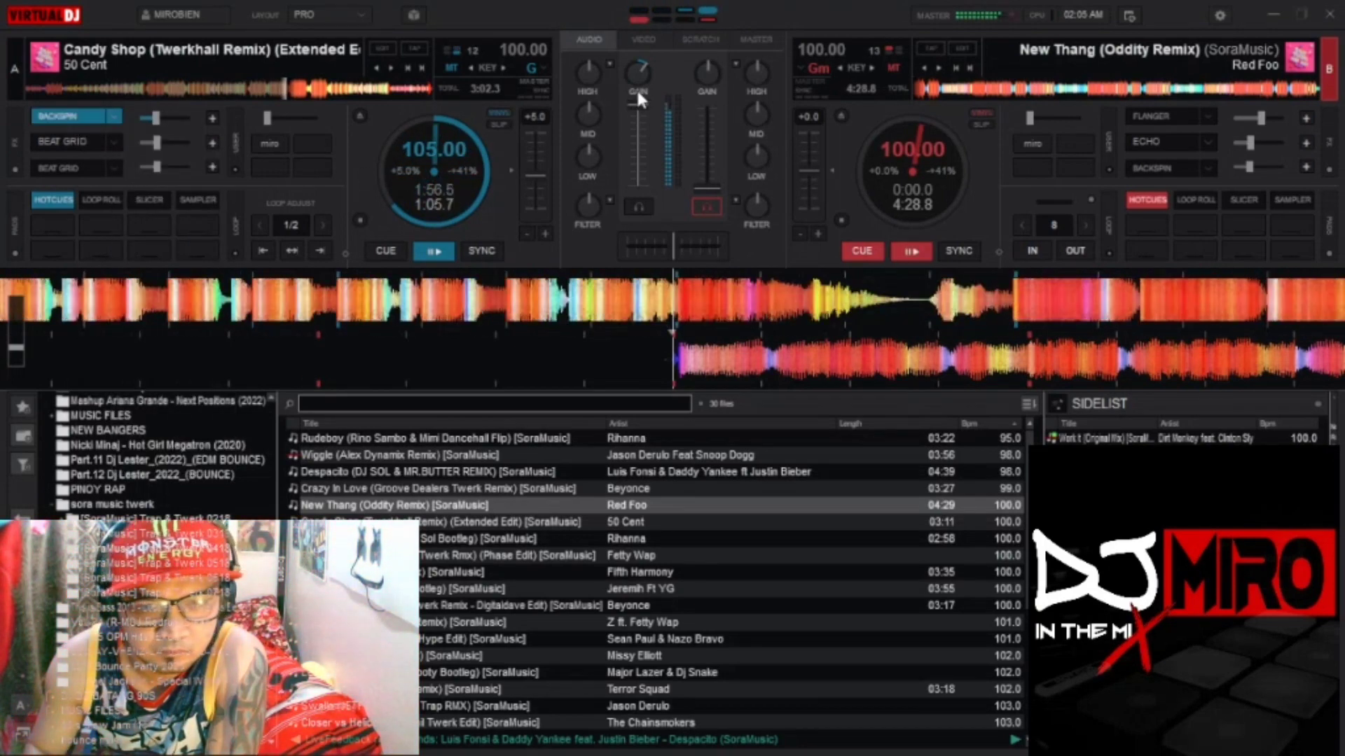